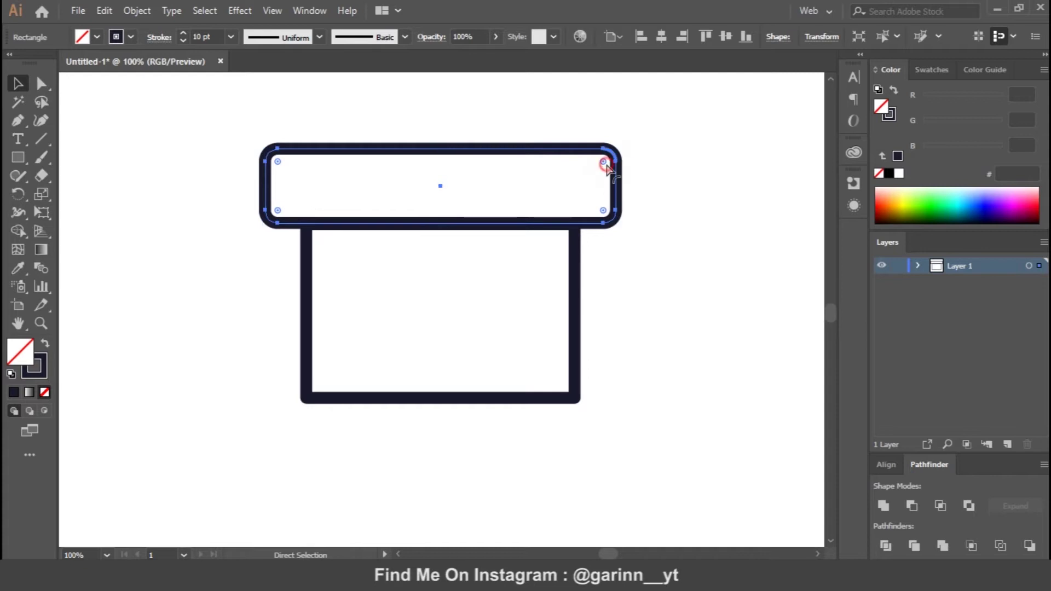
# Fill the top rectangle with green 00C100
pyautogui.click(682, 279)
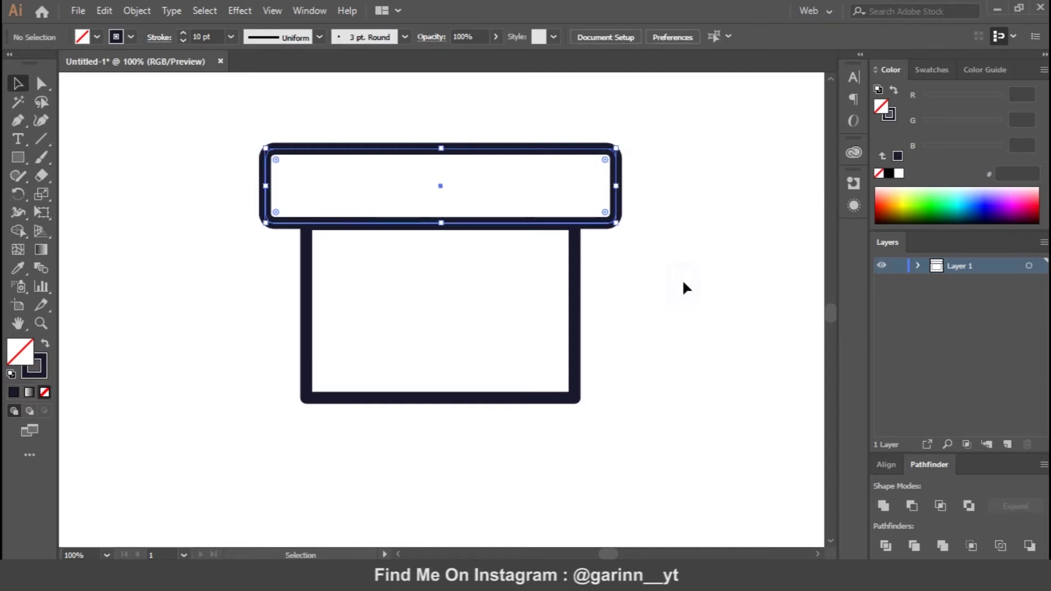
pyautogui.click(488, 225)
pyautogui.click(933, 203)
pyautogui.click(925, 208)
pyautogui.click(930, 208)
pyautogui.click(930, 209)
# Copy the top rectangle's green fill and dark outline to the lower rectangle with the Eyedropper
pyautogui.press('i')
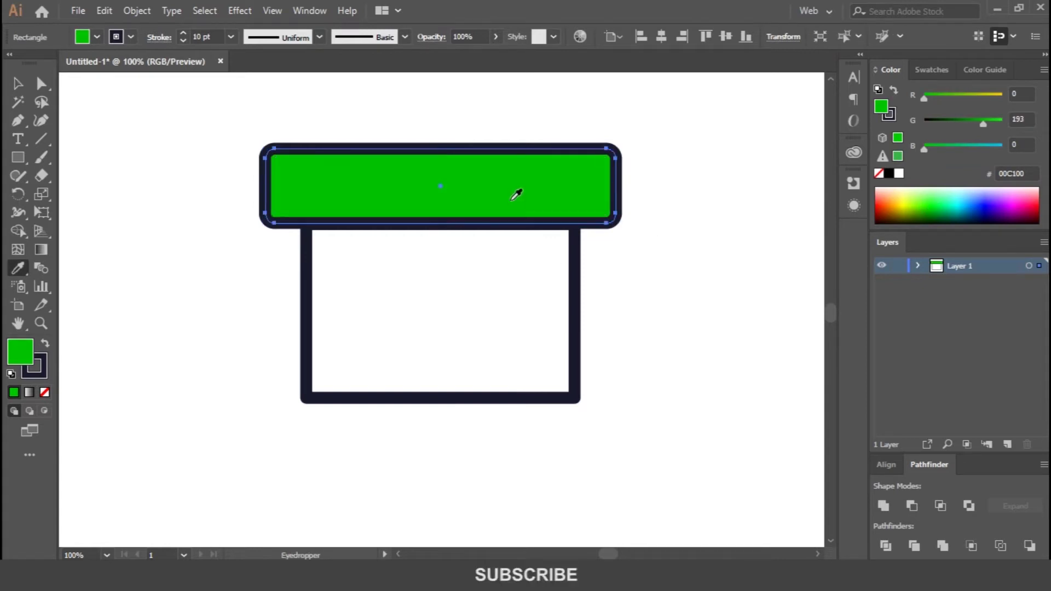
pyautogui.keyDown('ctrl'); pyautogui.click(578, 321); pyautogui.keyUp('ctrl')
pyautogui.click(534, 176)
pyautogui.press('v')
pyautogui.click(635, 293)
# Narrow the top rectangle slightly and centre it horizontally over the lower rectangle
pyautogui.moveTo(685, 286); pyautogui.dragTo(666, 346)
pyautogui.press('a')
pyautogui.click(598, 260)
pyautogui.moveTo(601, 245); pyautogui.dragTo(579, 247)
pyautogui.click(662, 36)
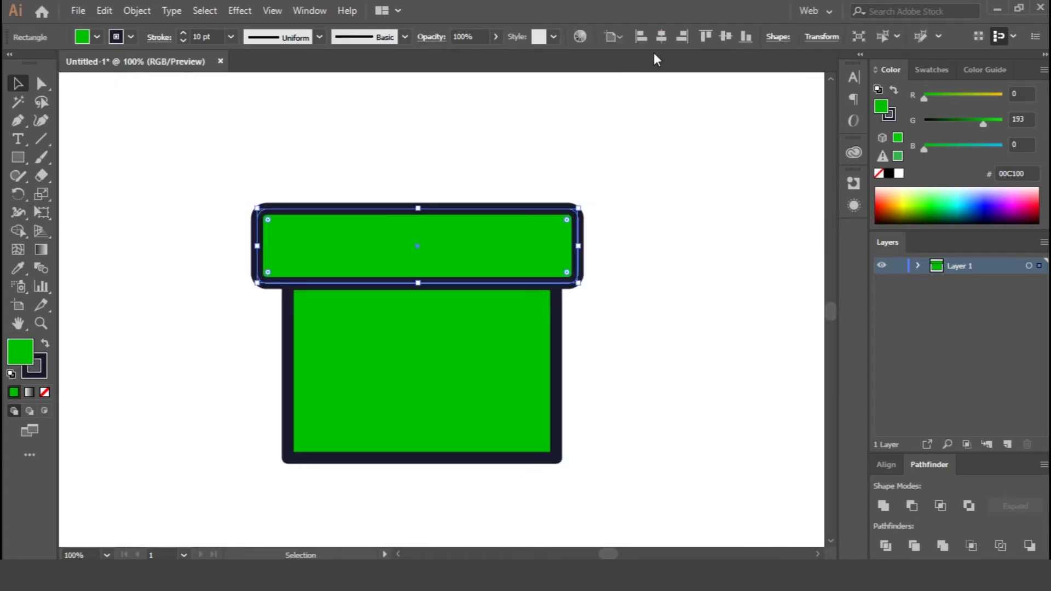
pyautogui.click(662, 37)
pyautogui.click(700, 310)
# Reduce the corner rounding of the top rectangle slightly
pyautogui.press('a')
pyautogui.click(585, 247)
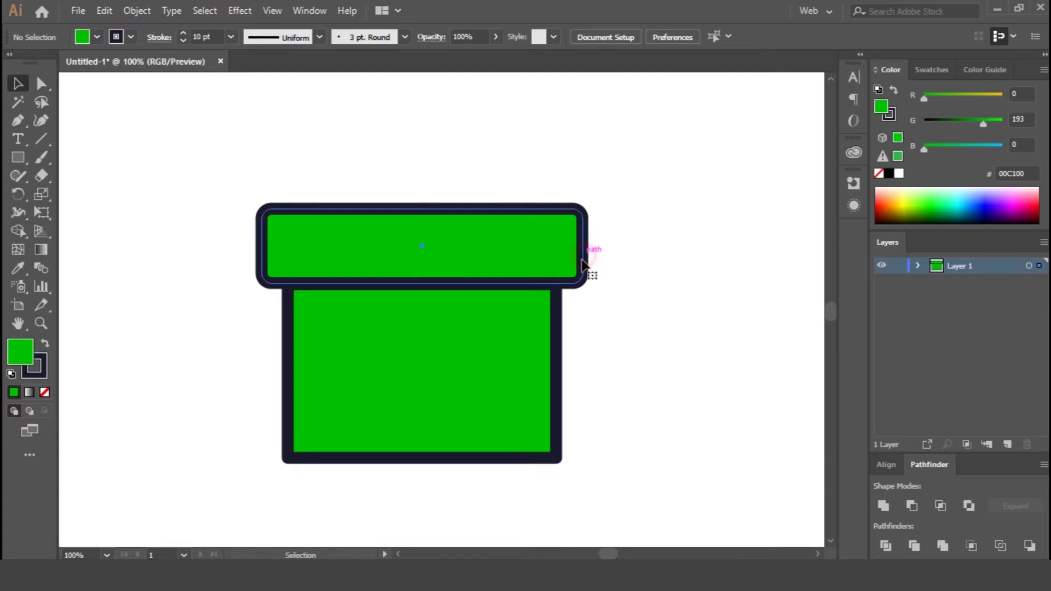
pyautogui.moveTo(574, 214); pyautogui.dragTo(577, 214)
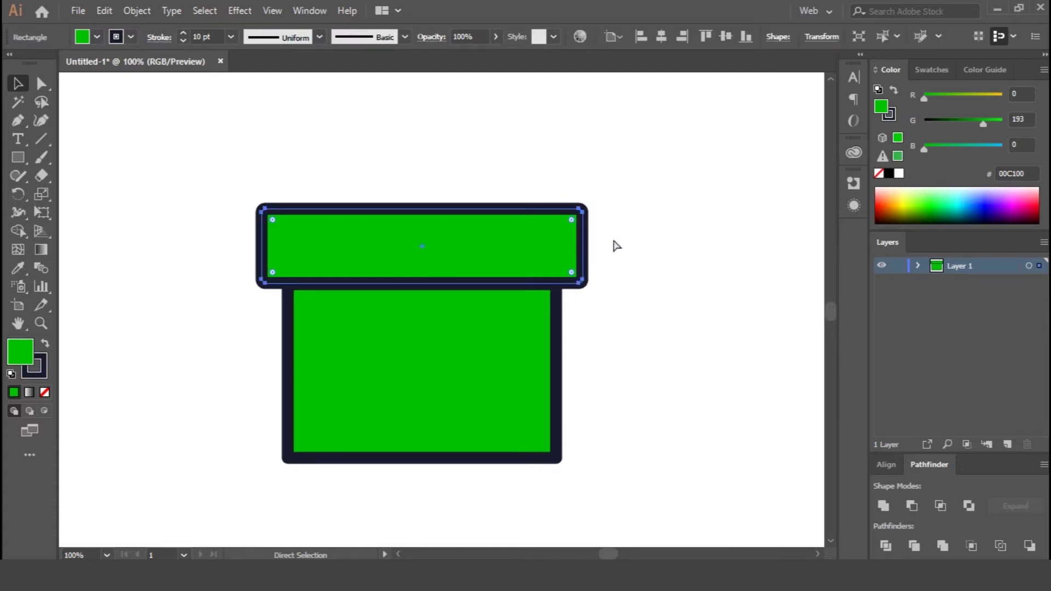
pyautogui.press('v')
pyautogui.click(640, 326)
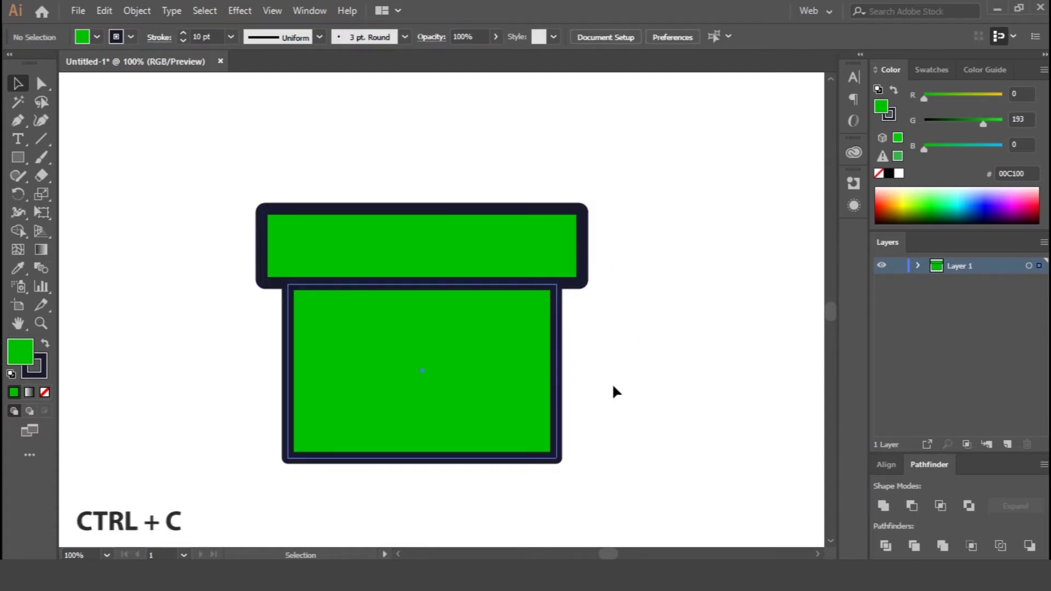
# Duplicate the lower rectangle in place and shift the copy a short distance to the left
pyautogui.click(563, 383)
pyautogui.hotkey('ctrl', 'c')
pyautogui.moveTo(423, 372); pyautogui.dragTo(394, 372)
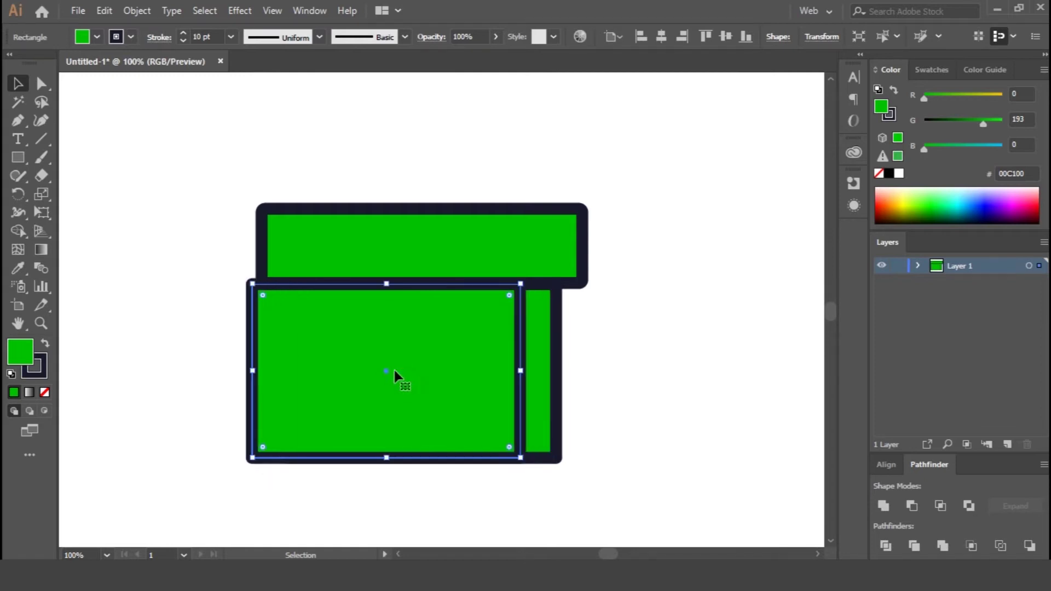
pyautogui.click(639, 383)
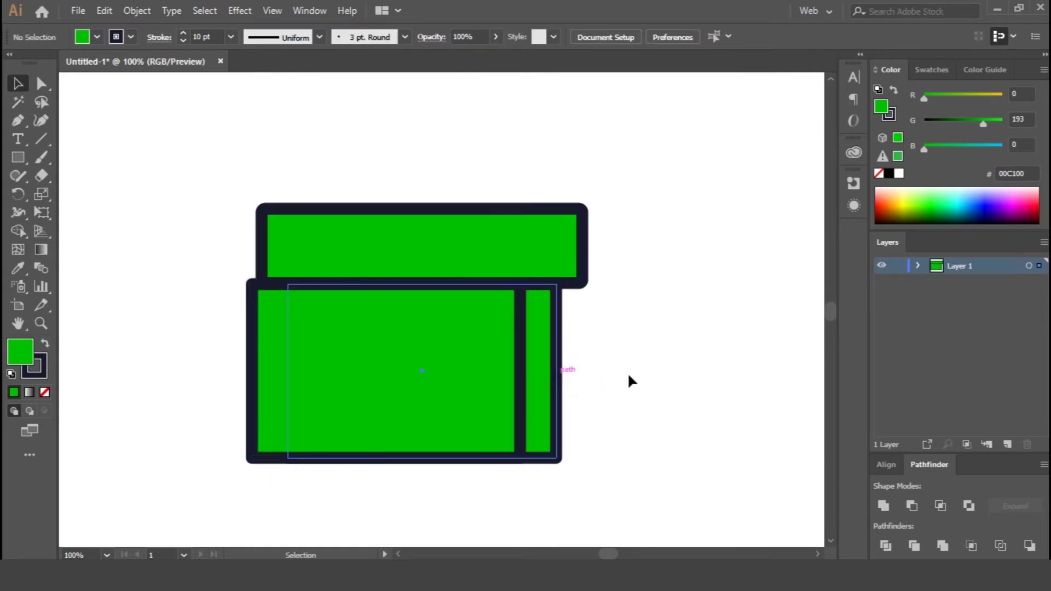
# Duplicate the lower rectangle again and subtract the left-shifted copy with Minus Front, leaving a strip along the right edge
pyautogui.click(558, 377)
pyautogui.hotkey('ctrl', 'c')
pyautogui.hotkey('ctrl', 'f')
pyautogui.click(914, 546)
pyautogui.click(652, 393)
# Shift another copy of the lower rectangle to the right of an in-place duplicate
pyautogui.moveTo(402, 373); pyautogui.dragTo(433, 374)
pyautogui.click(296, 364)
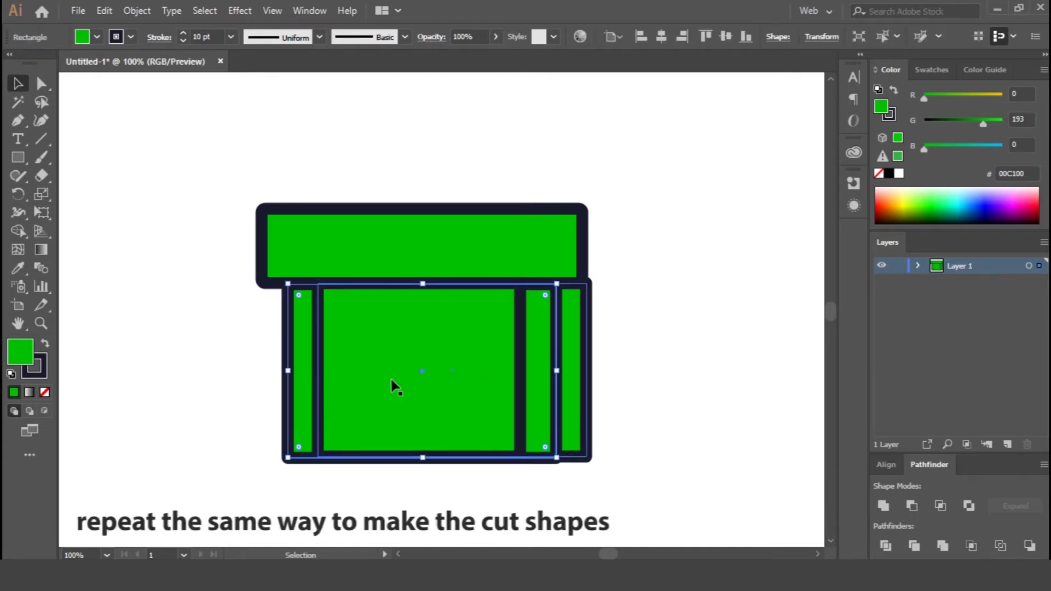
# Try to subtract the right-shifted copy from the duplicated lower rectangle with Minus Front
pyautogui.keyDown('shift'); pyautogui.click(320, 367); pyautogui.keyUp('shift')
pyautogui.click(912, 506)
pyautogui.click(697, 383)
pyautogui.click(321, 362)
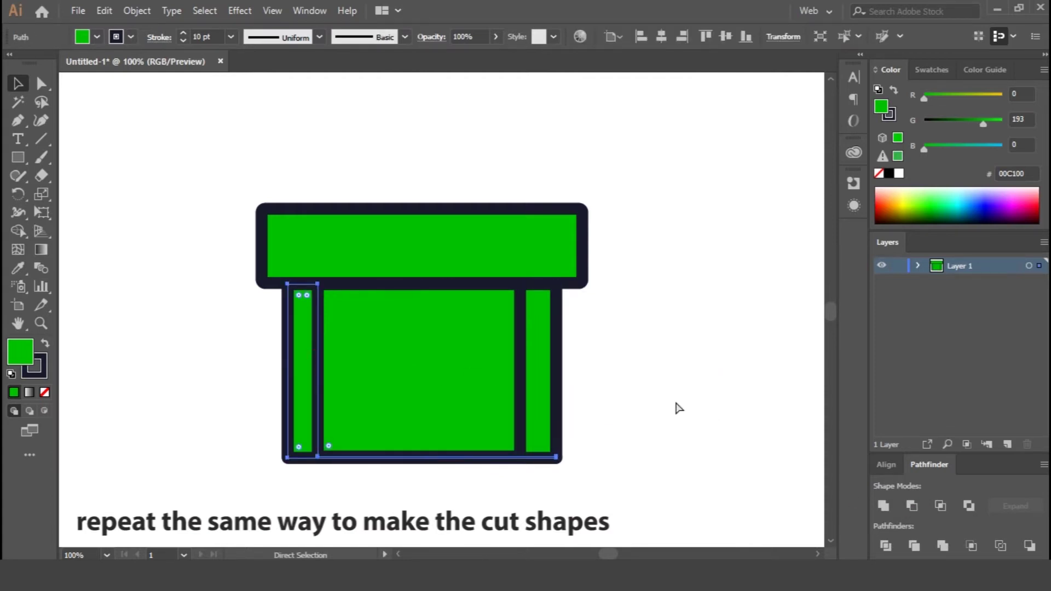
pyautogui.hotkey('ctrl', 'z')
# Align the right-shifted copy vertically with the body and subtract it from the duplicate, leaving a strip along the left edge
pyautogui.click(683, 399)
pyautogui.click(453, 371)
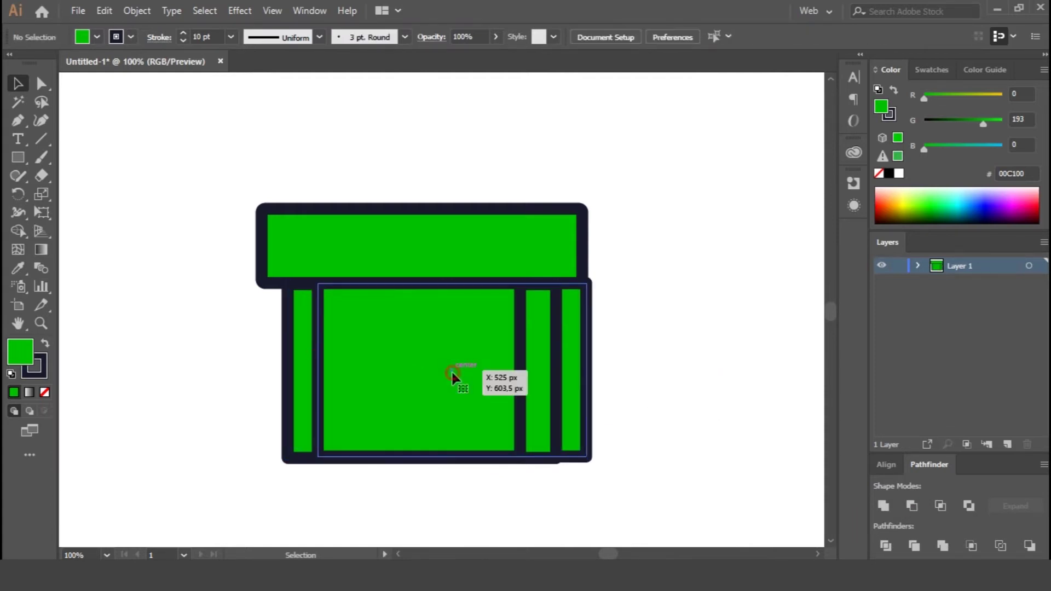
pyautogui.keyDown('shift'); pyautogui.click(288, 368); pyautogui.keyUp('shift')
pyautogui.click(913, 507)
pyautogui.click(678, 402)
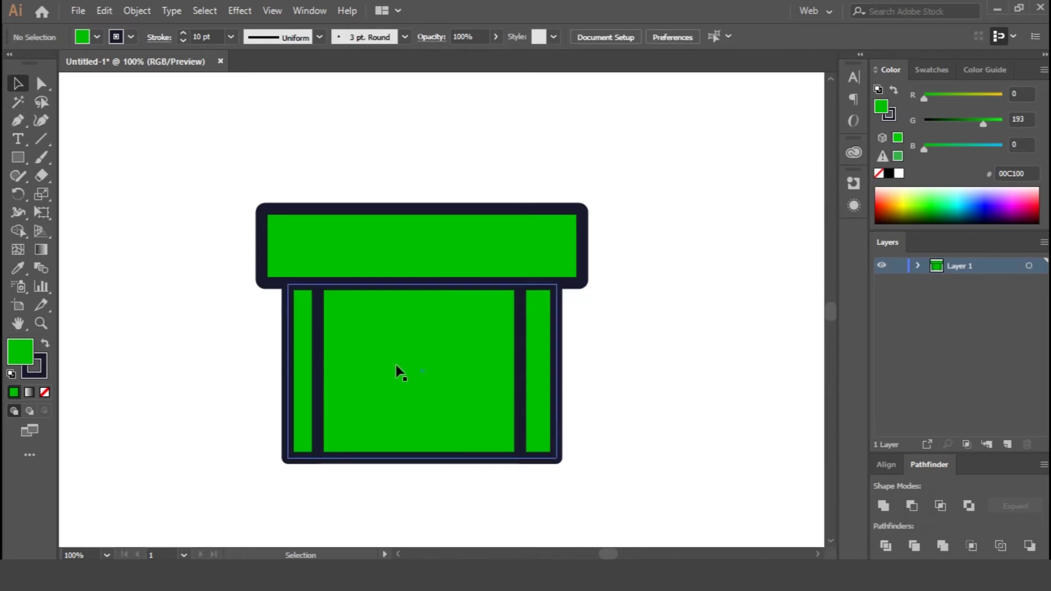
# Fill the left strip with white and the right strip with black
pyautogui.click(316, 370)
pyautogui.click(928, 69)
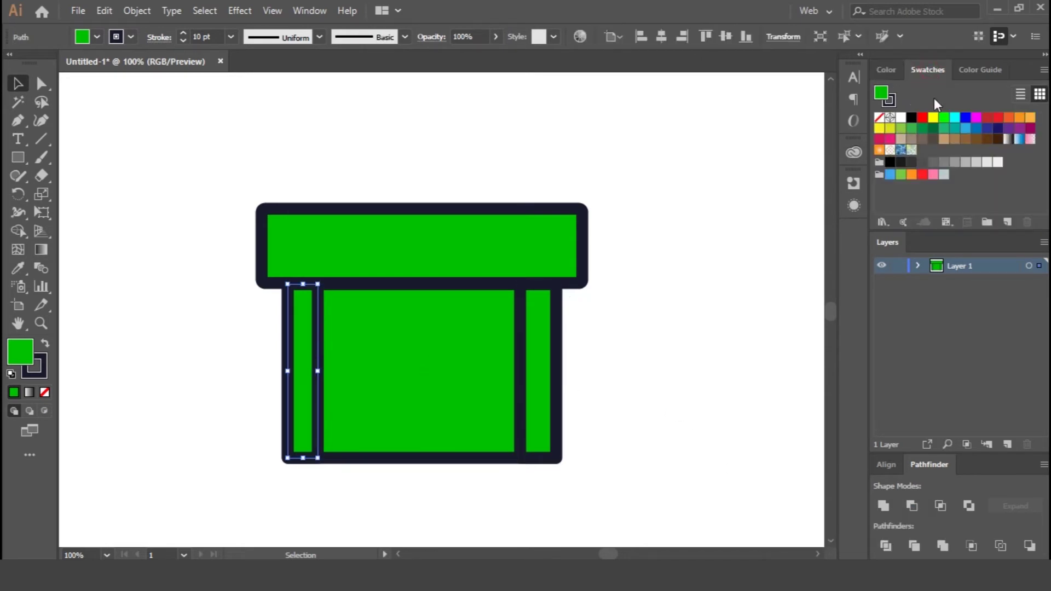
pyautogui.click(901, 117)
pyautogui.click(549, 373)
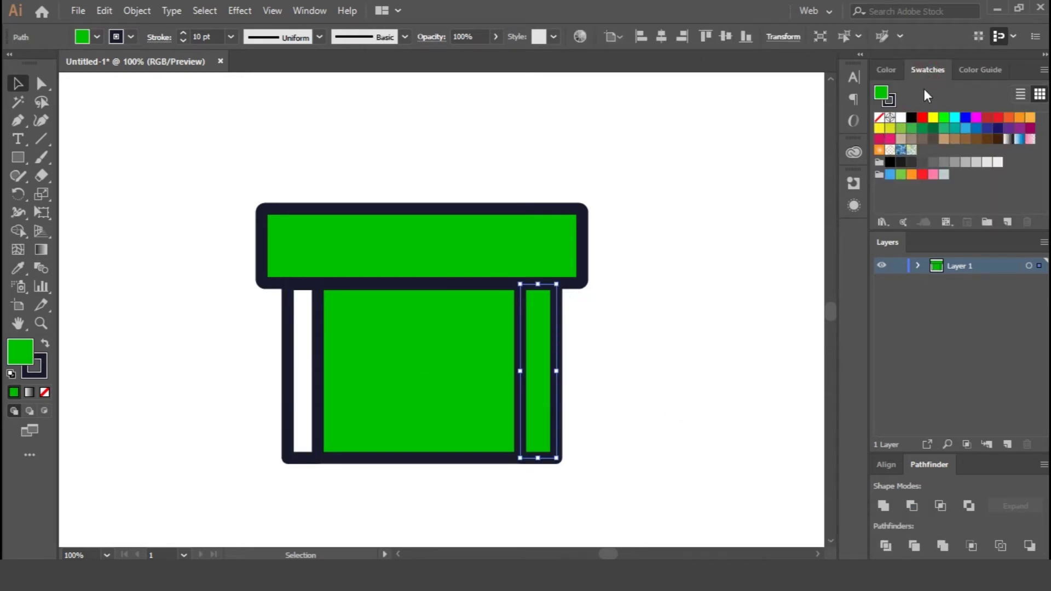
pyautogui.click(912, 118)
pyautogui.click(661, 347)
# Give the right strip the dark outline colour 1A1A2D as its fill and no stroke
pyautogui.click(537, 389)
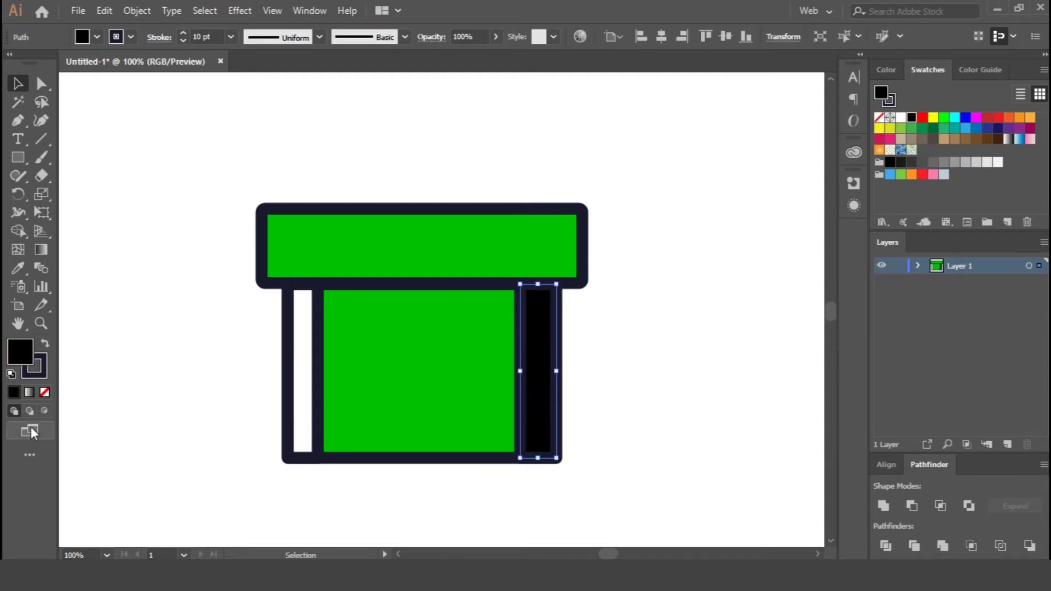
pyautogui.click(45, 391)
pyautogui.click(46, 346)
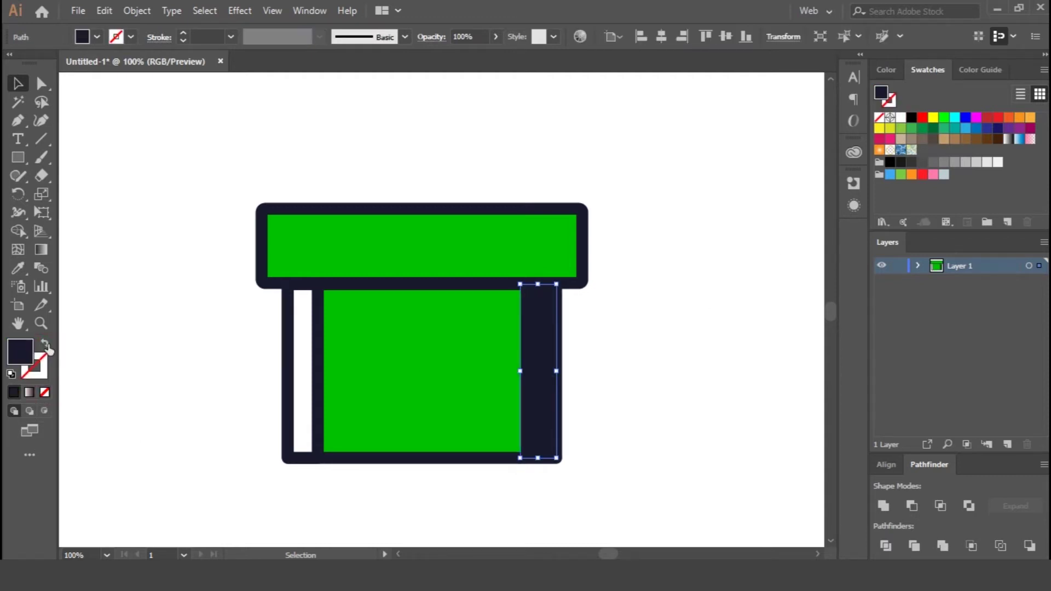
pyautogui.click(653, 386)
# Remove the stroke from the white left strip
pyautogui.click(299, 404)
pyautogui.click(46, 363)
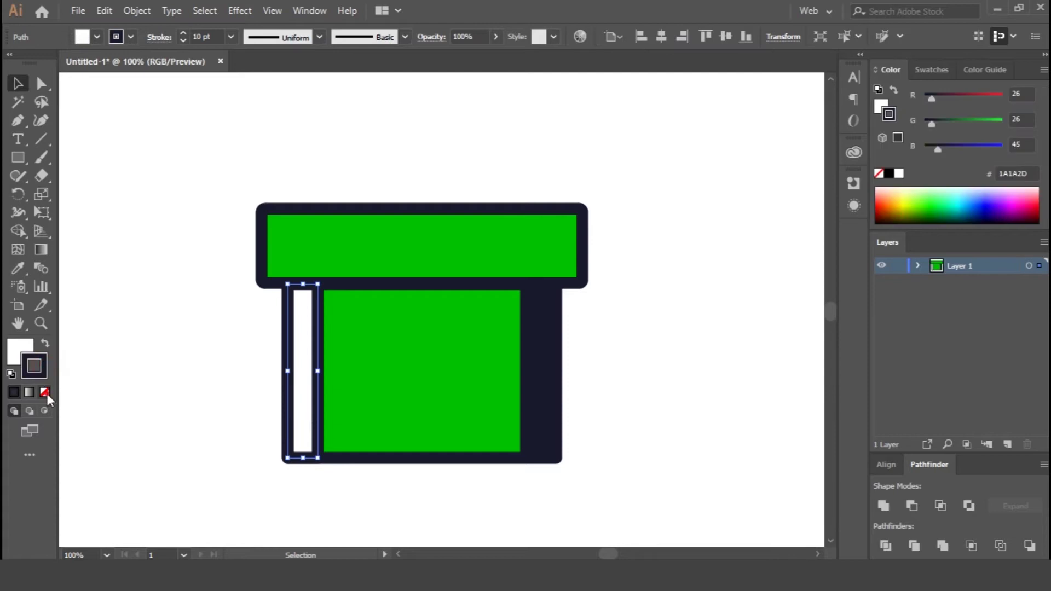
pyautogui.click(45, 392)
pyautogui.click(656, 350)
# Duplicate the dark right strip in place and widen the copy toward the middle of the body
pyautogui.click(540, 356)
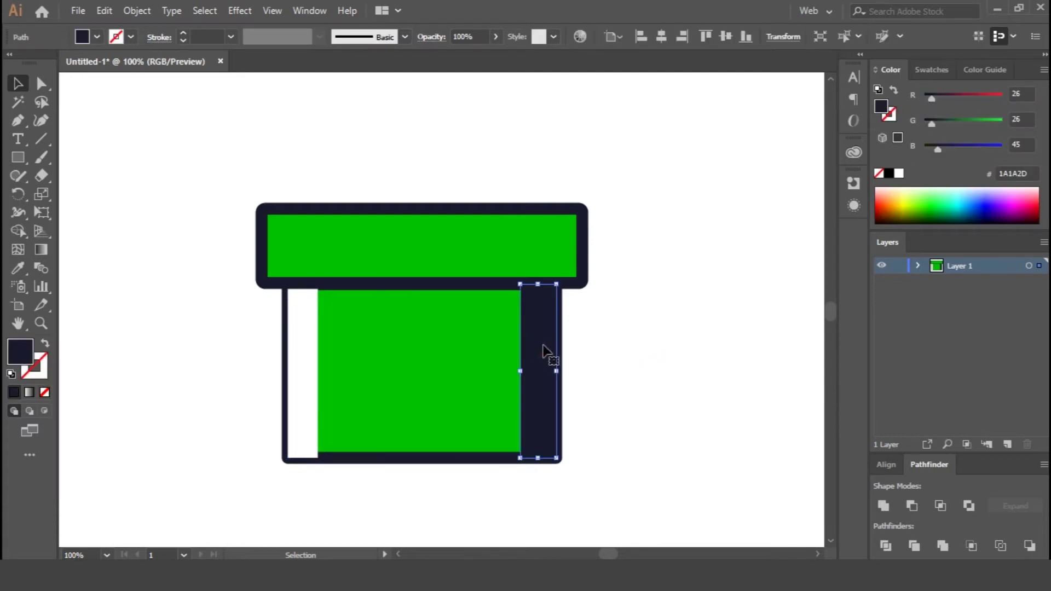
pyautogui.moveTo(525, 382); pyautogui.dragTo(476, 371)
pyautogui.click(693, 365)
# Make the two dark right strips translucent, setting the wider strip's opacity to 40%
pyautogui.click(540, 368)
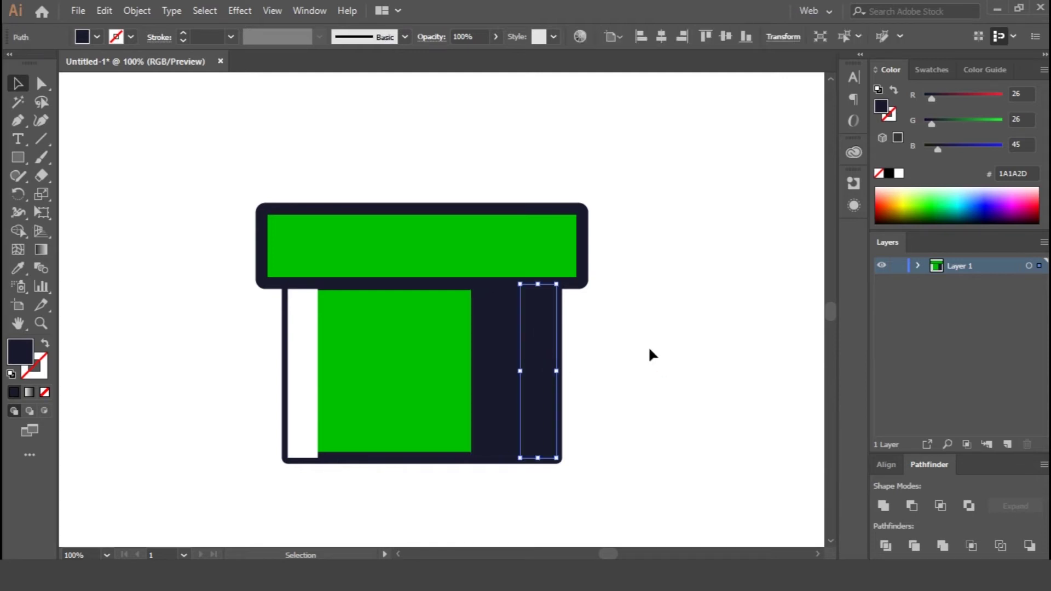
pyautogui.click(706, 386)
pyautogui.click(504, 375)
pyautogui.click(454, 37)
pyautogui.write('40')
pyautogui.press('Return')
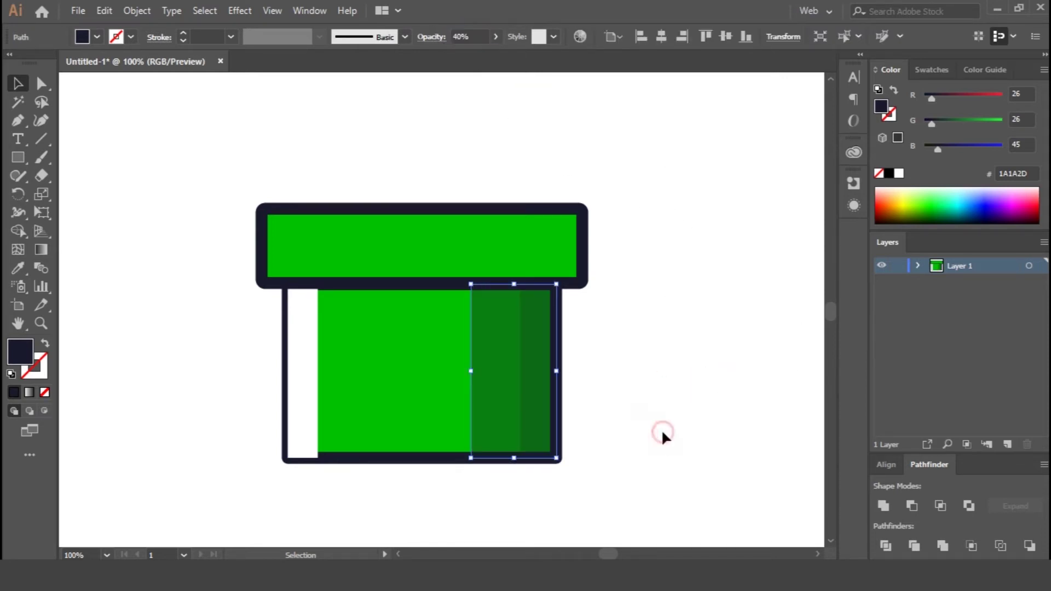
# Set the wider dark strip's opacity to 20%
pyautogui.click(663, 430)
pyautogui.click(486, 378)
pyautogui.moveTo(481, 36); pyautogui.dragTo(451, 34)
pyautogui.write('20')
pyautogui.press('Return')
pyautogui.click(677, 364)
# Set the white left strip's opacity to 50%
pyautogui.click(302, 381)
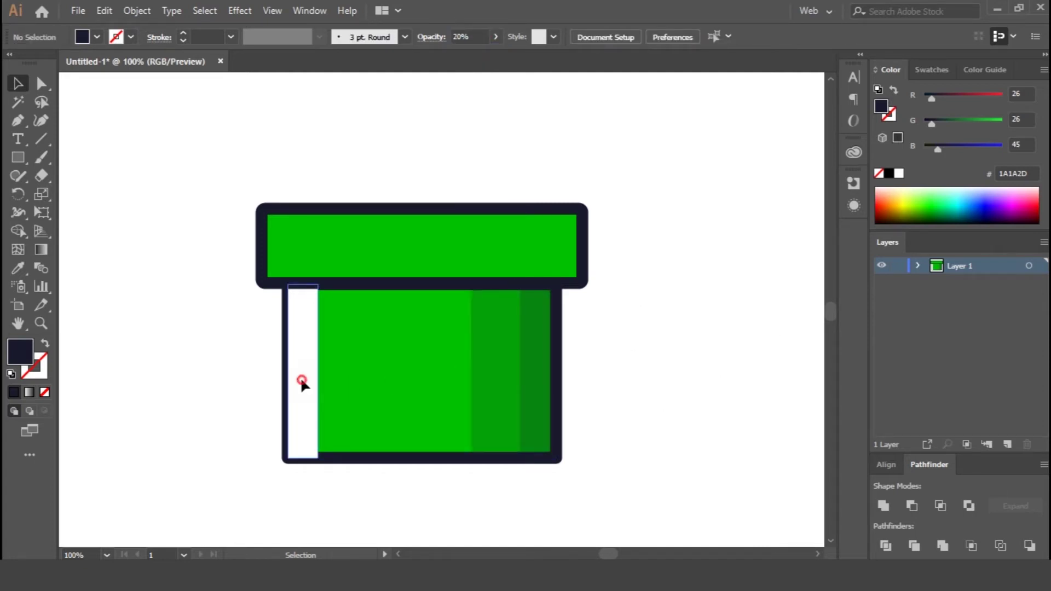
pyautogui.write('20')
pyautogui.press('Return')
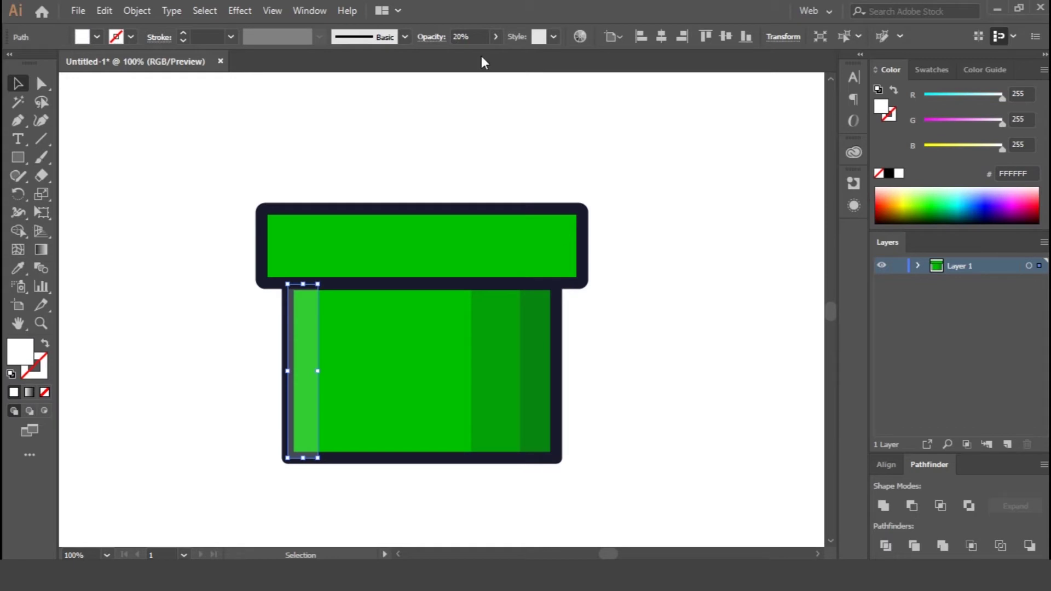
pyautogui.write('50')
pyautogui.press('Return')
pyautogui.click(681, 378)
# Duplicate the white strip and make the copy a thin highlight just to the right of the original
pyautogui.click(303, 383)
pyautogui.hotkey('ctrl', 'c')
pyautogui.hotkey('ctrl', 'f')
pyautogui.moveTo(287, 371); pyautogui.dragTo(327, 371)
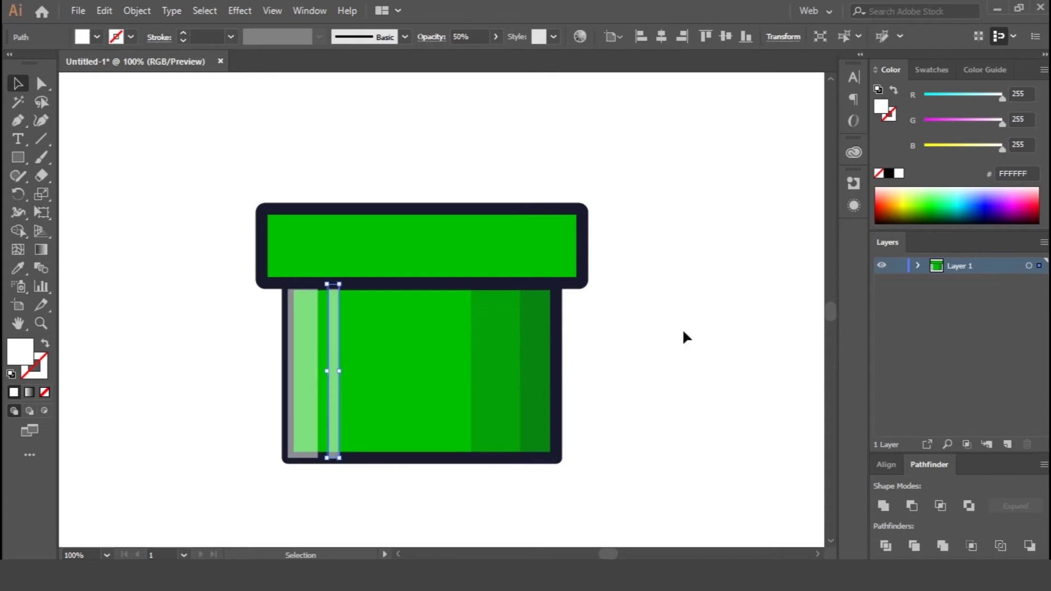
pyautogui.click(683, 354)
# Duplicate the lower rectangle in place, bring the copy to the front and remove its fill to cover the strips with a clean outline
pyautogui.click(387, 448)
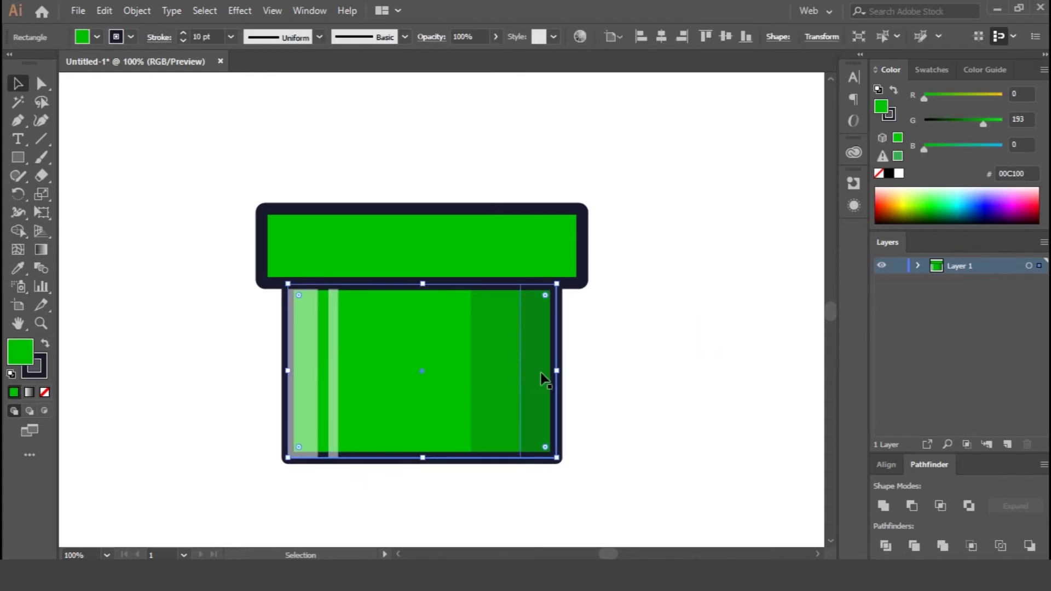
pyautogui.rightClick(454, 241)
pyautogui.moveTo(603, 481)
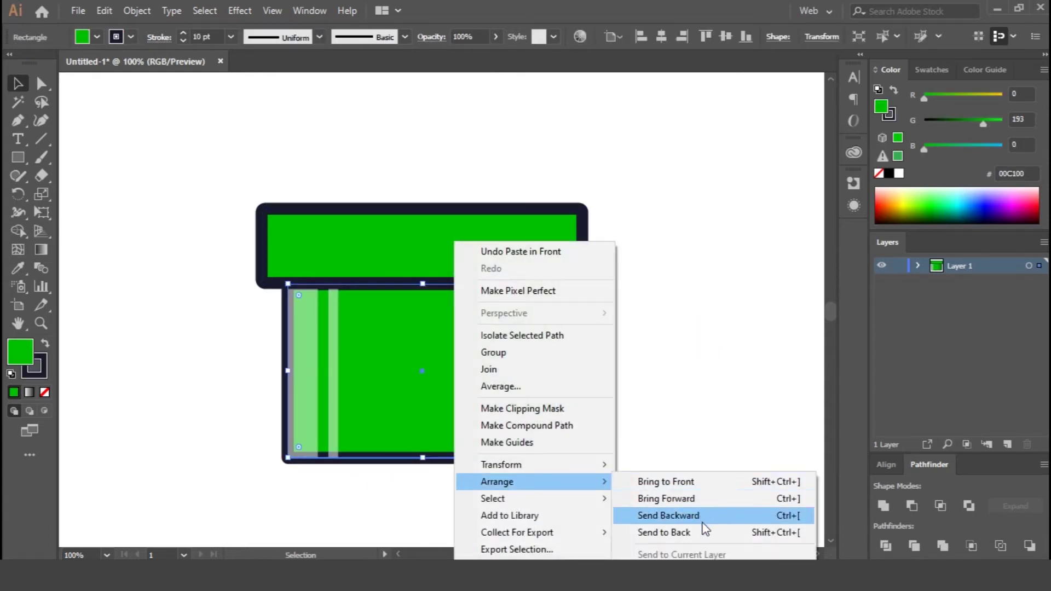
pyautogui.click(698, 481)
pyautogui.click(45, 392)
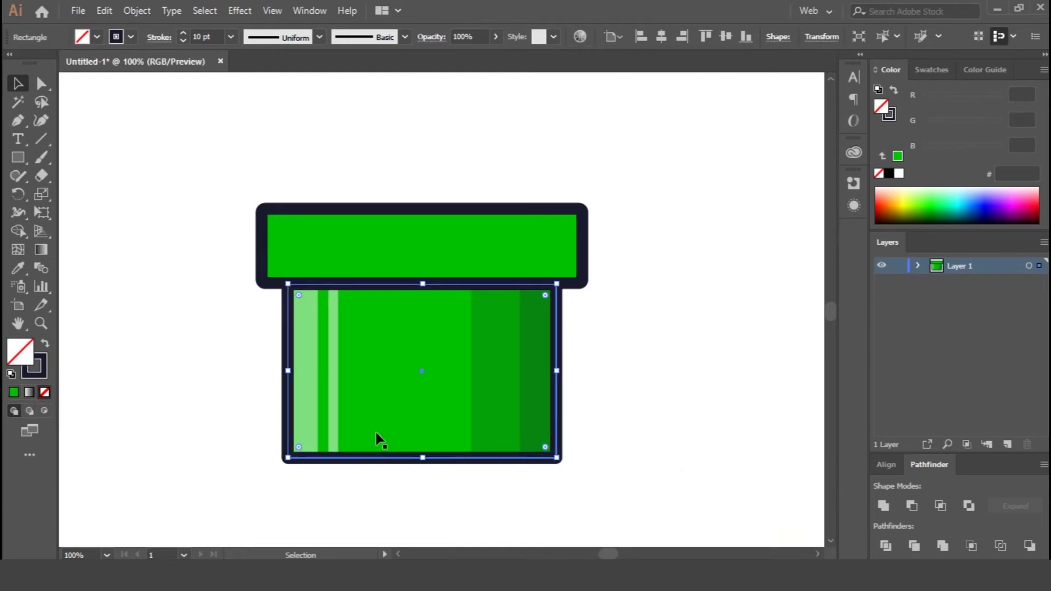
pyautogui.click(666, 392)
# Copy both dark strips onto the right end of the top rectangle and shorten them to its height
pyautogui.click(694, 331)
pyautogui.hotkey('ctrl', '-')
pyautogui.hotkey('ctrl', '+')
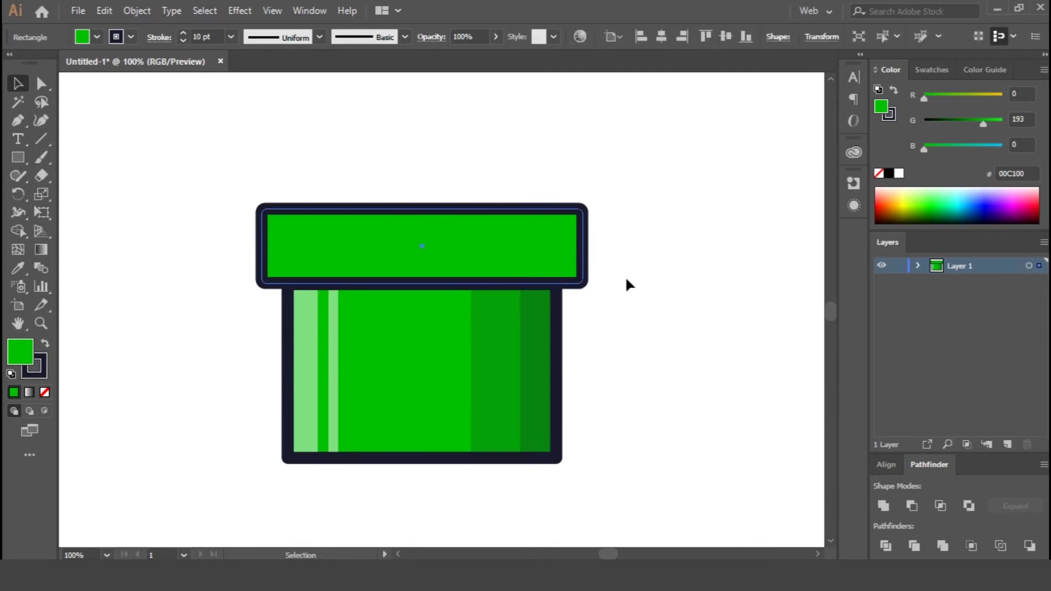
pyautogui.click(534, 369)
pyautogui.keyDown('shift'); pyautogui.click(483, 376); pyautogui.keyUp('shift')
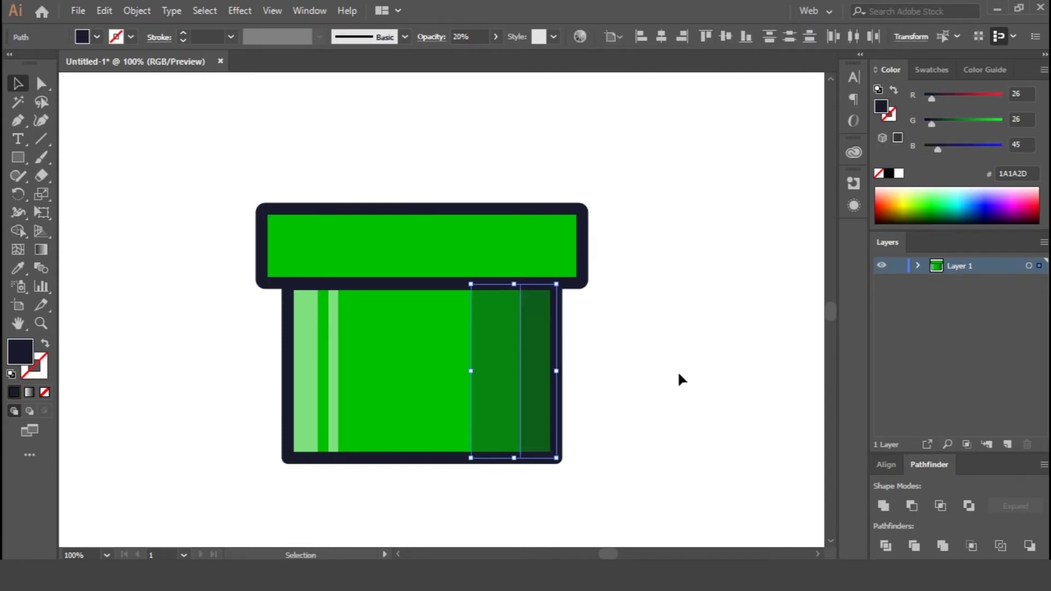
pyautogui.moveTo(520, 377); pyautogui.dragTo(546, 259)
pyautogui.moveTo(538, 340); pyautogui.dragTo(546, 249)
pyautogui.press('Down')
pyautogui.moveTo(539, 168); pyautogui.dragTo(538, 209)
# Bring the copied dark strips in front of the top rectangle
pyautogui.rightClick(545, 249)
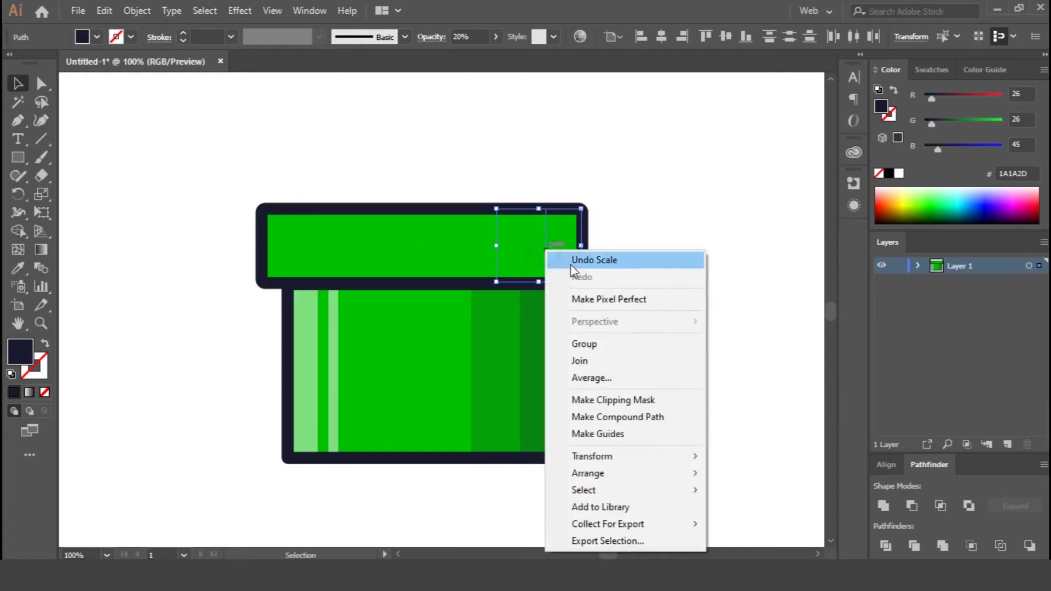
pyautogui.moveTo(629, 480)
pyautogui.click(775, 426)
pyautogui.click(617, 273)
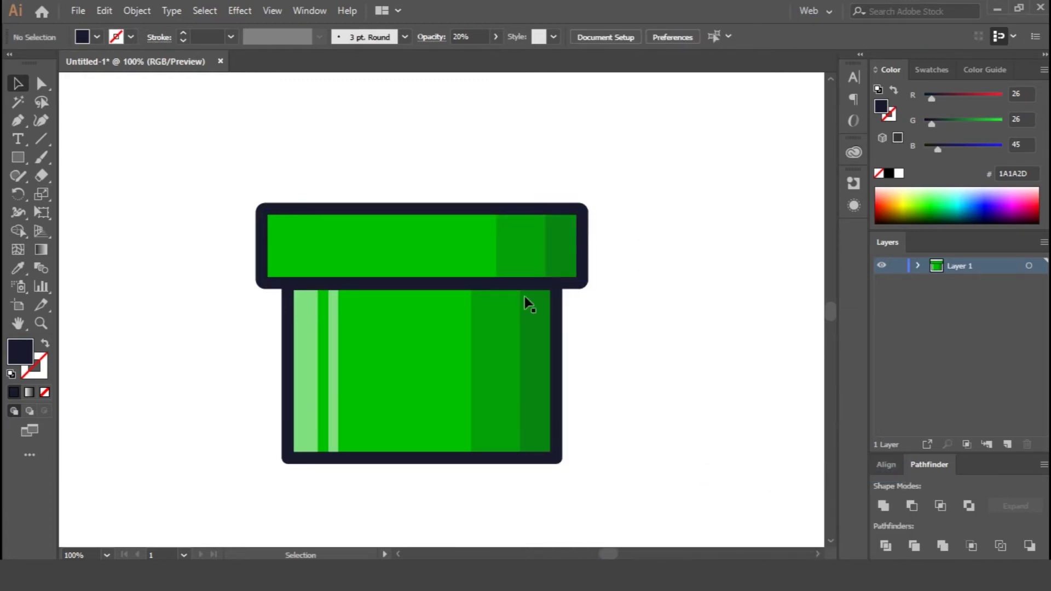
# Copy both white highlight strips onto the left end of the top rectangle and shorten them to its height
pyautogui.click(333, 339)
pyautogui.moveTo(312, 350); pyautogui.dragTo(280, 228)
pyautogui.moveTo(287, 333); pyautogui.dragTo(287, 283)
pyautogui.moveTo(287, 160); pyautogui.dragTo(286, 209)
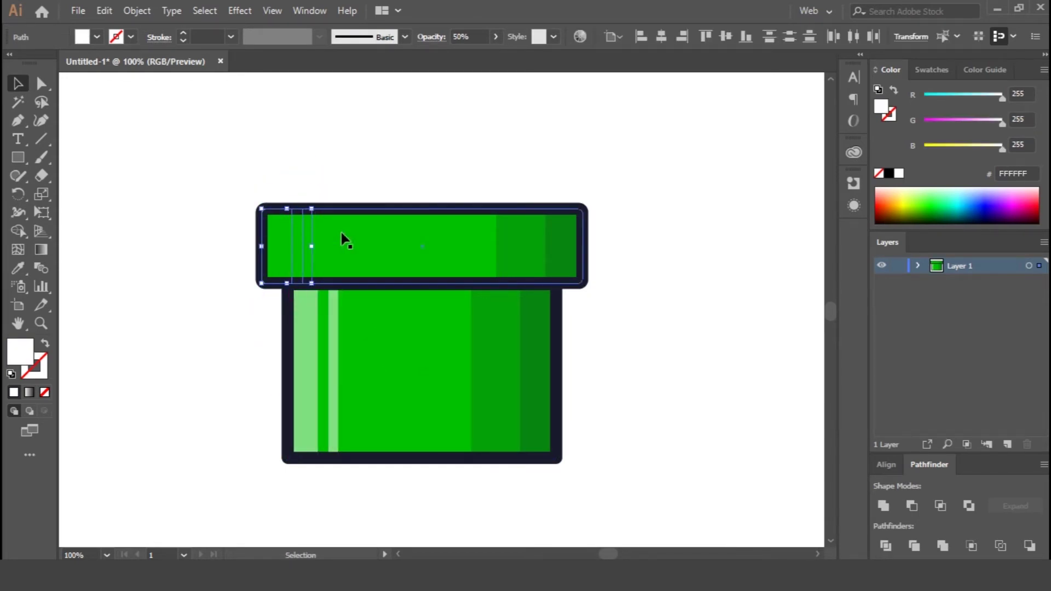
# Bring the copied white highlight strips in front of the top rectangle
pyautogui.rightClick(290, 254)
pyautogui.moveTo(394, 470)
pyautogui.click(495, 471)
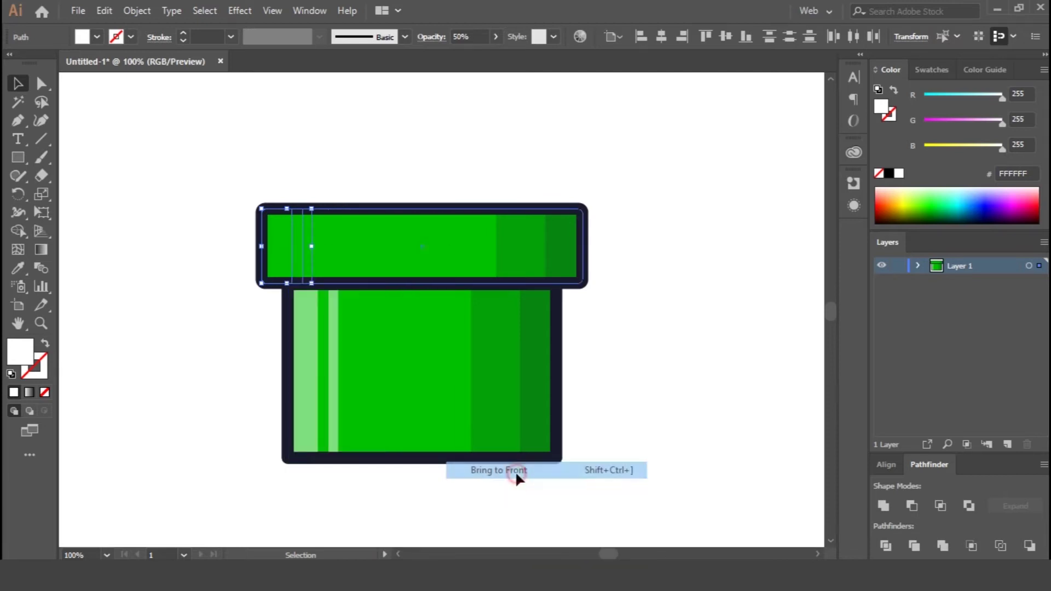
pyautogui.click(698, 295)
# Duplicate the top rectangle in place, bring the copy to the front and remove its fill so only its outline covers the strips
pyautogui.click(432, 236)
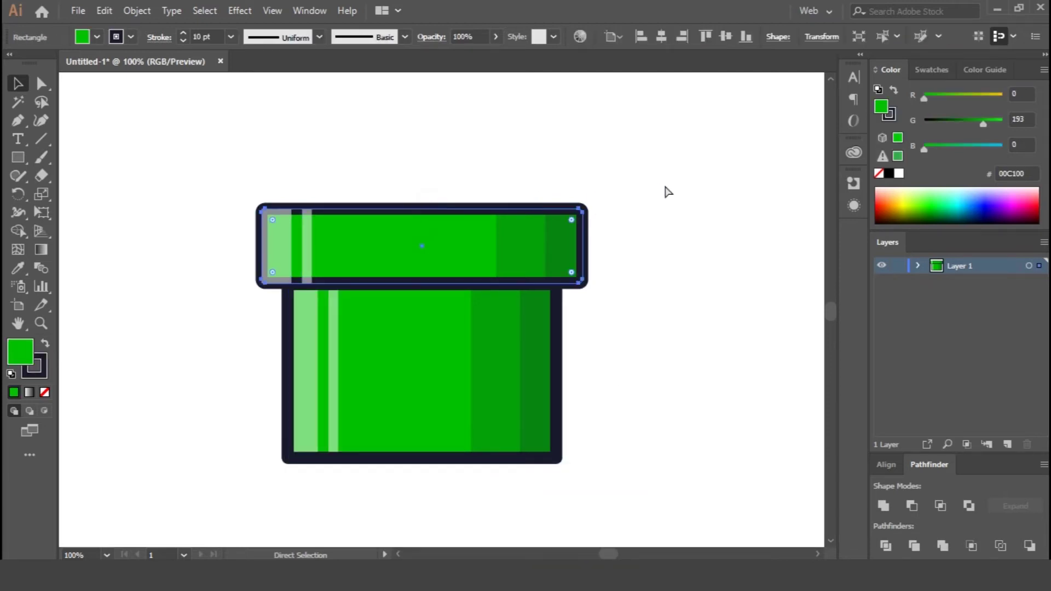
pyautogui.rightClick(432, 242)
pyautogui.moveTo(562, 482)
pyautogui.click(652, 498)
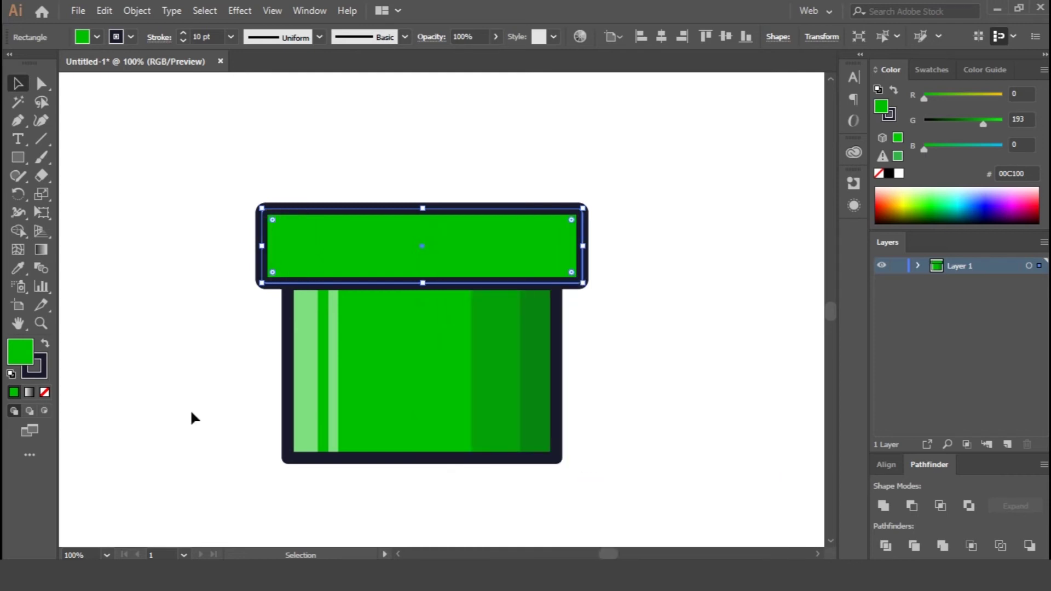
pyautogui.click(45, 392)
pyautogui.click(715, 372)
pyautogui.hotkey('ctrl', '0')
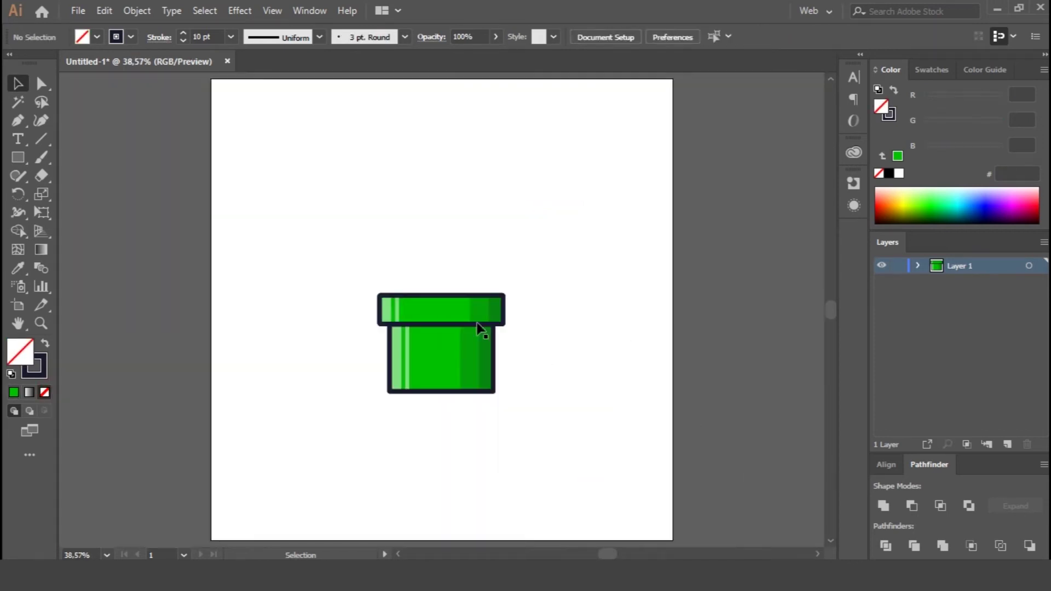
pyautogui.moveTo(349, 281); pyautogui.dragTo(478, 396)
pyautogui.hotkey('ctrl', 'g')
pyautogui.moveTo(443, 355); pyautogui.dragTo(442, 392)
pyautogui.click(573, 366)
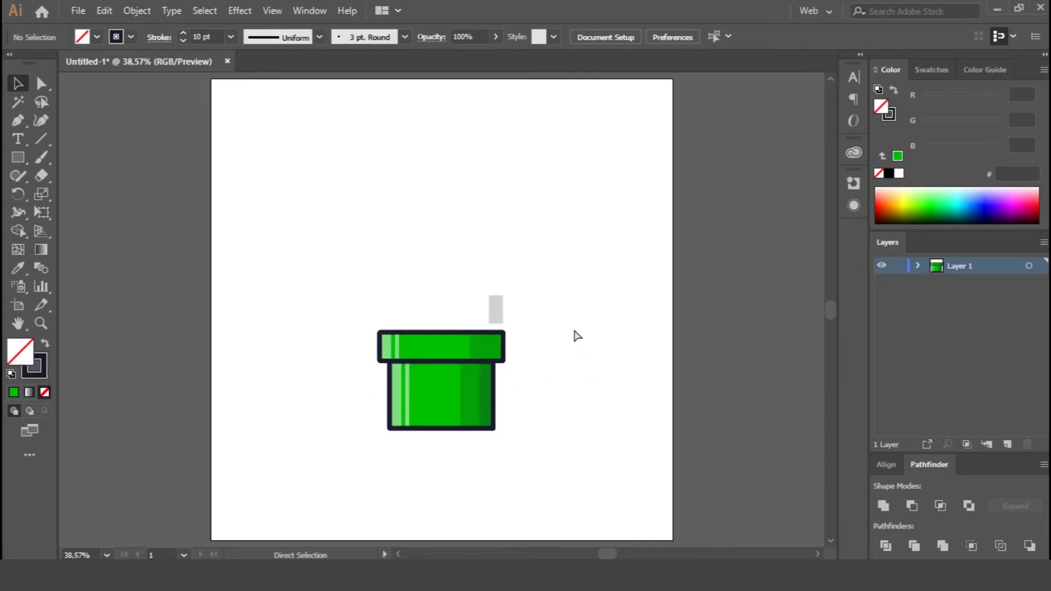
pyautogui.hotkey('ctrl', 'z')
# Move the complete pipe with all its shadow and highlight strips lower on the artboard
pyautogui.click(530, 308)
pyautogui.moveTo(444, 360); pyautogui.dragTo(448, 404)
pyautogui.click(554, 378)
# Draw a tall, narrow stem rectangle rising from the pipe's upper edge and centre it horizontally on the pipe
pyautogui.hotkey('ctrl', '1')
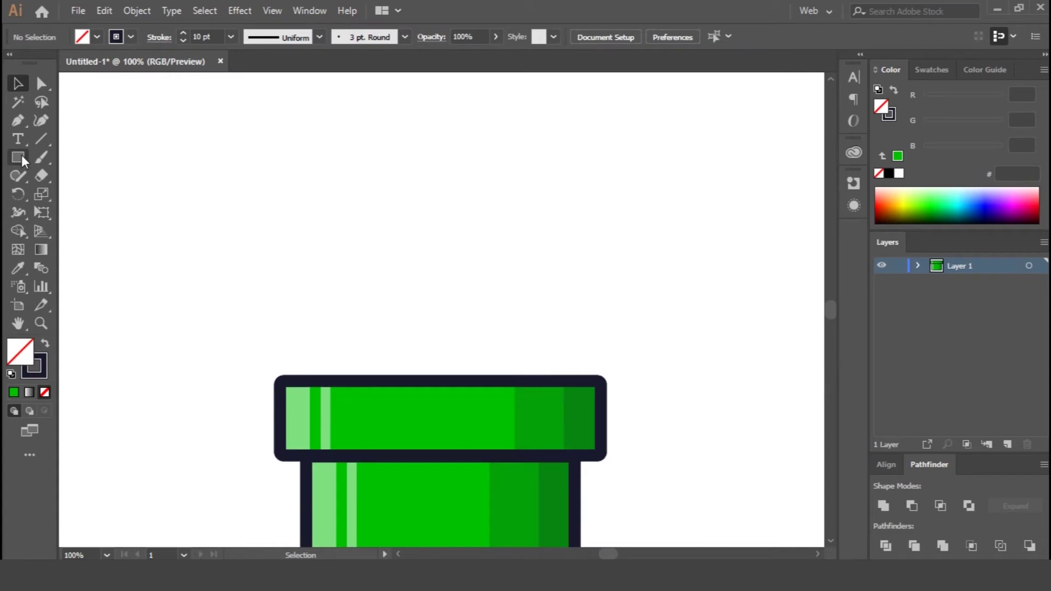
pyautogui.moveTo(421, 208); pyautogui.dragTo(455, 380)
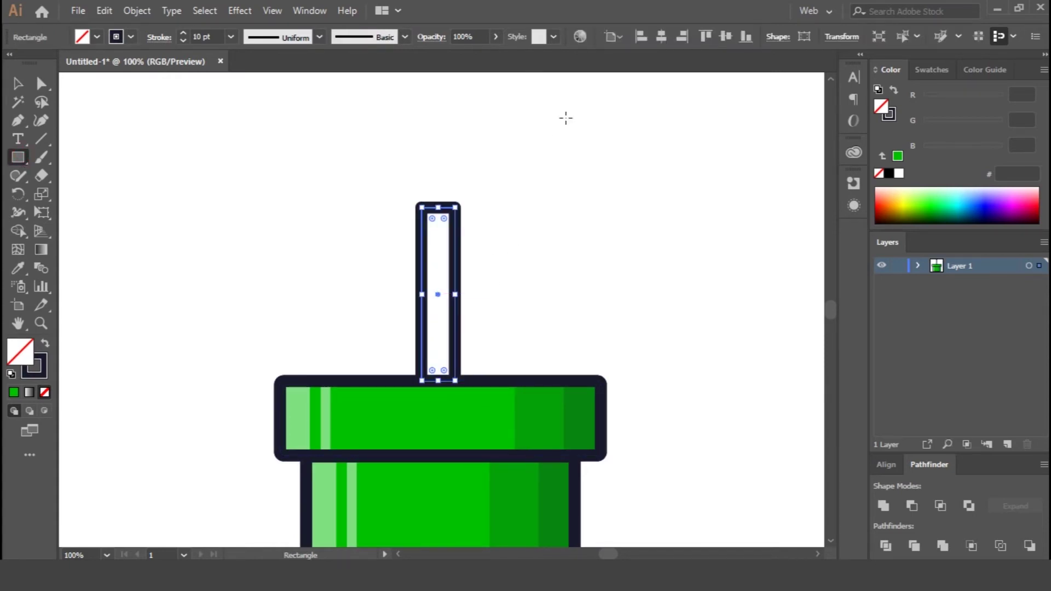
pyautogui.click(662, 40)
# Sample the pipe's green fill and dark 10 pt outline onto the stem rectangle
pyautogui.press('i')
pyautogui.click(474, 403)
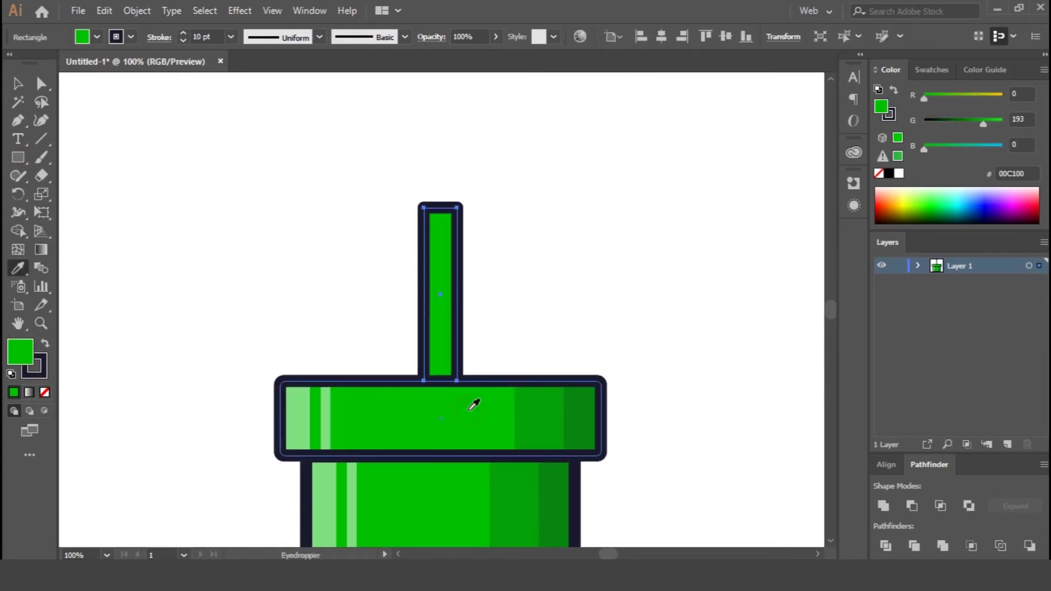
pyautogui.press('v')
pyautogui.click(534, 249)
pyautogui.click(586, 400)
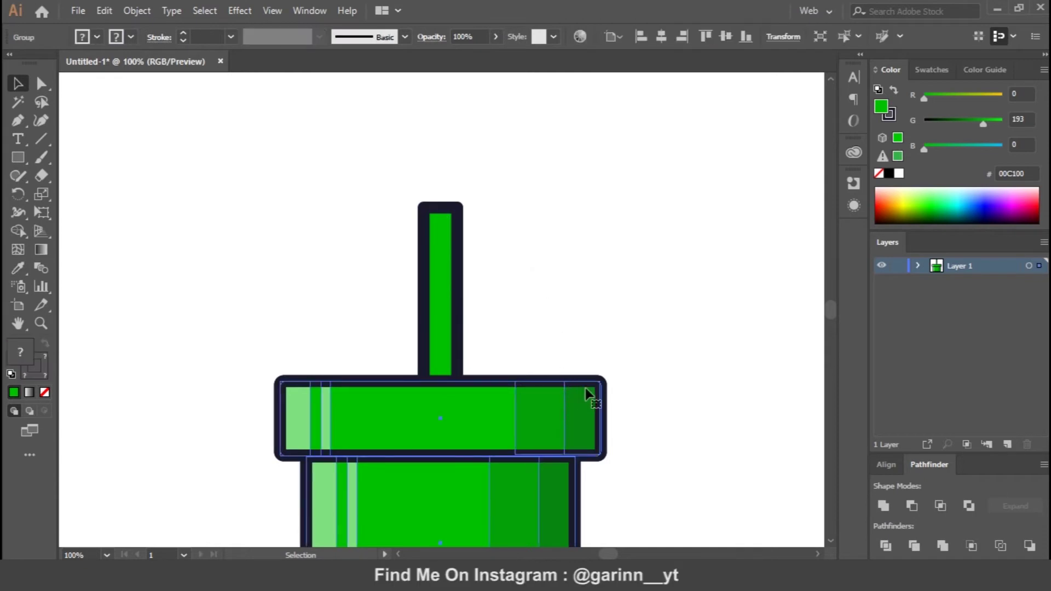
pyautogui.click(559, 275)
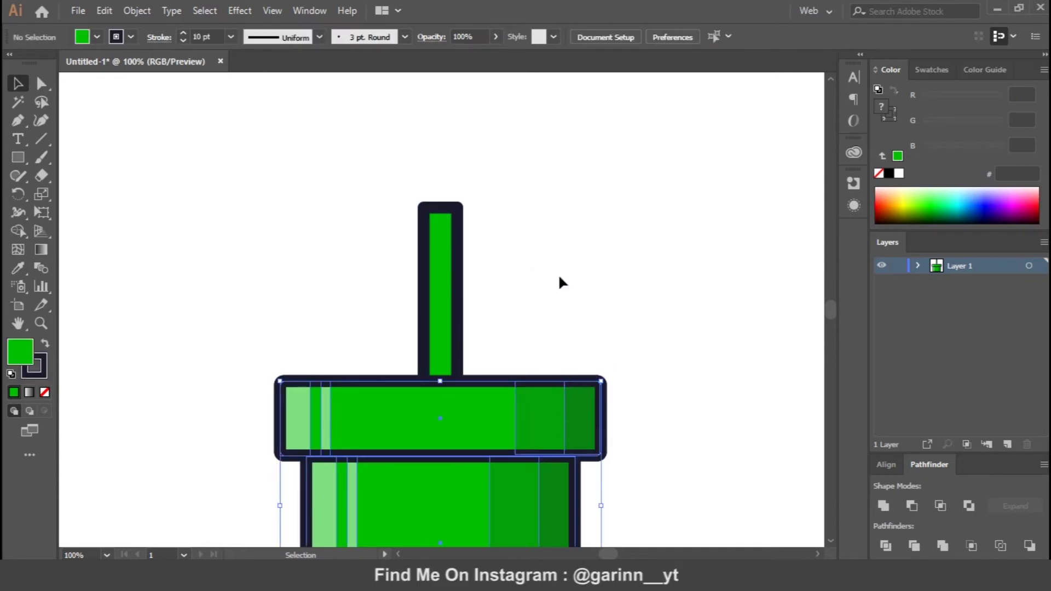
# Offset a copy of the stem to the left and subtract it from another copy, leaving a strip along the stem's right half
pyautogui.click(455, 278)
pyautogui.press('a')
pyautogui.moveTo(443, 298); pyautogui.dragTo(427, 298)
pyautogui.rightClick(455, 306)
pyautogui.click(595, 231)
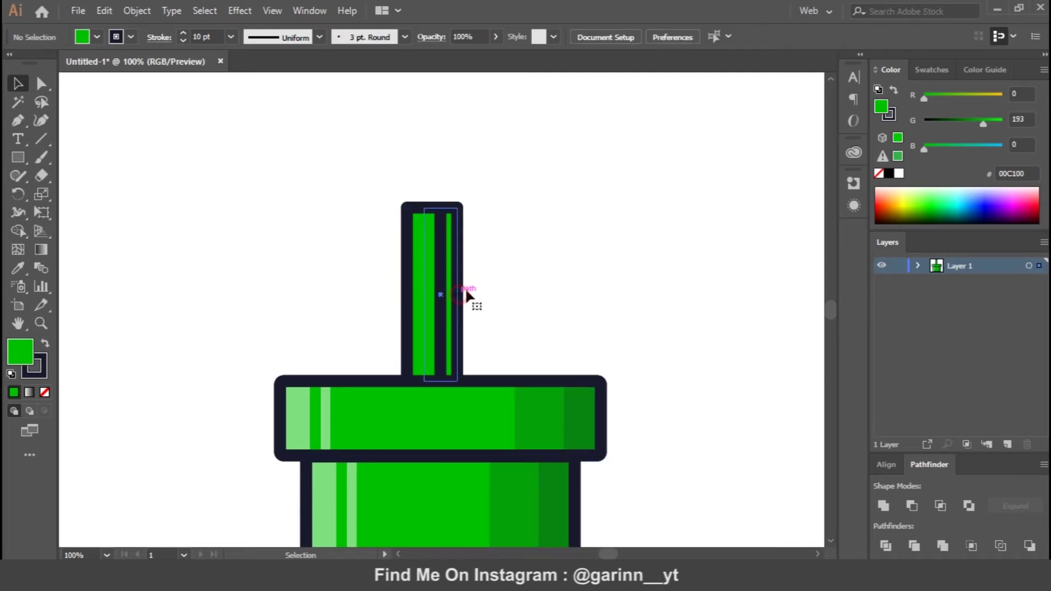
pyautogui.click(466, 294)
pyautogui.keyDown('shift'); pyautogui.click(423, 296); pyautogui.keyUp('shift')
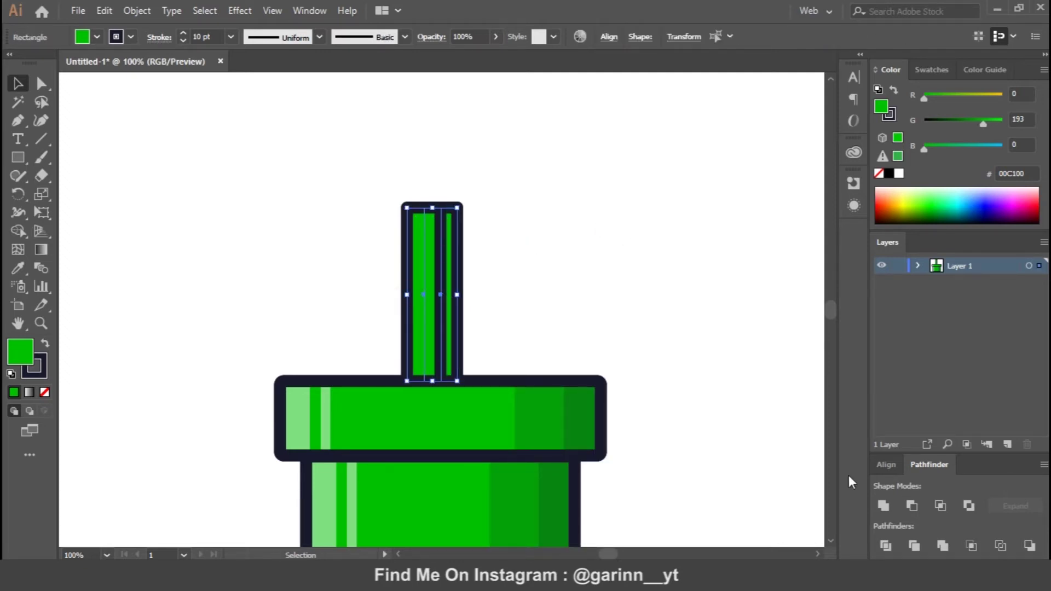
pyautogui.click(912, 506)
# Sample the pipe's dark shadow with 20% opacity onto the strip on the stem's right half
pyautogui.click(587, 420)
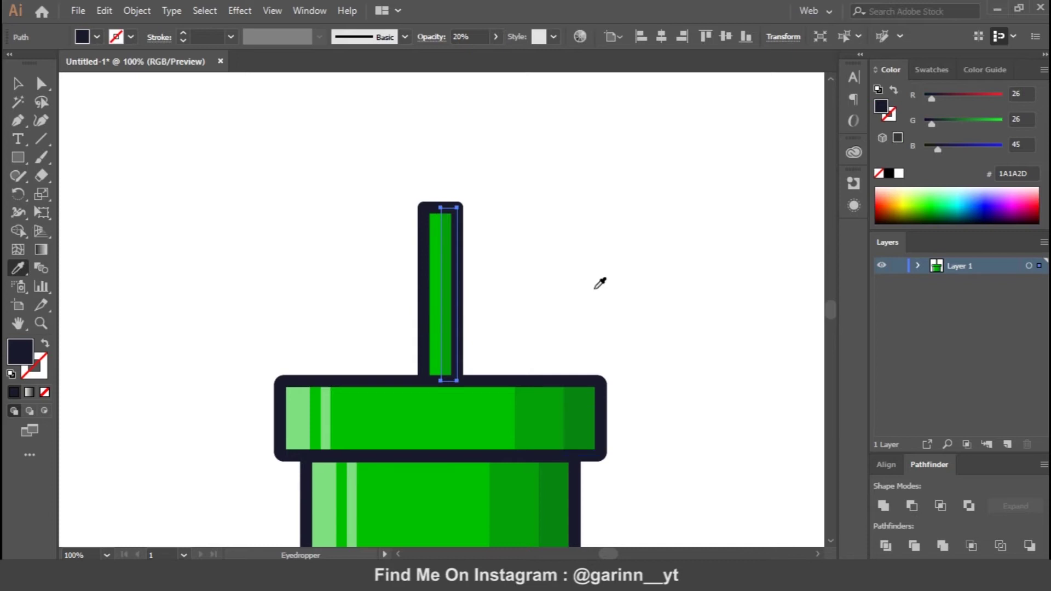
pyautogui.press('v')
pyautogui.click(564, 229)
# Draw a small, wide rectangle on top of the stem and give it the stem's green fill and dark outline
pyautogui.hotkey('ctrl', '1')
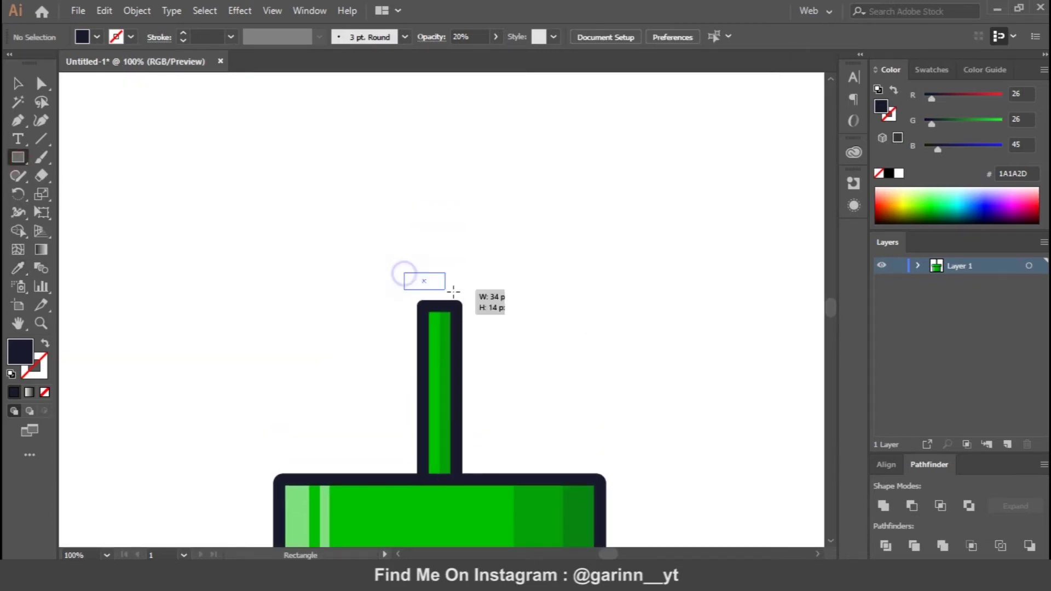
pyautogui.moveTo(404, 273); pyautogui.dragTo(483, 307)
pyautogui.press('i')
pyautogui.click(463, 321)
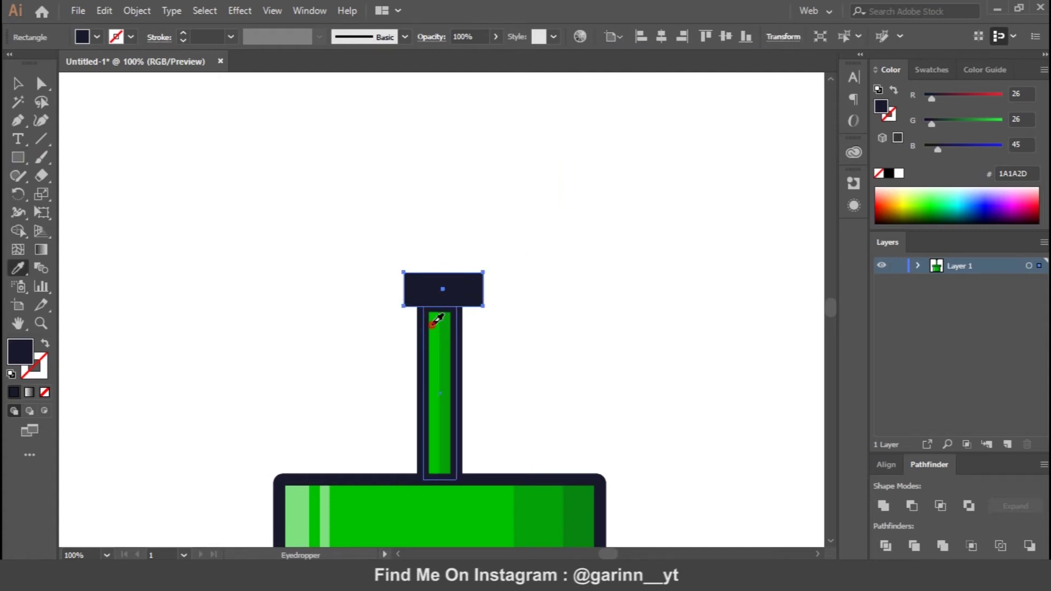
pyautogui.click(433, 324)
# Narrow the small rectangle on top of the stem and centre it horizontally over the stem
pyautogui.press('v')
pyautogui.moveTo(483, 289); pyautogui.dragTo(472, 289)
pyautogui.click(662, 36)
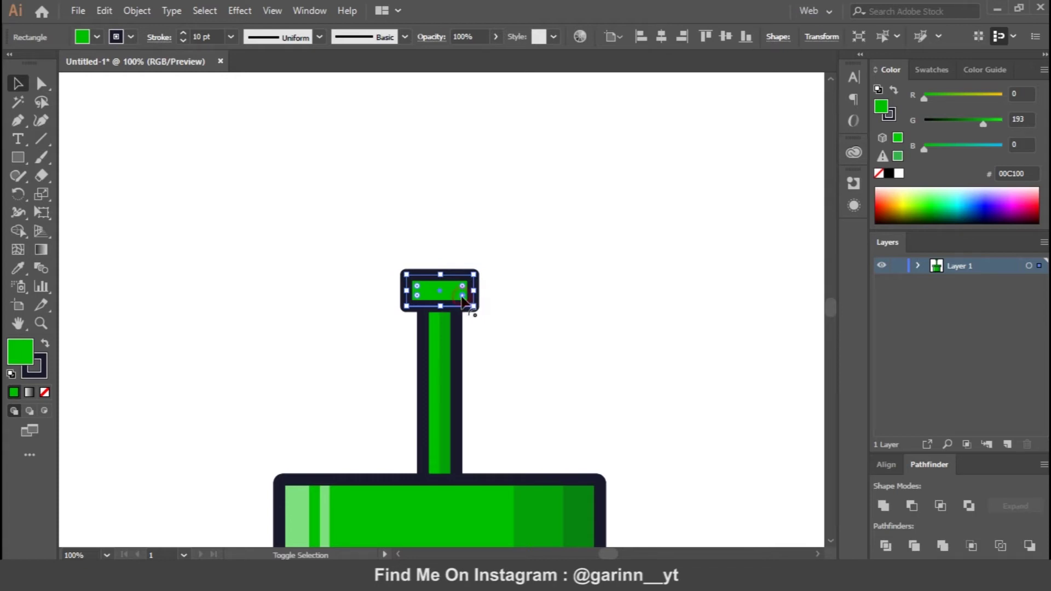
# Round the two lower corners of the small top rectangle fully into a bowl shape
pyautogui.moveTo(418, 297); pyautogui.dragTo(438, 267)
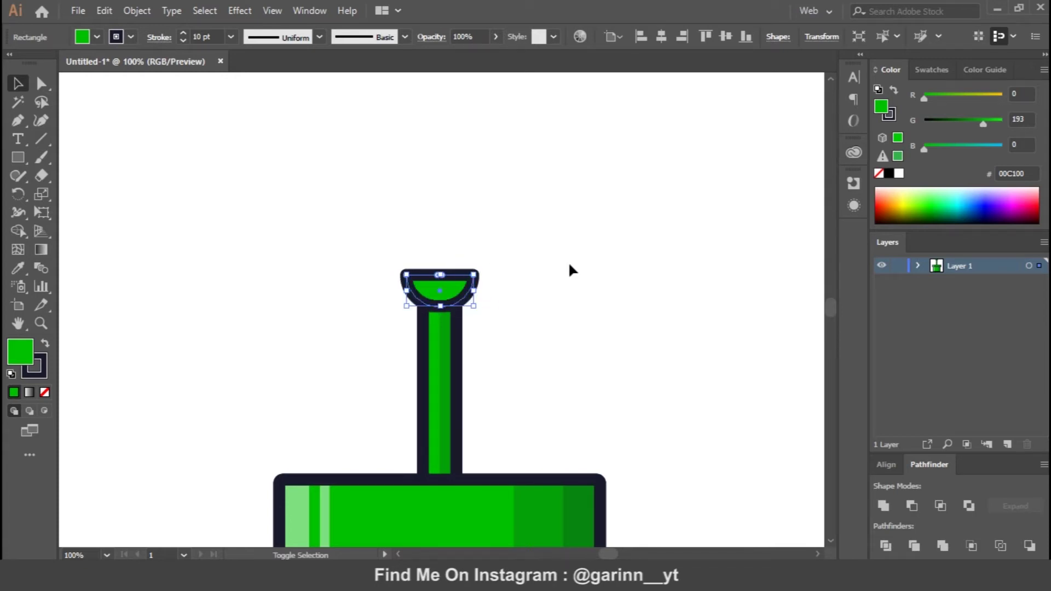
pyautogui.click(548, 285)
pyautogui.rightClick(446, 302)
pyautogui.click(730, 230)
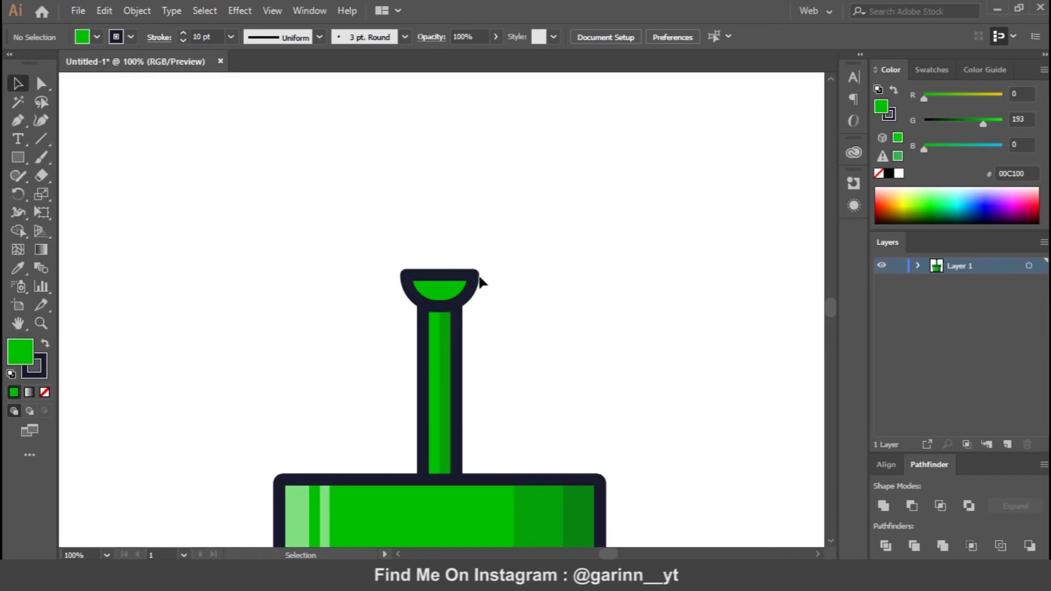
# Nudge the bowl shape slightly down so it overlaps the top of the stem
pyautogui.click(456, 302)
pyautogui.press('Down')
pyautogui.press('Down')
pyautogui.press('Down')
pyautogui.press('Down')
pyautogui.click(536, 285)
# Offset a copy of the bowl up and left and subtract it from another copy, leaving a crescent on its lower right side
pyautogui.click(449, 302)
pyautogui.hotkey('ctrl', 'c')
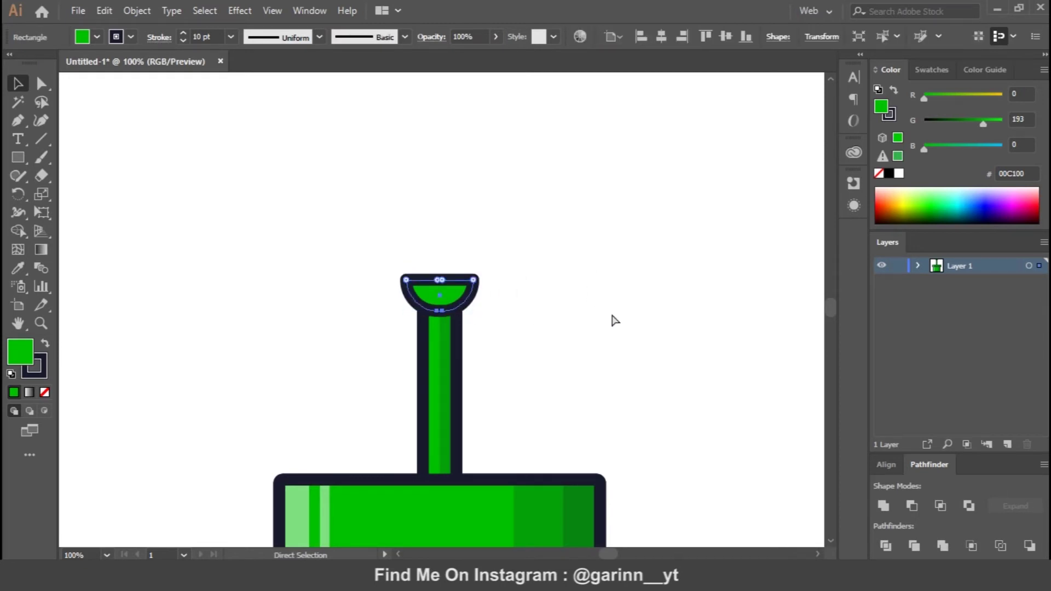
pyautogui.moveTo(440, 302); pyautogui.dragTo(416, 291)
pyautogui.click(518, 312)
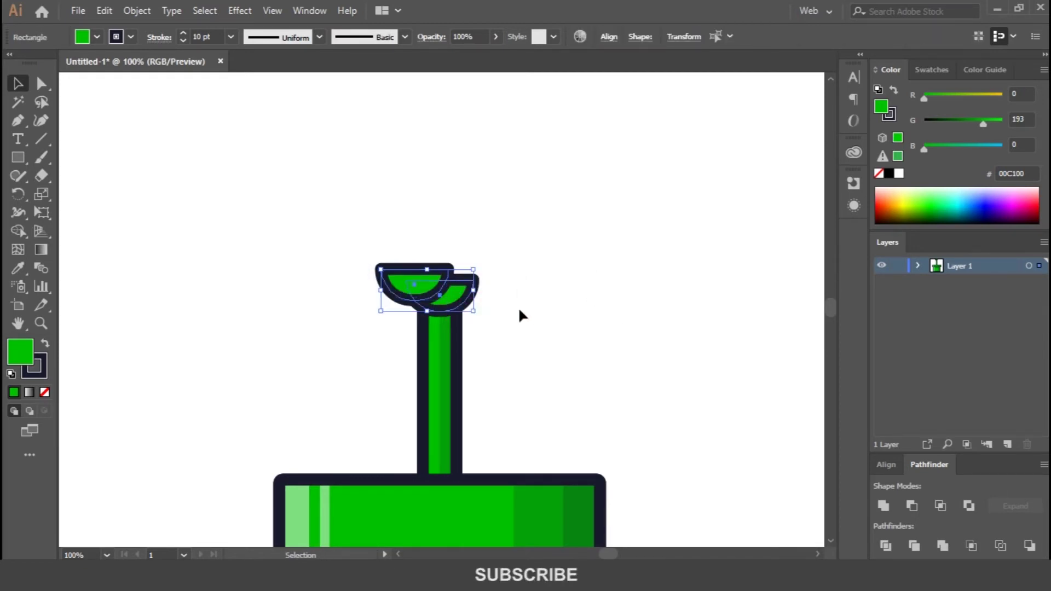
pyautogui.click(469, 294)
pyautogui.keyDown('shift'); pyautogui.click(393, 290); pyautogui.keyUp('shift')
pyautogui.click(912, 506)
pyautogui.click(551, 340)
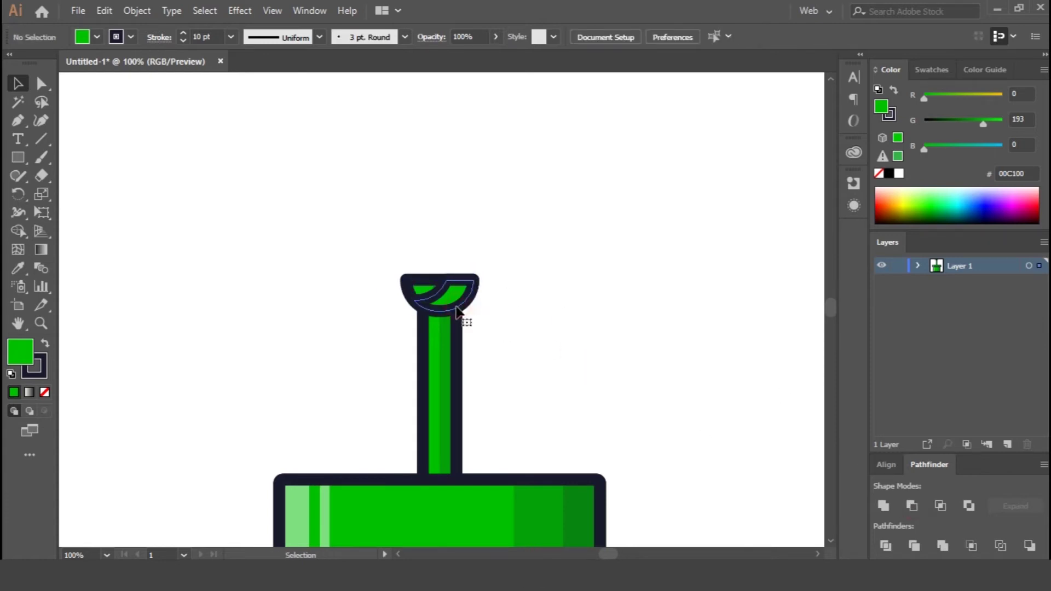
# Sample the stem's translucent dark shadow onto the crescent in the bowl
pyautogui.click(457, 308)
pyautogui.press('i')
pyautogui.click(446, 339)
pyautogui.press('v')
pyautogui.click(551, 313)
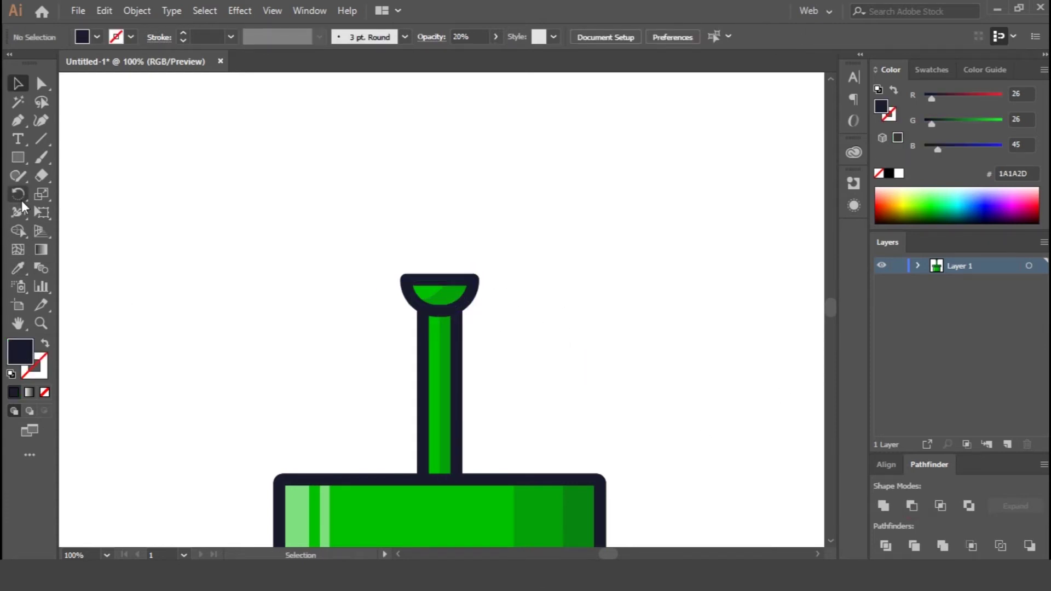
# Draw a tall triangle to the right of the stem with the Pen tool and give it the stem's green fill and dark outline
pyautogui.click(21, 120)
pyautogui.click(581, 403)
pyautogui.click(542, 345)
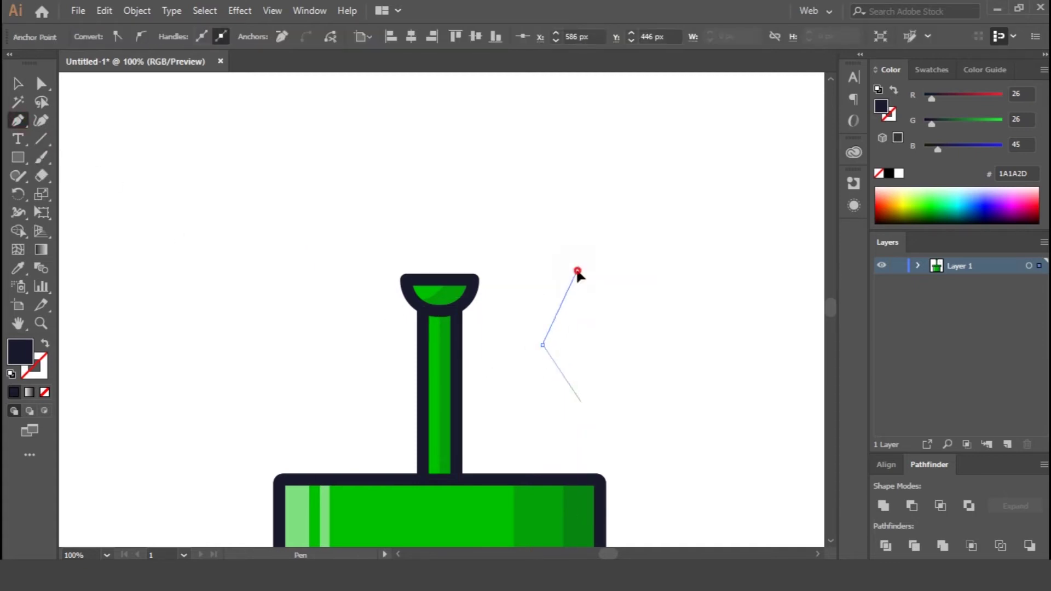
pyautogui.click(578, 271)
pyautogui.moveTo(576, 271); pyautogui.dragTo(581, 270)
pyautogui.press('i')
pyautogui.click(441, 353)
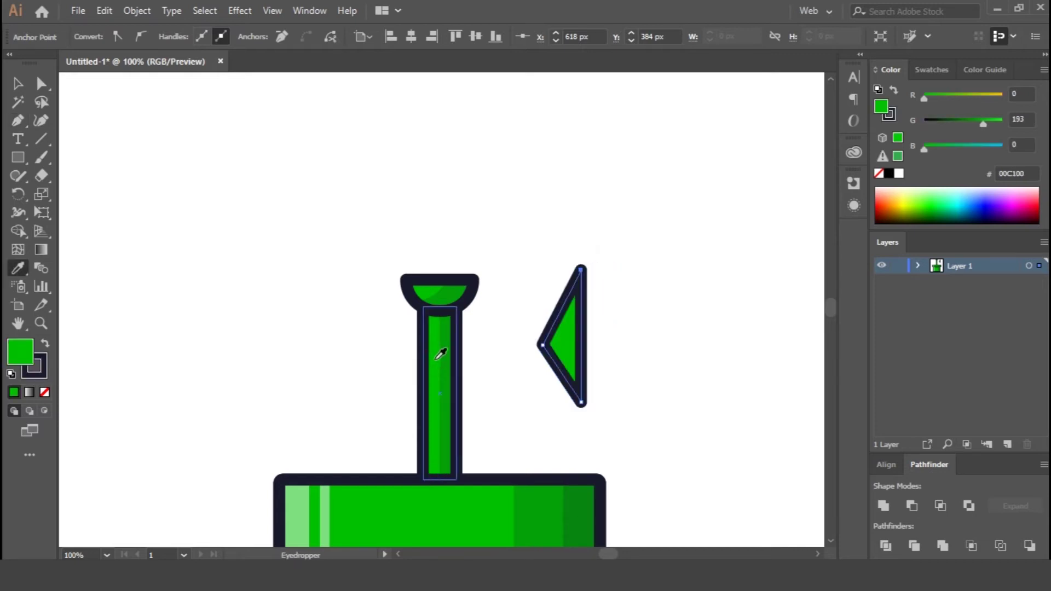
pyautogui.press('v')
# Round the triangle's left corner into a smooth curve to form a half leaf
pyautogui.click(550, 345)
pyautogui.press('a')
pyautogui.click(543, 344)
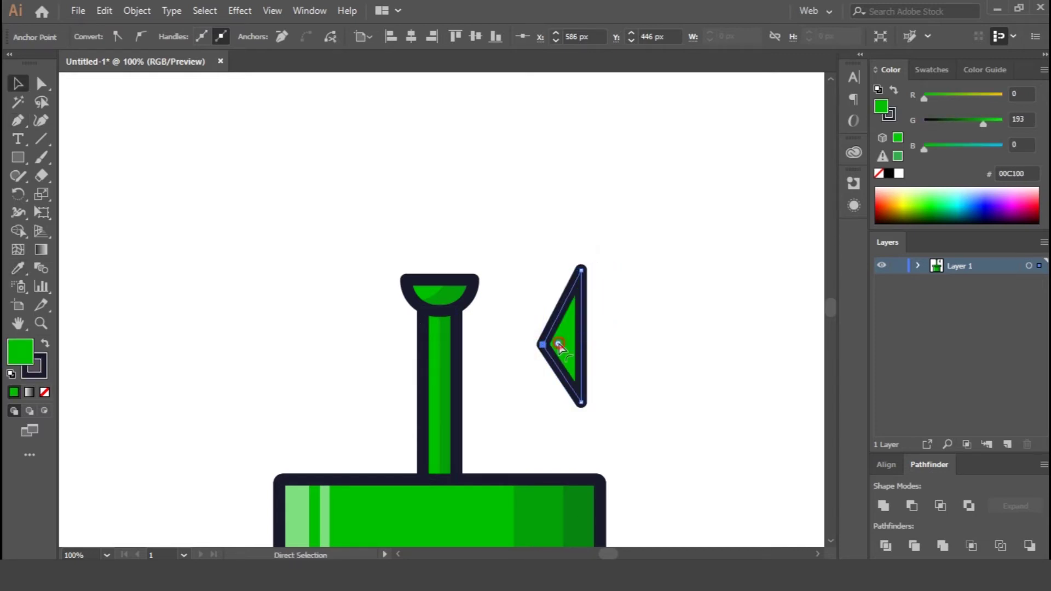
pyautogui.moveTo(559, 345); pyautogui.dragTo(613, 363)
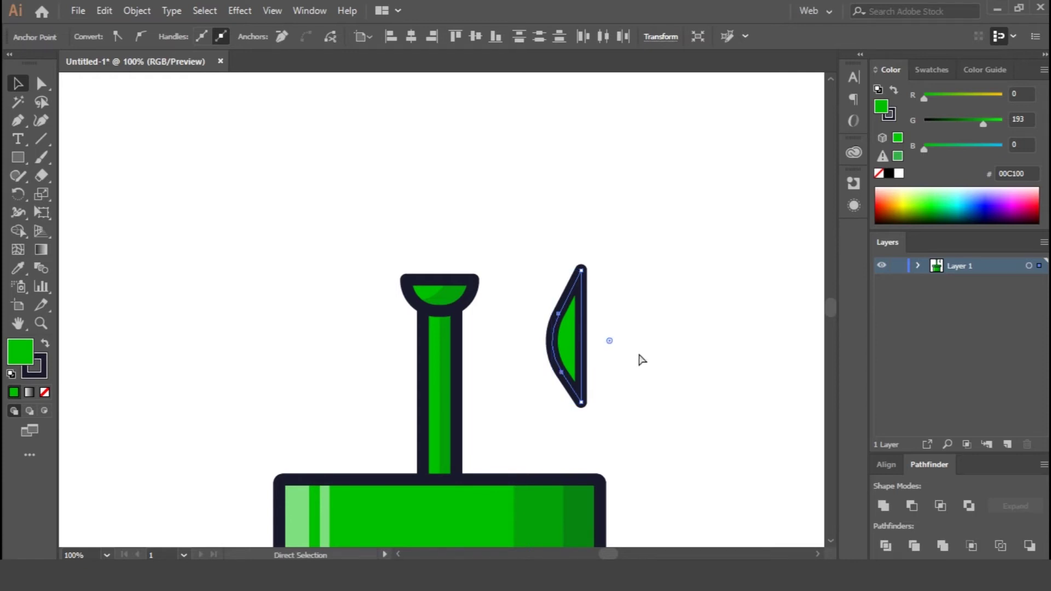
pyautogui.press('v')
pyautogui.click(636, 357)
# Duplicate the half leaf in place, mirror the copy and move it right until both straight edges meet
pyautogui.click(582, 356)
pyautogui.click(626, 372)
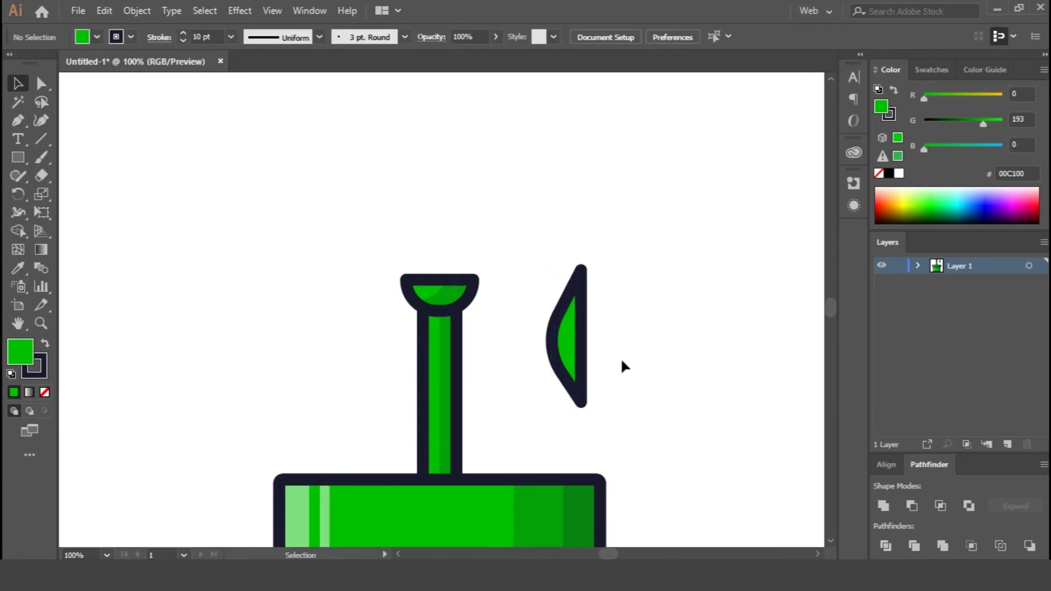
pyautogui.moveTo(599, 347); pyautogui.dragTo(602, 351)
pyautogui.press('a')
pyautogui.rightClick(568, 345)
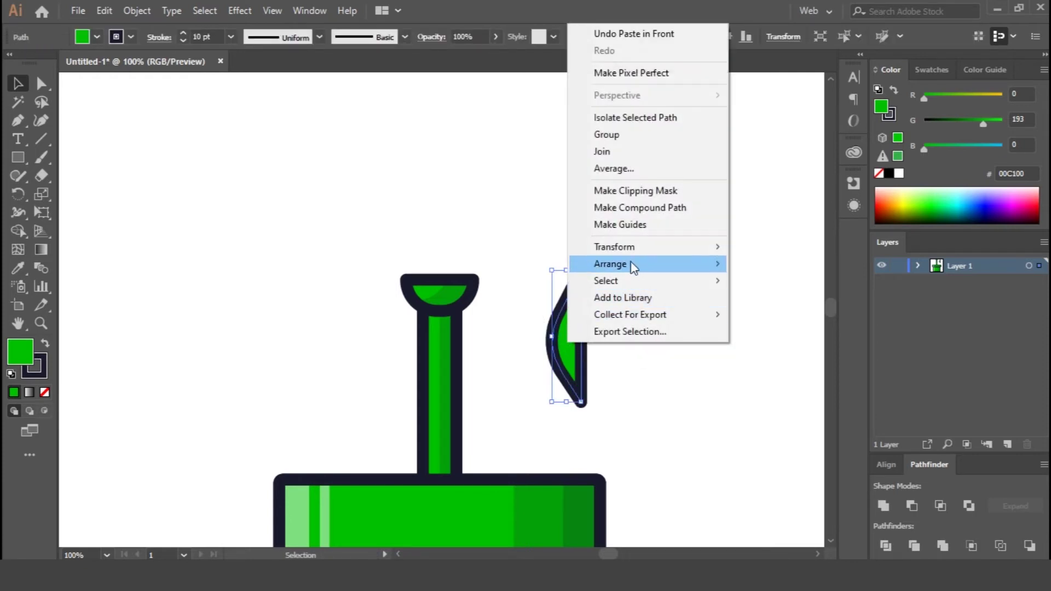
pyautogui.moveTo(630, 246)
pyautogui.click(739, 303)
pyautogui.click(533, 387)
pyautogui.moveTo(568, 343); pyautogui.dragTo(596, 343)
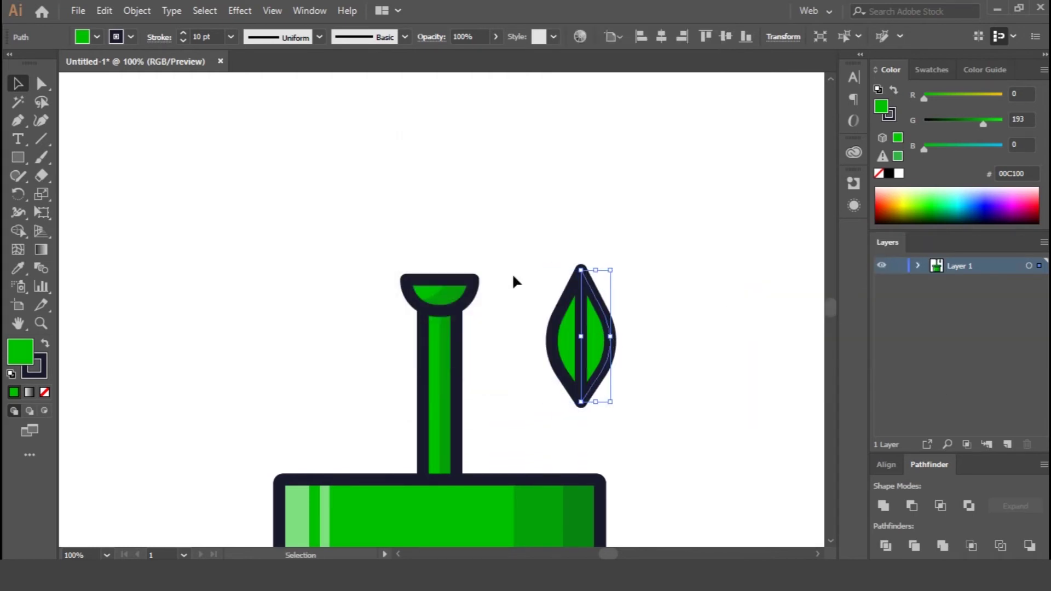
# Unite the two halves into one leaf, then rotate and place it against the stem's right side
pyautogui.click(883, 500)
pyautogui.moveTo(612, 282); pyautogui.dragTo(680, 354)
pyautogui.moveTo(597, 334); pyautogui.dragTo(533, 416)
pyautogui.click(670, 378)
pyautogui.click(629, 371)
# Offset a copy of the leaf up and left and subtract it from another copy, leaving a strip along the leaf's lower edge
pyautogui.click(550, 411)
pyautogui.moveTo(512, 406); pyautogui.dragTo(495, 385)
pyautogui.click(630, 403)
pyautogui.click(554, 420)
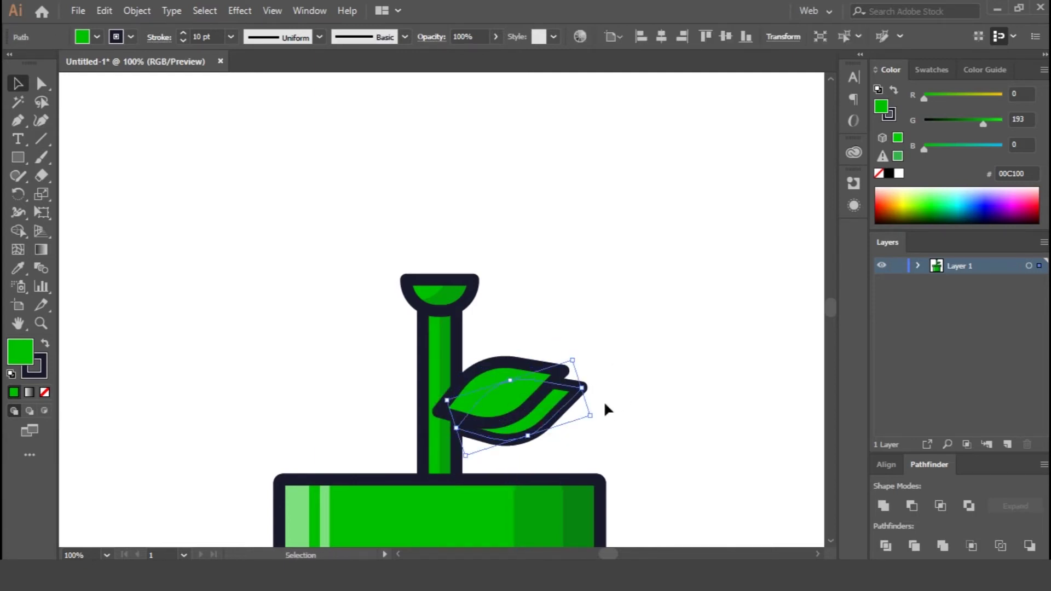
pyautogui.keyDown('shift'); pyautogui.click(499, 374); pyautogui.keyUp('shift')
pyautogui.click(908, 506)
pyautogui.click(659, 430)
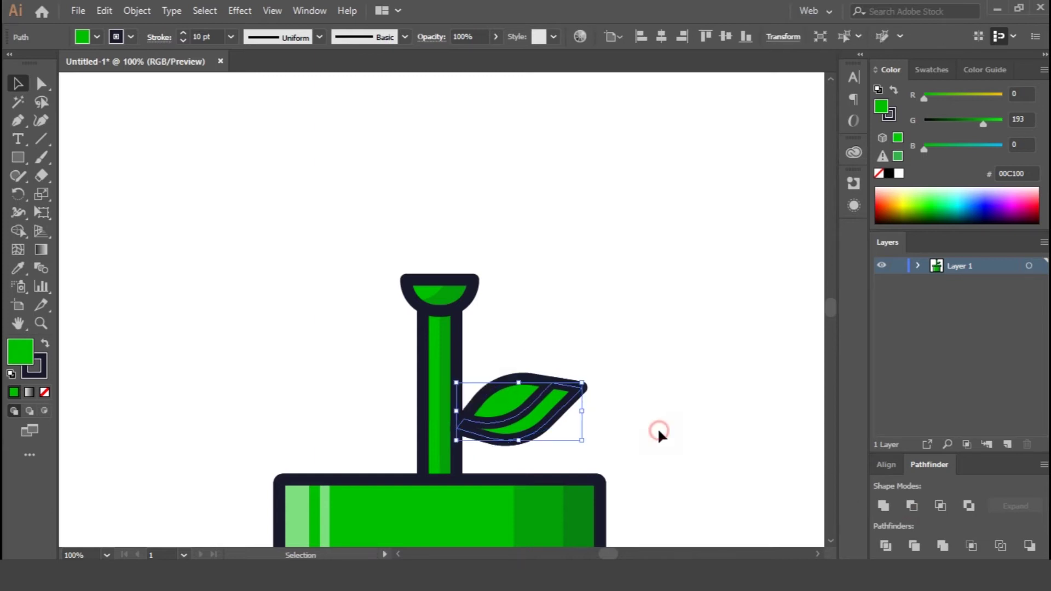
# Sample the stem's translucent dark shadow onto the strip along the leaf's lower edge
pyautogui.click(543, 422)
pyautogui.press('i')
pyautogui.click(449, 371)
pyautogui.press('v')
pyautogui.click(625, 350)
pyautogui.click(513, 400)
pyautogui.click(619, 329)
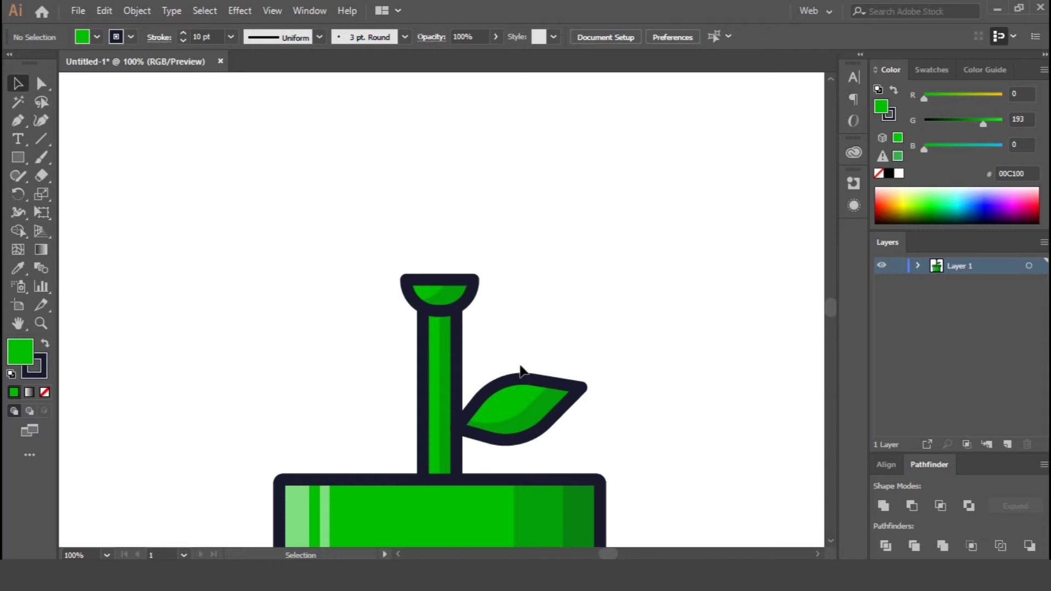
# Mirror a copy of the shaded leaf and place it against the stem's left side
pyautogui.moveTo(504, 341); pyautogui.dragTo(570, 434)
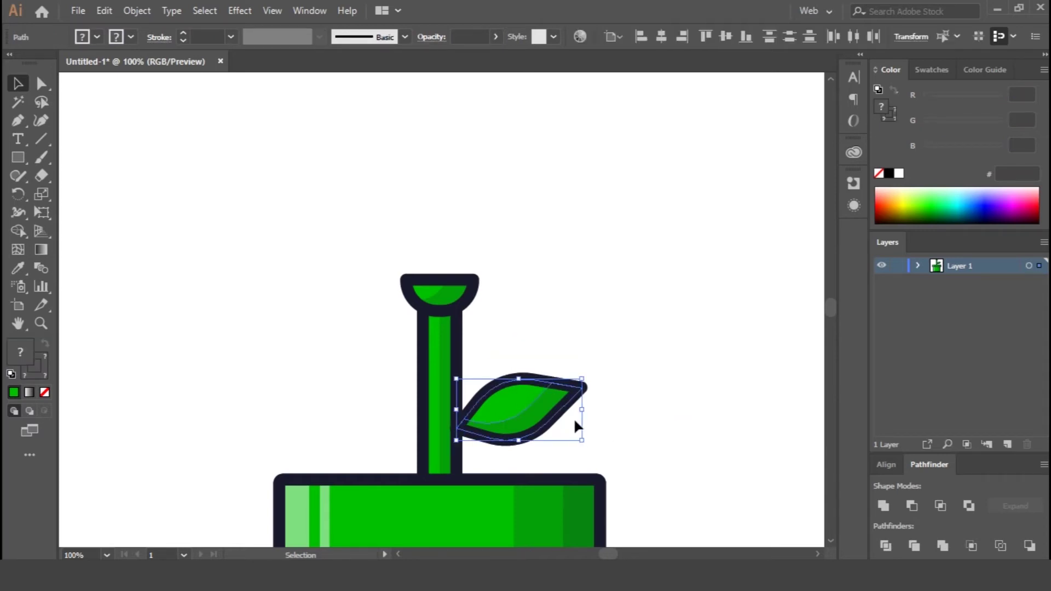
pyautogui.rightClick(530, 408)
pyautogui.moveTo(613, 313)
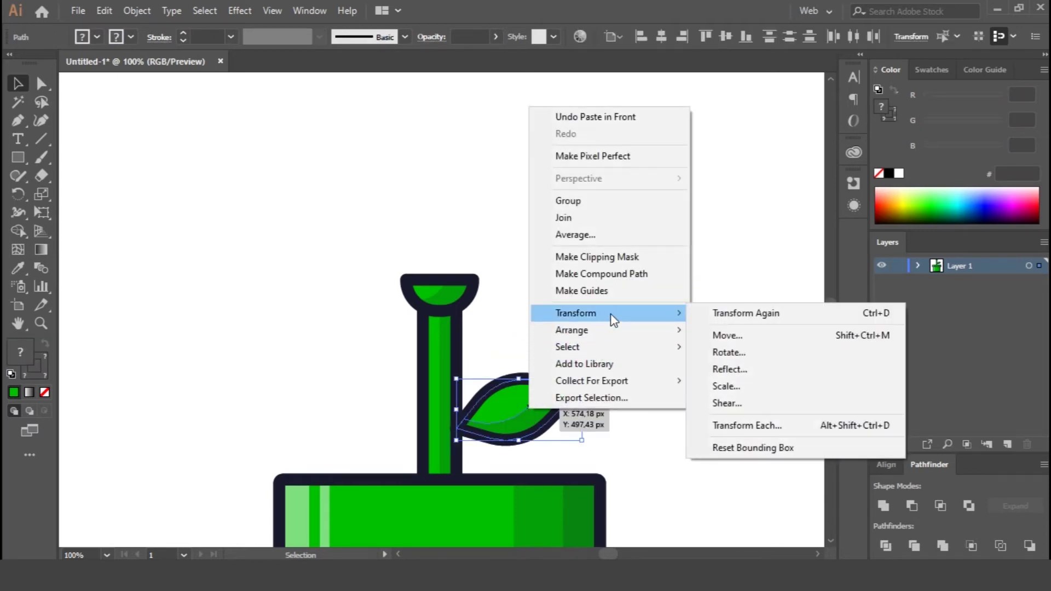
pyautogui.click(751, 371)
pyautogui.click(536, 385)
pyautogui.moveTo(555, 419); pyautogui.dragTo(368, 418)
pyautogui.moveTo(363, 408)
pyautogui.mouseDown()
pyautogui.moveTo(404, 419)
pyautogui.moveTo(362, 418)
pyautogui.mouseUp()
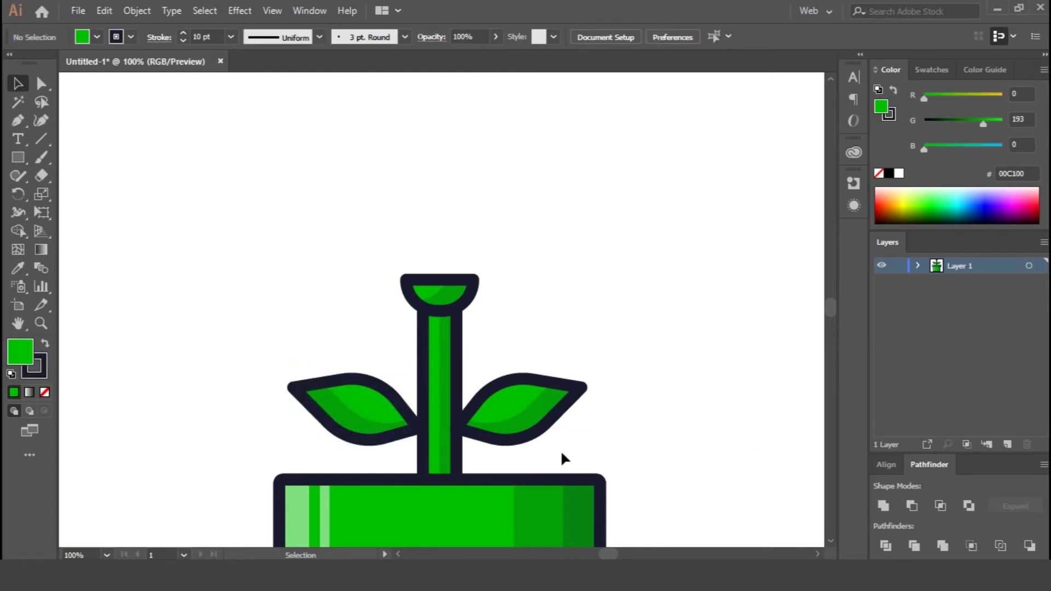
# Shift the left leaf slightly right so it sits closer against the stem
pyautogui.hotkey('ctrl', '-')
pyautogui.hotkey('ctrl', '-')
pyautogui.hotkey('ctrl', '+')
pyautogui.hotkey('ctrl', '+')
pyautogui.hotkey('ctrl', '+')
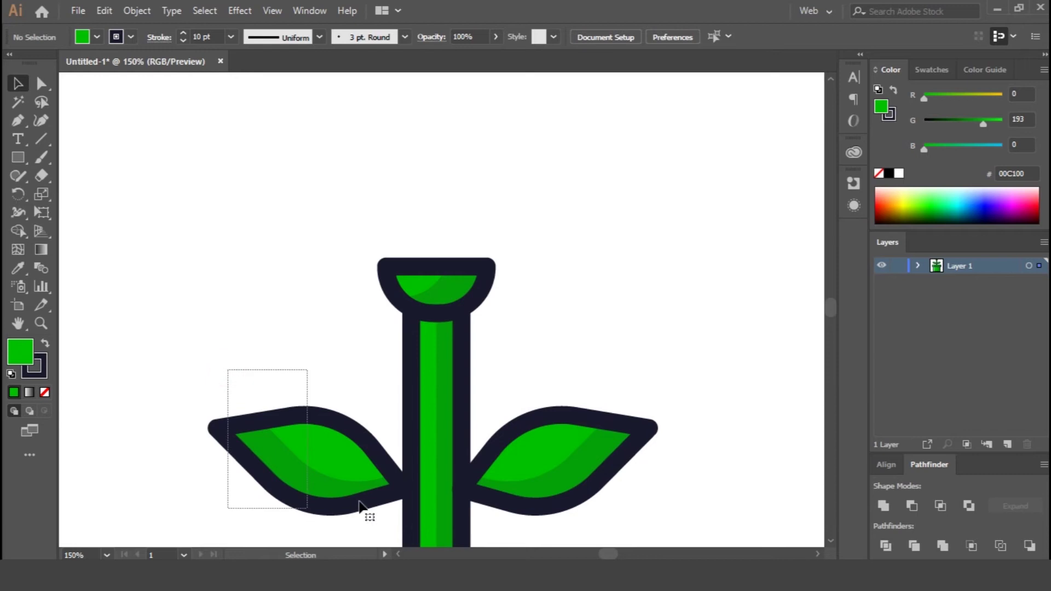
pyautogui.moveTo(352, 501); pyautogui.dragTo(353, 502)
pyautogui.moveTo(325, 459); pyautogui.dragTo(328, 460)
pyautogui.click(705, 339)
# Draw a large white circle with the dark outline above the stem's bowl-shaped top and centre it horizontally on the artboard
pyautogui.hotkey('ctrl', '-')
pyautogui.moveTo(619, 263); pyautogui.dragTo(597, 356)
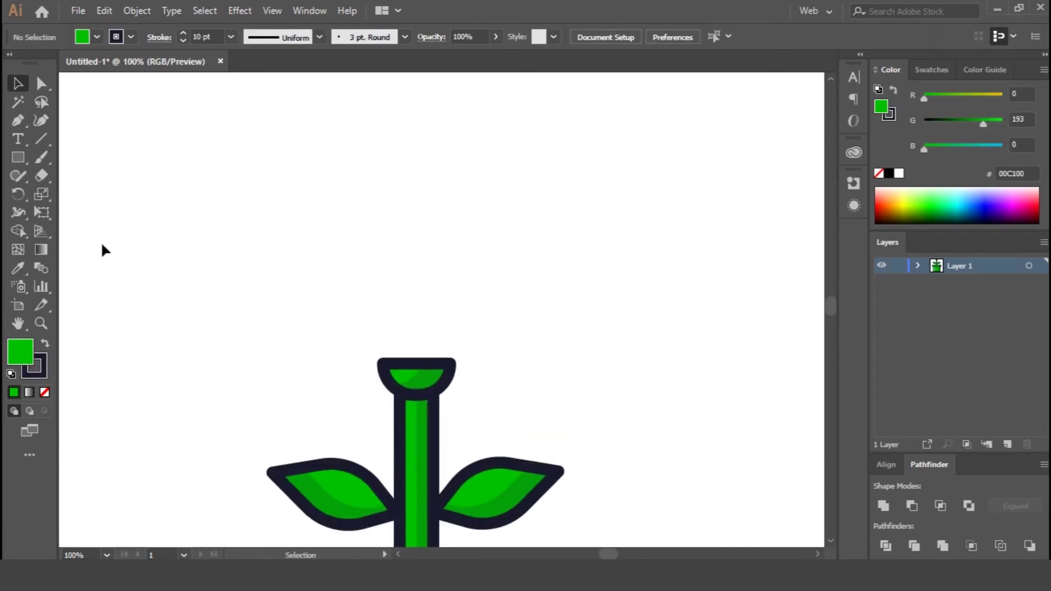
pyautogui.moveTo(25, 157); pyautogui.dragTo(180, 211)
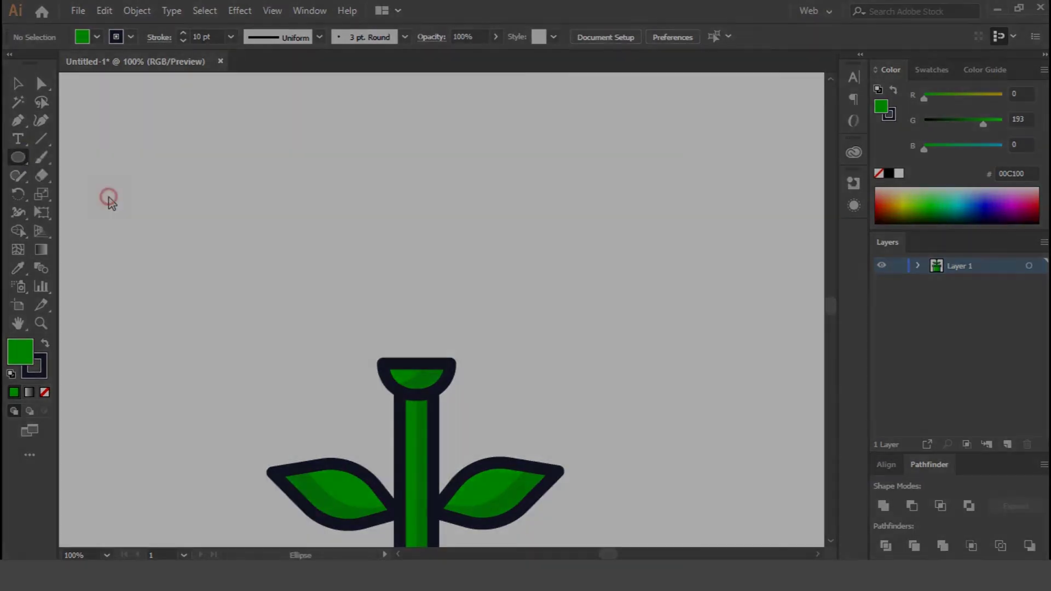
pyautogui.moveTo(19, 161); pyautogui.dragTo(85, 195)
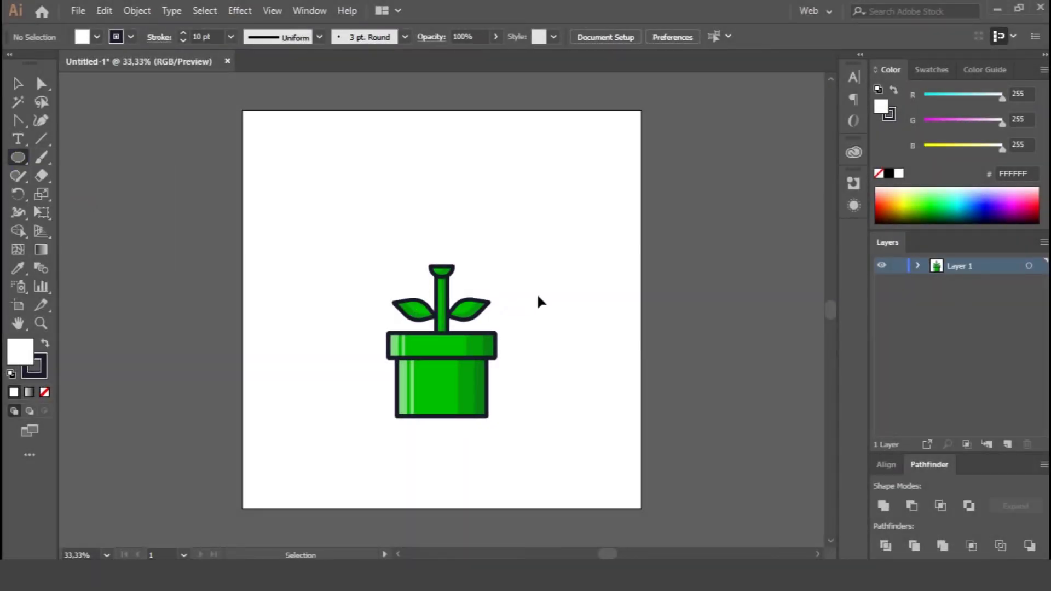
pyautogui.hotkey('ctrl', '+')
pyautogui.hotkey('ctrl', '+')
pyautogui.hotkey('ctrl', '+')
pyautogui.moveTo(566, 222); pyautogui.dragTo(556, 382)
pyautogui.hotkey('ctrl', '-')
pyautogui.moveTo(326, 134)
pyautogui.mouseDown()
pyautogui.moveTo(603, 317)
pyautogui.moveTo(609, 334)
pyautogui.mouseUp()
pyautogui.moveTo(470, 274); pyautogui.dragTo(433, 224)
pyautogui.click(663, 40)
# Shrink the circle slightly and nudge it vertically until it rests on the stem's bowl-shaped top
pyautogui.press('Up')
pyautogui.press('Up')
pyautogui.press('Up')
pyautogui.press('Up')
pyautogui.press('Up')
pyautogui.press('Up')
pyautogui.press('Up')
pyautogui.press('Up')
pyautogui.press('Up')
pyautogui.press('Up')
pyautogui.press('Up')
pyautogui.press('Up')
pyautogui.press('Up')
pyautogui.press('Up')
pyautogui.press('Up')
pyautogui.press('Up')
pyautogui.press('Up')
pyautogui.press('Up')
pyautogui.press('Up')
pyautogui.press('Up')
pyautogui.hotkey('ctrl', '-')
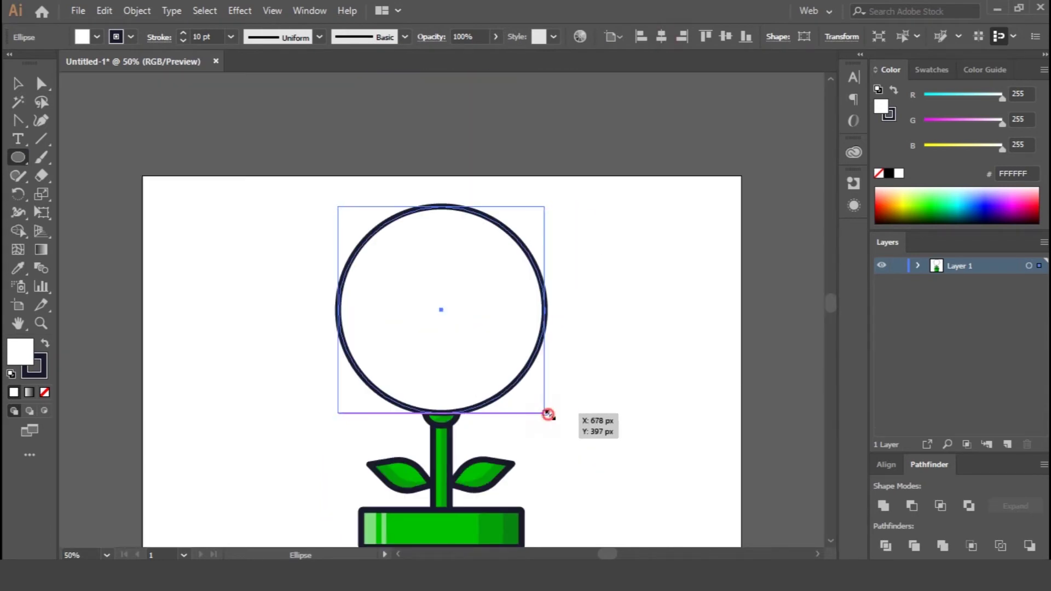
pyautogui.moveTo(546, 414); pyautogui.dragTo(540, 408)
pyautogui.press('Down')
pyautogui.press('Down')
pyautogui.press('Down')
pyautogui.press('Down')
pyautogui.press('Down')
pyautogui.press('Down')
pyautogui.press('Down')
pyautogui.press('Down')
pyautogui.press('Down')
pyautogui.press('Down')
# Fill the circle with red E71F36
pyautogui.click(1035, 199)
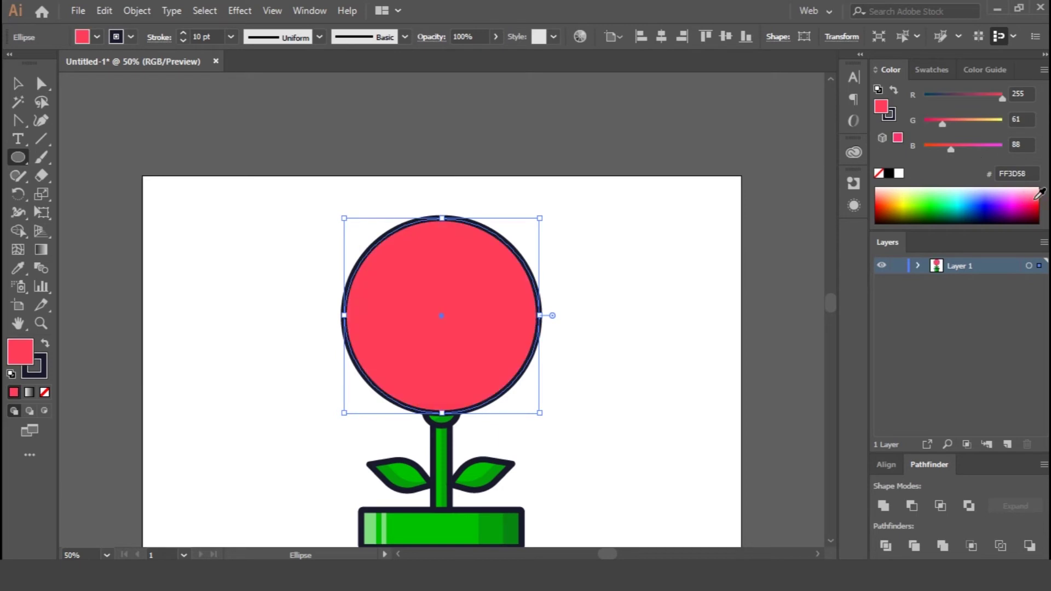
pyautogui.moveTo(943, 125)
pyautogui.mouseDown()
pyautogui.moveTo(933, 121)
pyautogui.moveTo(942, 143)
pyautogui.mouseUp()
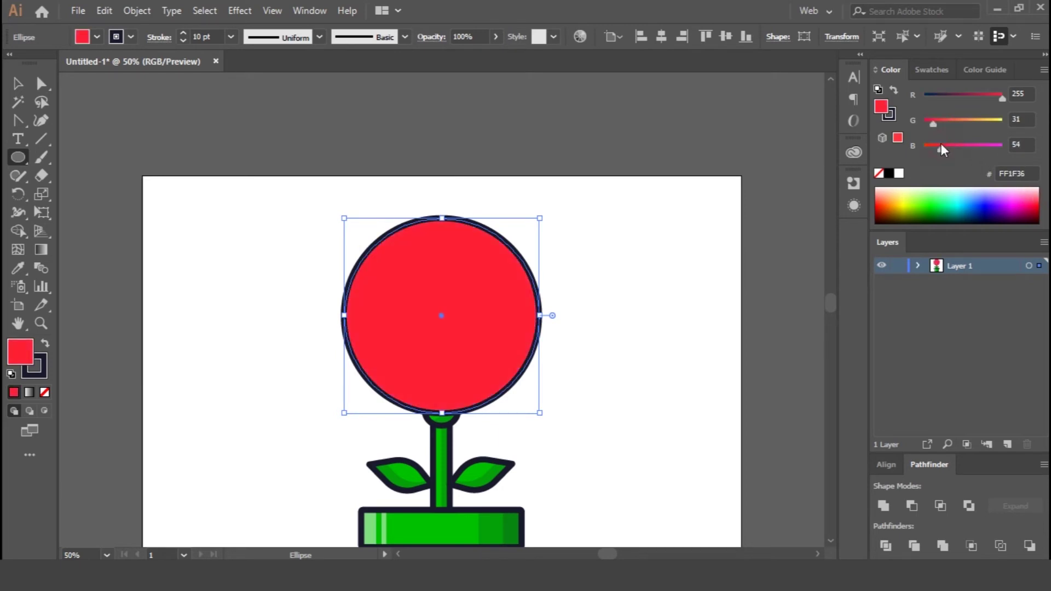
pyautogui.moveTo(1003, 97); pyautogui.dragTo(995, 97)
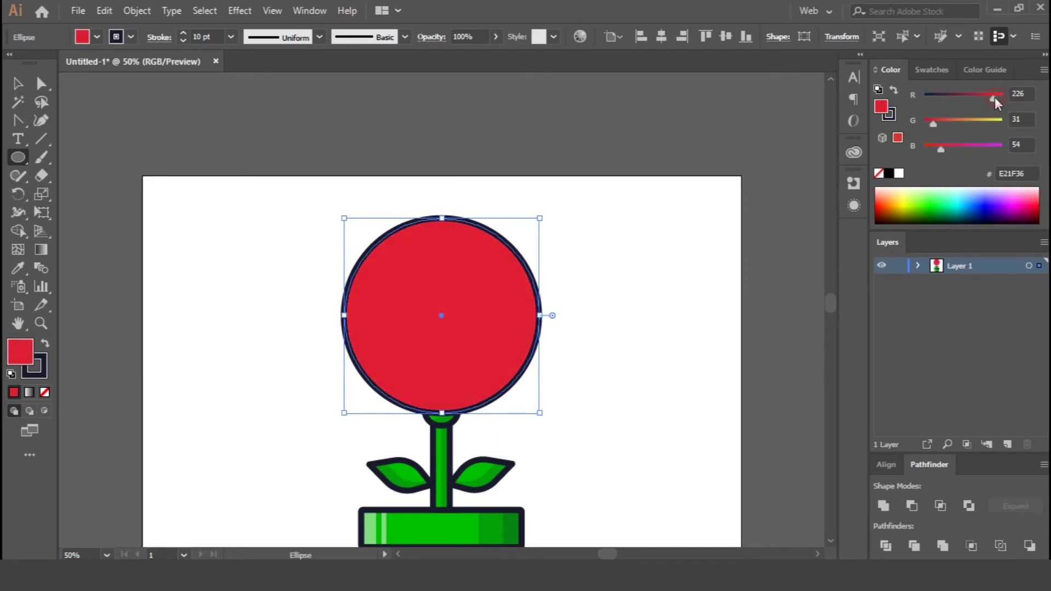
# Draw a tall narrow red bar beside the circle, tapered toward its base and curved along its upper edge
pyautogui.hotkey('ctrl', '+')
pyautogui.moveTo(22, 163); pyautogui.dragTo(89, 160)
pyautogui.moveTo(203, 213)
pyautogui.mouseDown()
pyautogui.moveTo(248, 248)
pyautogui.moveTo(251, 376)
pyautogui.moveTo(248, 391)
pyautogui.moveTo(224, 391)
pyautogui.mouseUp()
pyautogui.hotkey('shift', 'c')
pyautogui.moveTo(226, 213); pyautogui.dragTo(225, 203)
# Round the bar's wide end, tilt the bar diagonally and place it from the circle's upper-left edge to its centre
pyautogui.press('v')
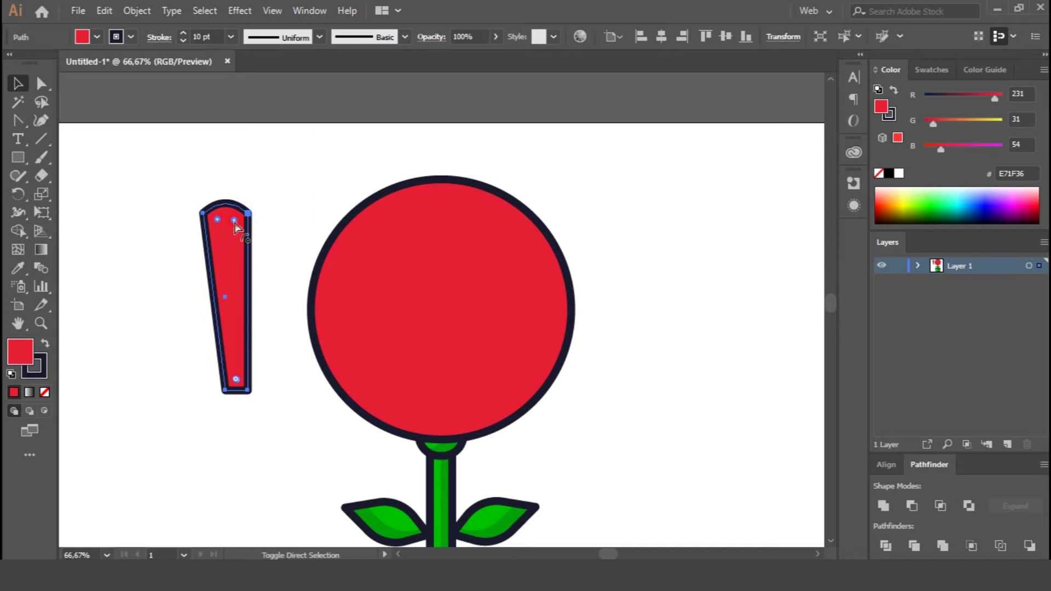
pyautogui.moveTo(253, 198); pyautogui.dragTo(175, 211)
pyautogui.hotkey('ctrl', 'z')
pyautogui.moveTo(242, 298); pyautogui.dragTo(376, 265)
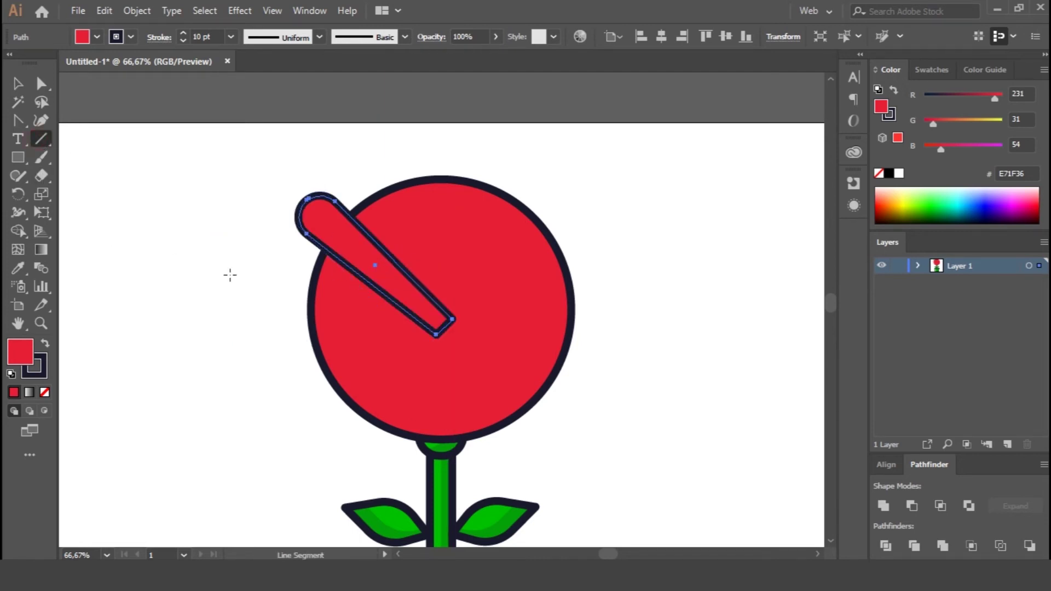
# Draw a vertical line through the circle's centre and shift the bar so its narrow end crosses the line
pyautogui.moveTo(441, 422); pyautogui.dragTo(441, 141)
pyautogui.press('v')
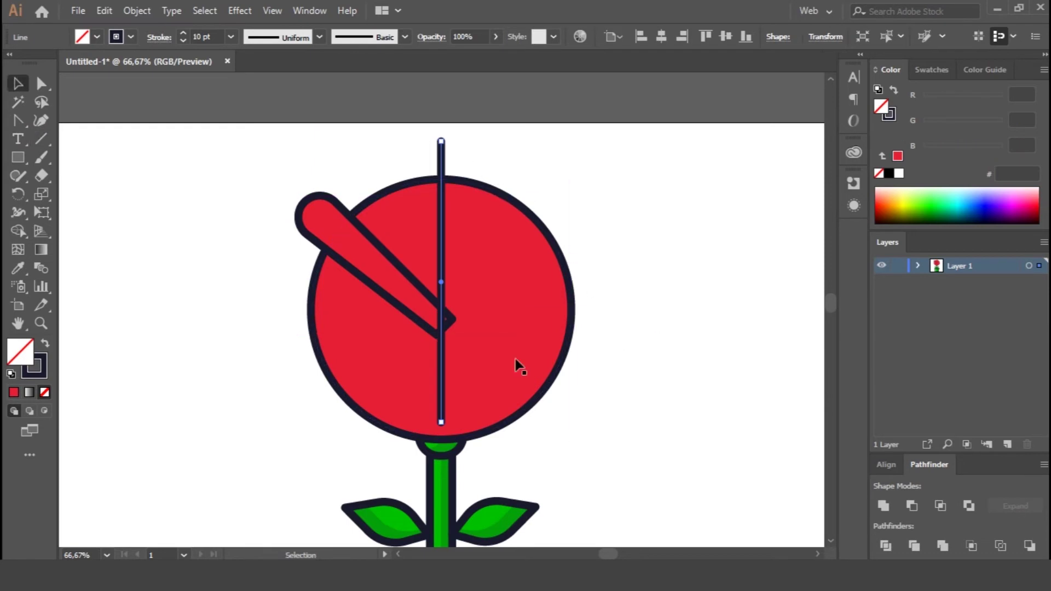
pyautogui.click(426, 327)
pyautogui.moveTo(375, 268); pyautogui.dragTo(386, 282)
# Trim the bar's narrow end along the vertical line with Shape Builder and delete the line
pyautogui.keyDown('shift'); pyautogui.click(443, 298); pyautogui.keyUp('shift')
pyautogui.hotkey('shift', 'm')
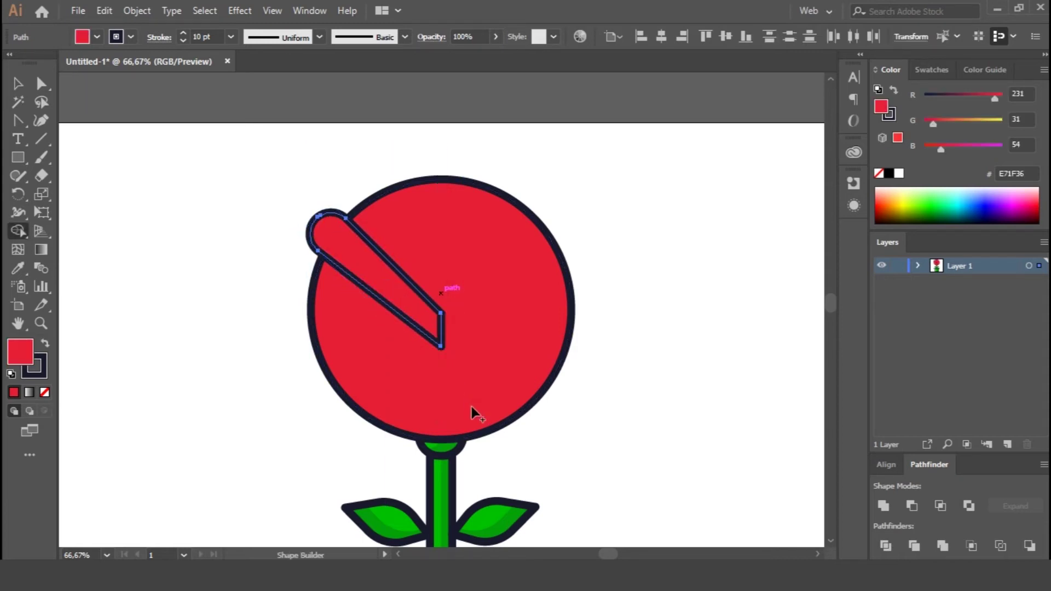
pyautogui.press('v')
pyautogui.click(674, 282)
pyautogui.click(442, 331)
pyautogui.press('Delete')
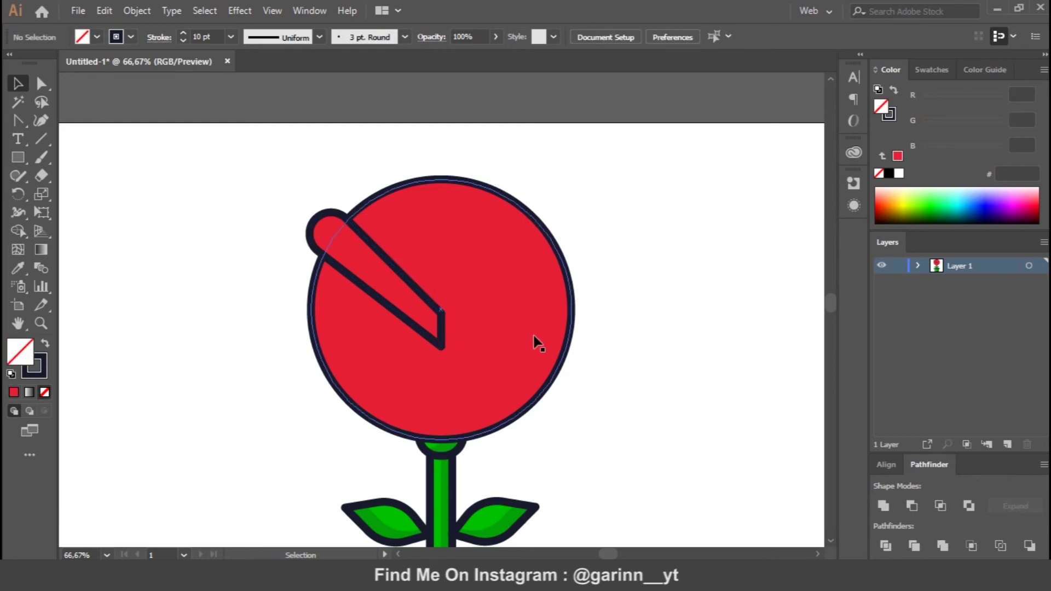
# Fill the diagonal bar with white
pyautogui.click(438, 337)
pyautogui.click(927, 70)
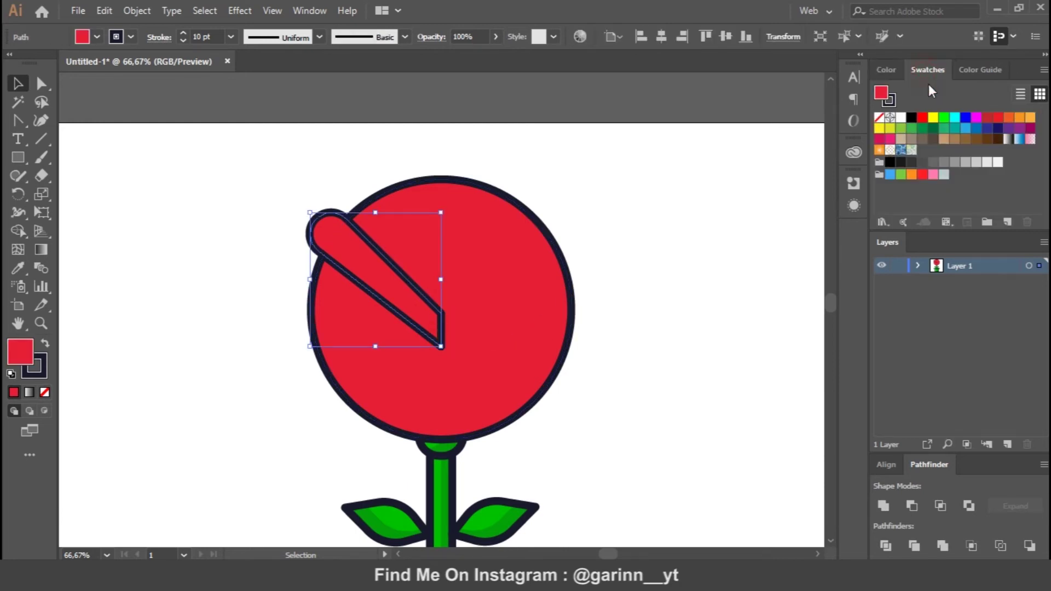
pyautogui.click(901, 117)
# Reflect a copy of the white bar across the vertical axis and place it so both bars meet at the circle's centre
pyautogui.click(389, 269)
pyautogui.rightClick(366, 241)
pyautogui.moveTo(432, 466)
pyautogui.click(583, 403)
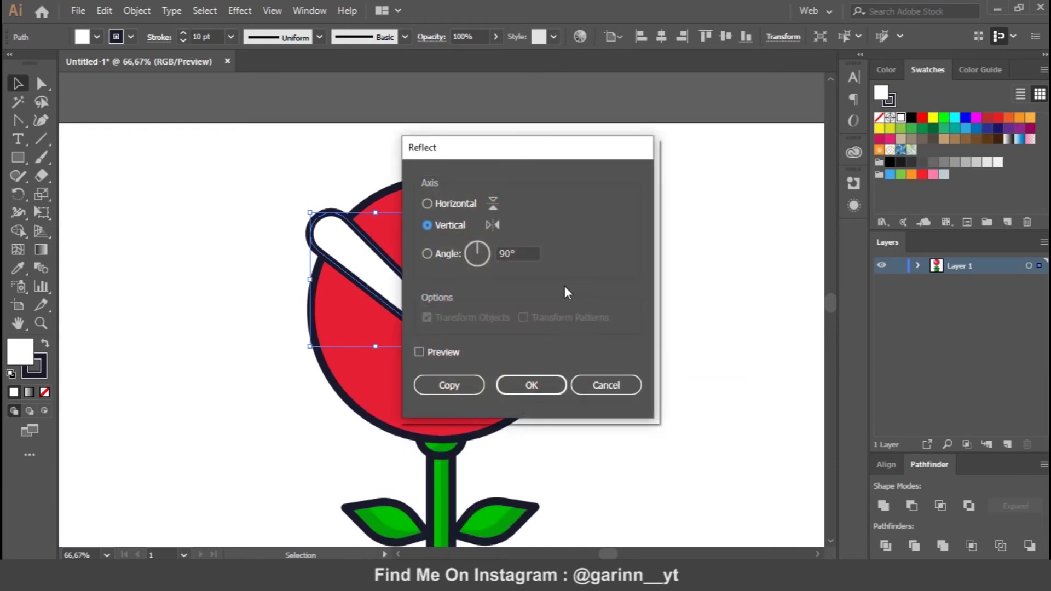
pyautogui.click(539, 386)
pyautogui.moveTo(375, 277); pyautogui.dragTo(507, 275)
# Unite the two white bars into a single V shape
pyautogui.keyDown('shift'); pyautogui.click(435, 319); pyautogui.keyUp('shift')
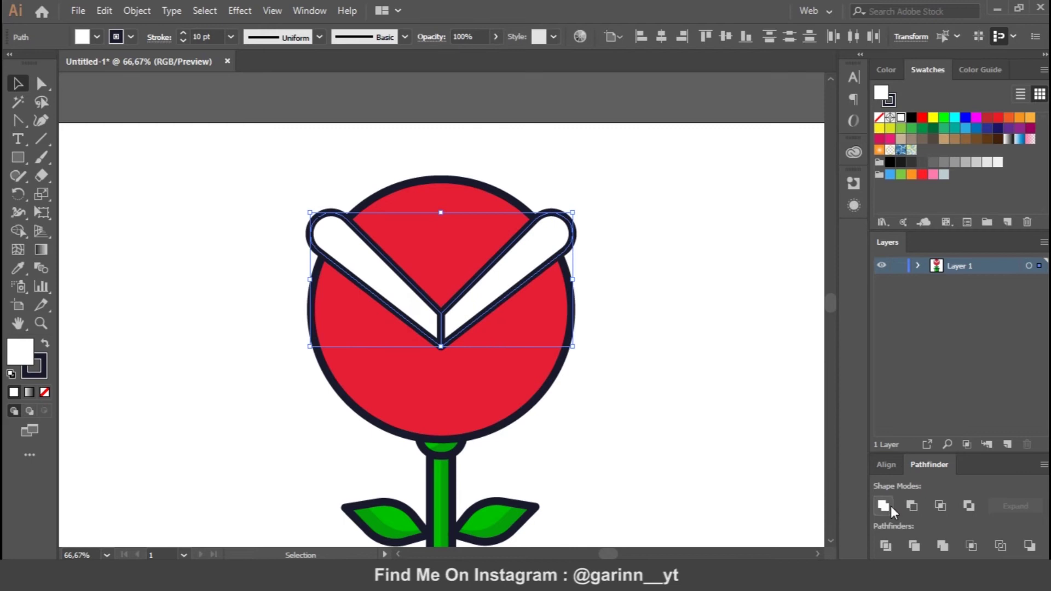
pyautogui.click(890, 506)
pyautogui.click(690, 336)
# Remove the red circle's part above the white V with Shape Builder and merge the V's divided ends
pyautogui.moveTo(607, 335); pyautogui.dragTo(606, 334)
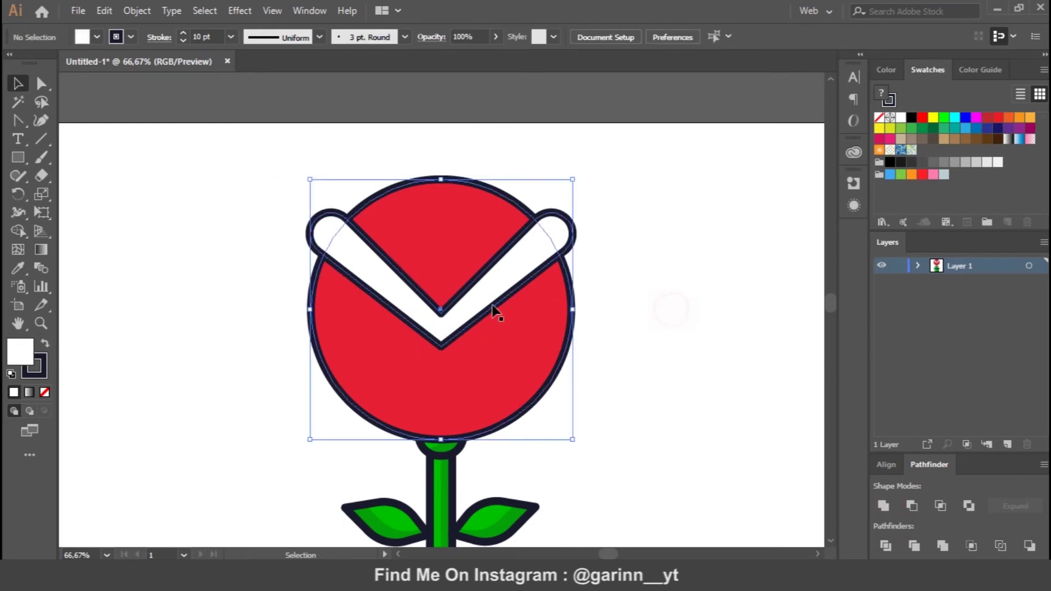
pyautogui.keyDown('shift'); pyautogui.click(481, 237); pyautogui.keyUp('shift')
pyautogui.hotkey('shift', 'm')
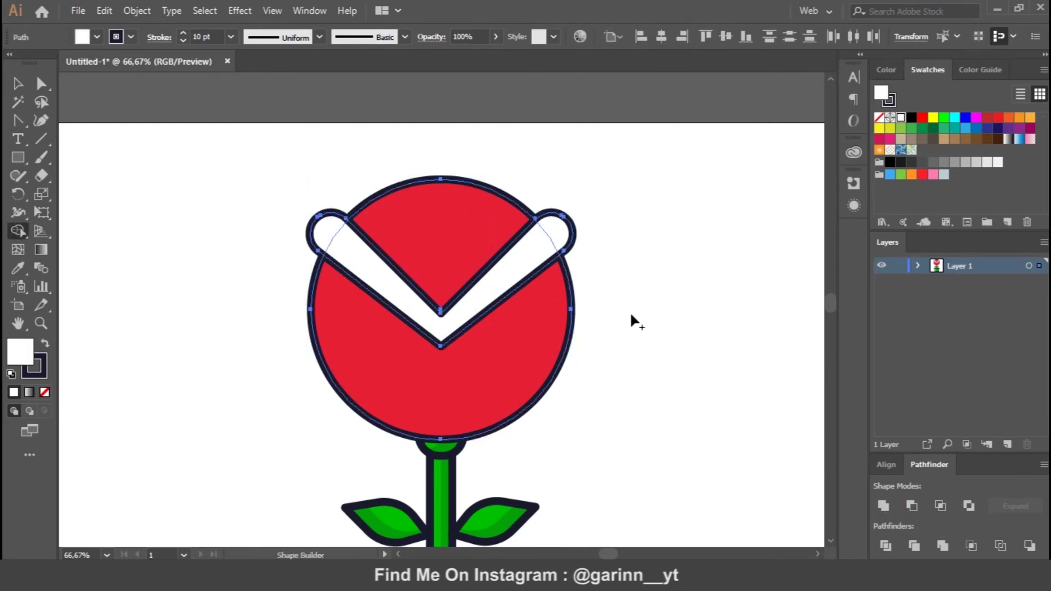
pyautogui.keyDown('alt'); pyautogui.click(424, 237); pyautogui.keyUp('alt')
pyautogui.moveTo(323, 230); pyautogui.dragTo(361, 258)
pyautogui.moveTo(528, 252); pyautogui.dragTo(560, 236)
pyautogui.press('v')
pyautogui.click(635, 295)
# Round the inner and outer corners at the middle of the white V
pyautogui.press('a')
pyautogui.click(451, 343)
pyautogui.moveTo(440, 299); pyautogui.dragTo(441, 287)
# Try to round the corner of the red head's notch beneath the white V
pyautogui.click(451, 364)
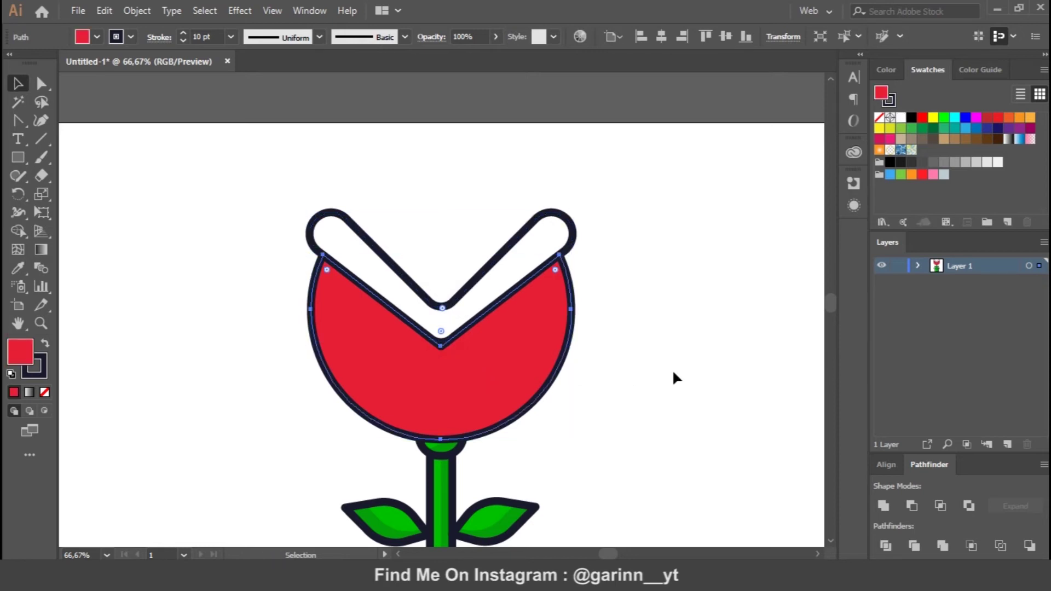
pyautogui.press('a')
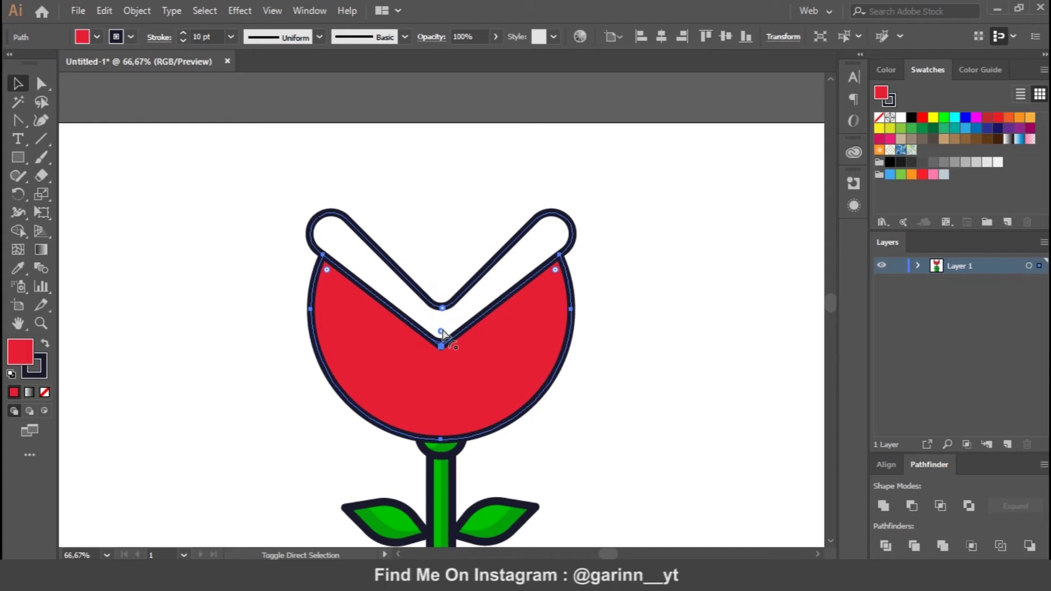
pyautogui.press('v')
pyautogui.press('a')
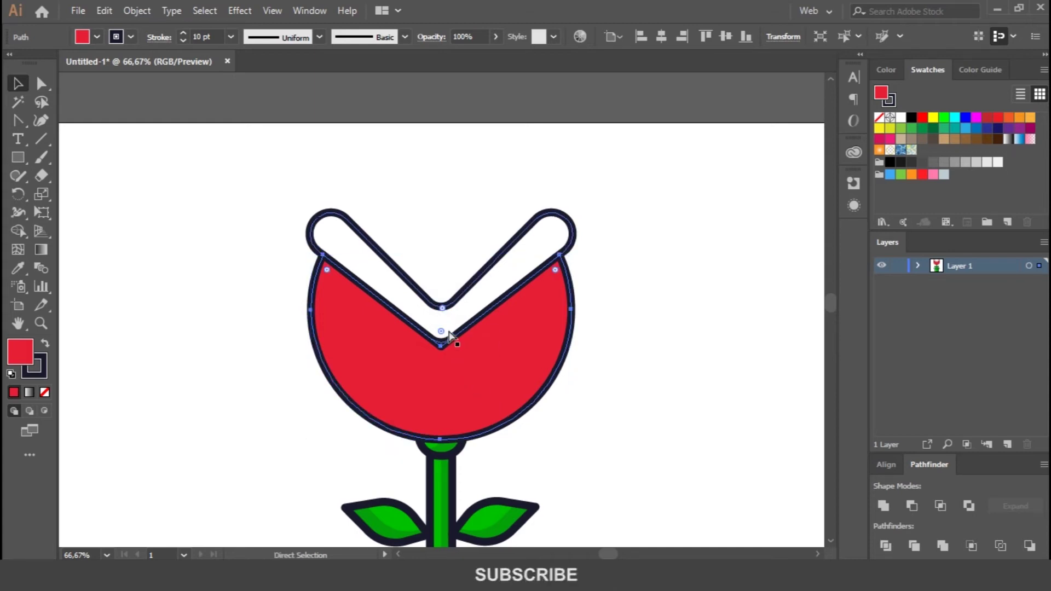
pyautogui.moveTo(441, 331); pyautogui.dragTo(443, 278)
pyautogui.press('v')
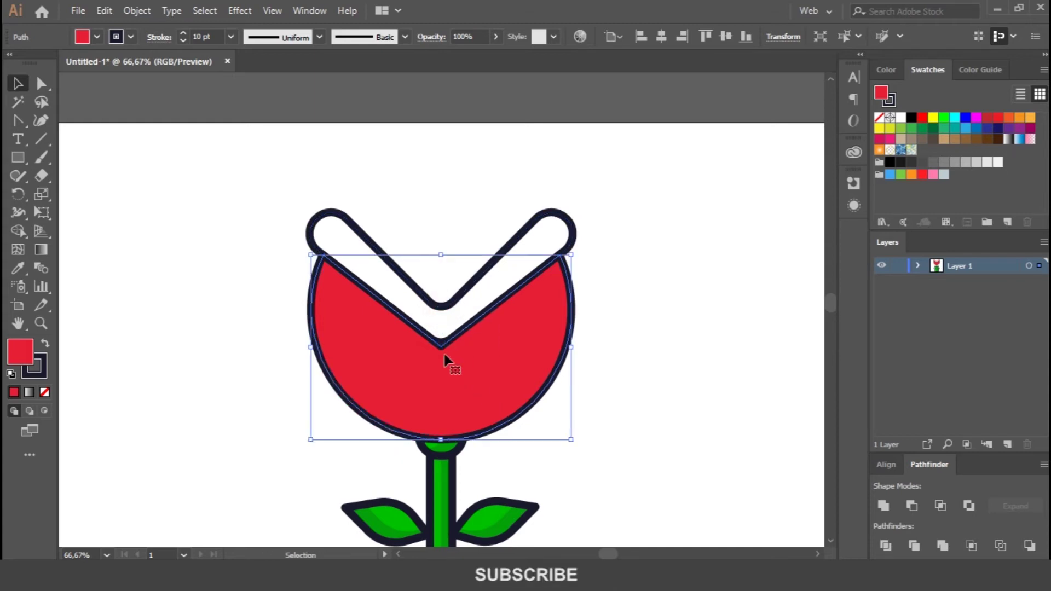
pyautogui.hotkey('ctrl', 'shift', 'a')
# Move the white V up to expose the red head's notch, round the notch's corner, and put the V back in place
pyautogui.moveTo(451, 315); pyautogui.dragTo(452, 284)
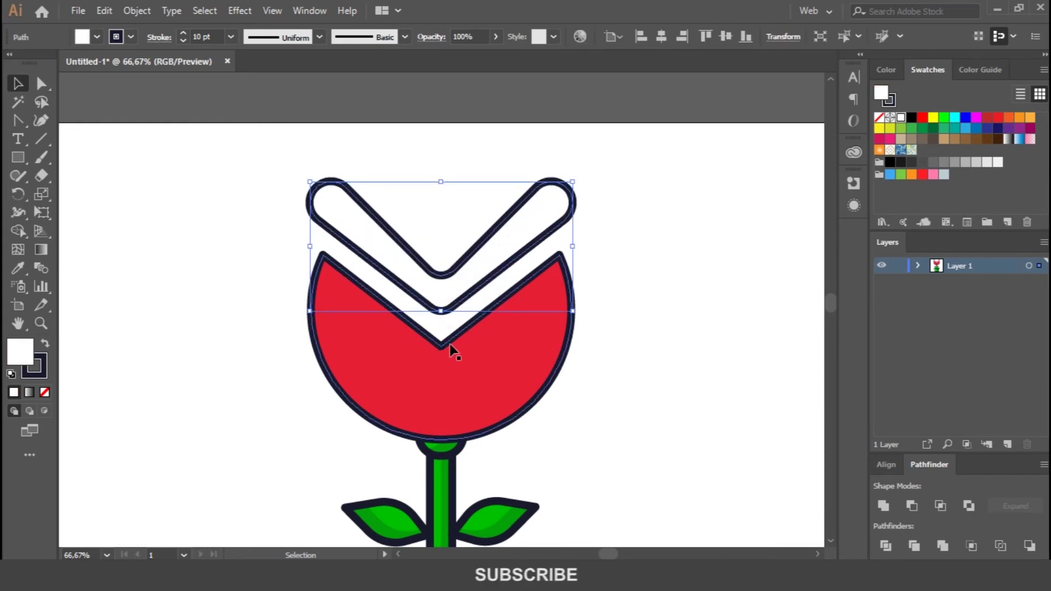
pyautogui.press('a')
pyautogui.click(450, 356)
pyautogui.moveTo(443, 335); pyautogui.dragTo(443, 327)
pyautogui.press('v')
pyautogui.click(648, 323)
pyautogui.click(442, 296)
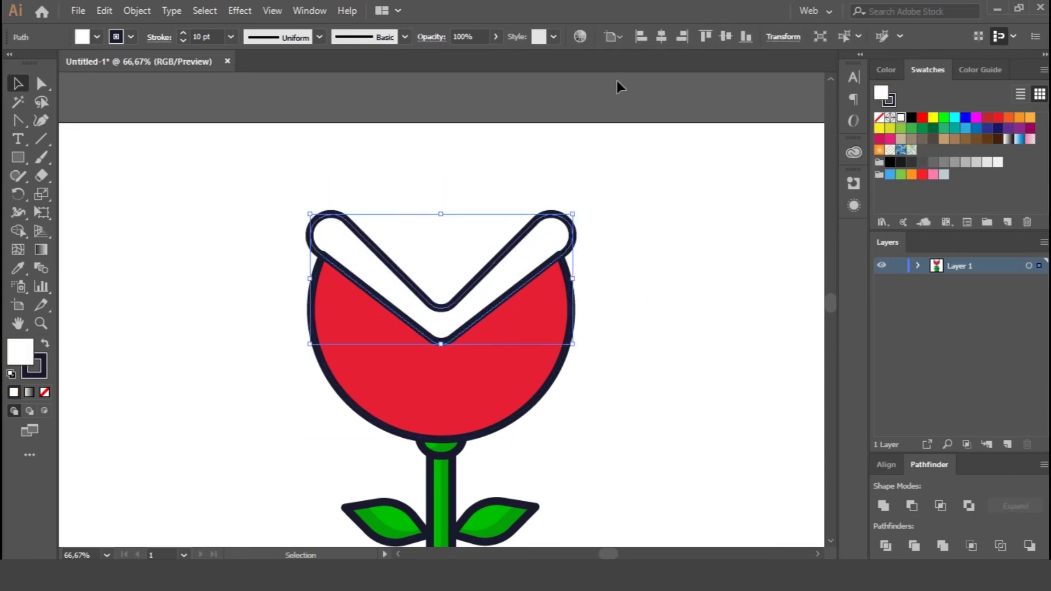
pyautogui.click(662, 287)
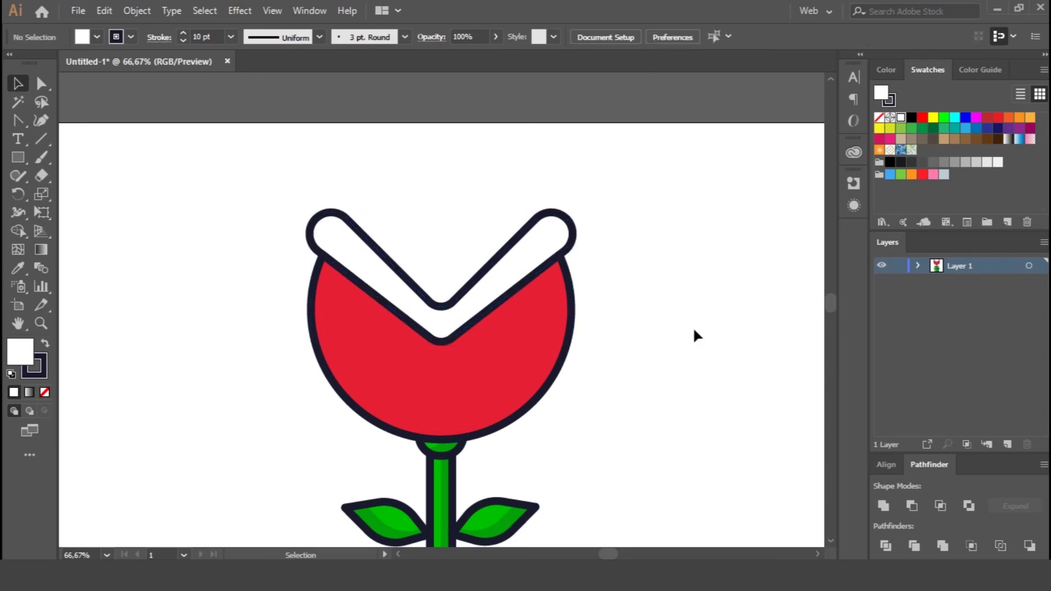
# Draw a small white circle, scale it down and place it as a spot on the right side of the red head
pyautogui.click(500, 359)
pyautogui.moveTo(14, 156); pyautogui.dragTo(114, 191)
pyautogui.moveTo(613, 270); pyautogui.dragTo(681, 337)
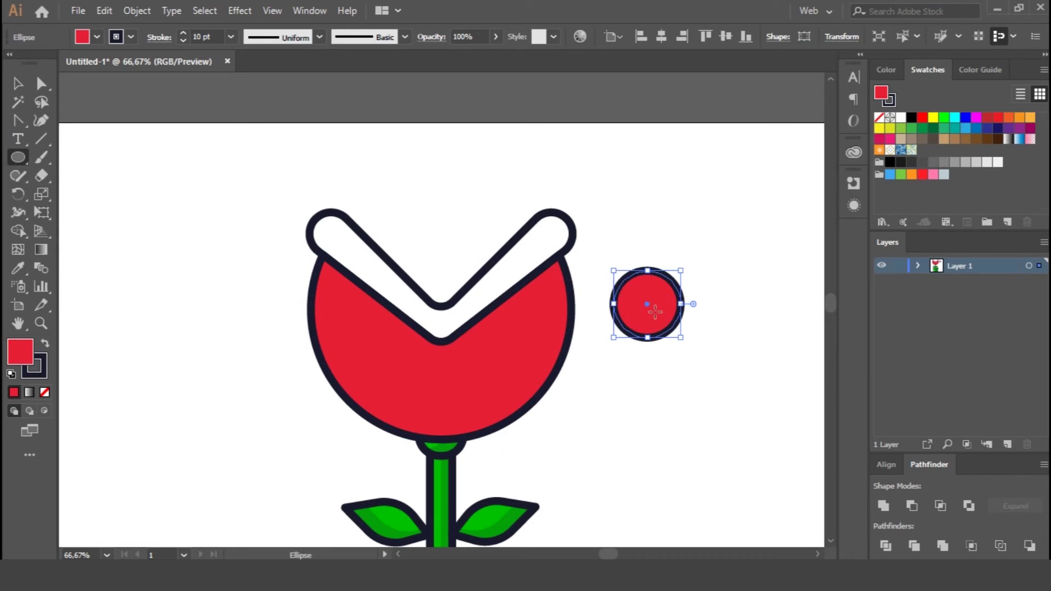
pyautogui.click(900, 117)
pyautogui.press('v')
pyautogui.moveTo(680, 339); pyautogui.dragTo(530, 334)
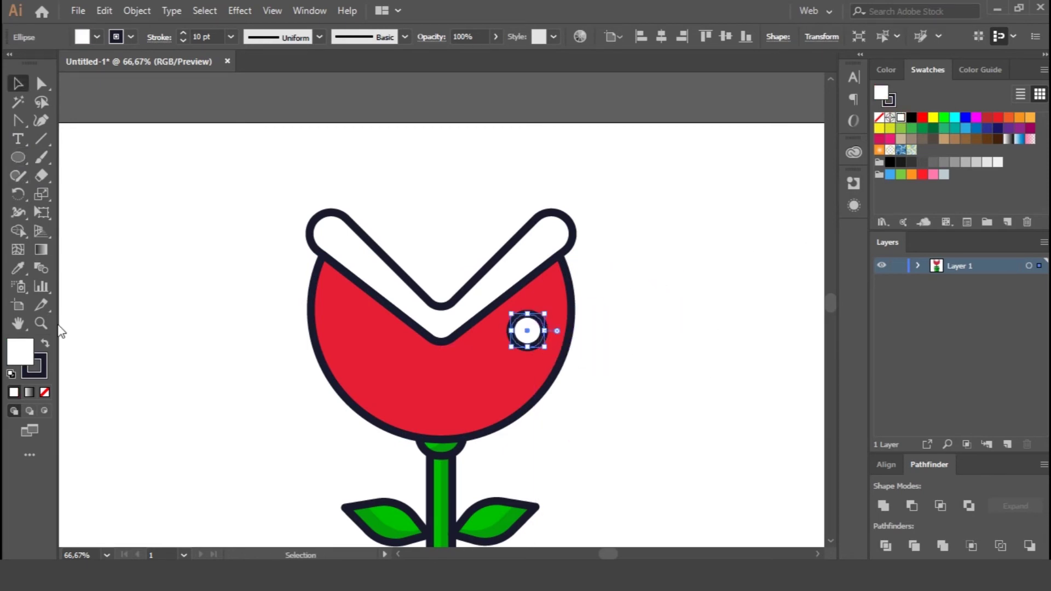
# Remove the outline from the white spot, keeping its fill active
pyautogui.click(41, 374)
pyautogui.click(44, 392)
pyautogui.click(16, 349)
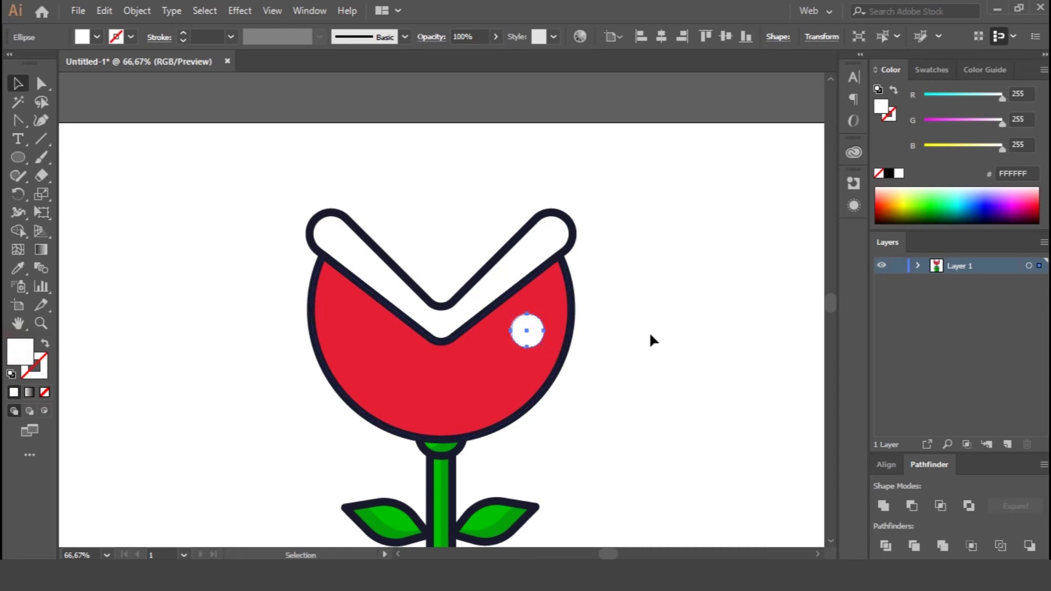
# Duplicate the white spot in different sizes across the red head, with two of the copies overlapping its outer edge
pyautogui.moveTo(518, 335); pyautogui.dragTo(532, 444)
pyautogui.click(527, 331)
pyautogui.moveTo(534, 341); pyautogui.dragTo(357, 354)
pyautogui.moveTo(419, 392); pyautogui.dragTo(537, 329)
# Trim the two white spots that overlap the red head's edge to its outline with Shape Builder
pyautogui.click(504, 416)
pyautogui.keyDown('shift'); pyautogui.click(544, 370); pyautogui.keyUp('shift')
pyautogui.hotkey('shift', 'm')
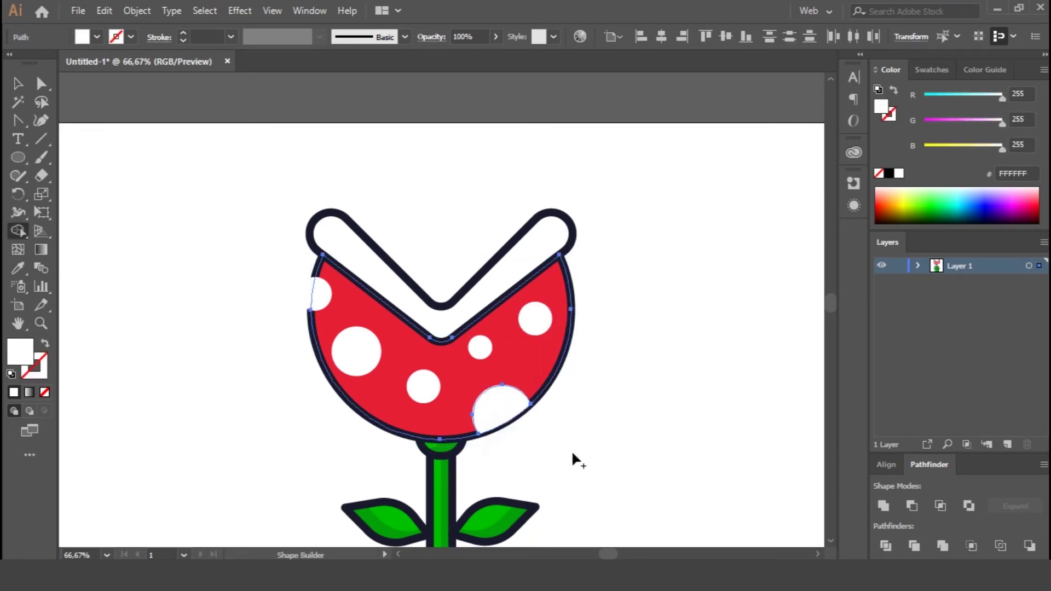
pyautogui.press('v')
pyautogui.keyDown('shift'); pyautogui.click(323, 301); pyautogui.keyUp('shift')
pyautogui.hotkey('shift', 'm')
pyautogui.press('v')
pyautogui.click(675, 323)
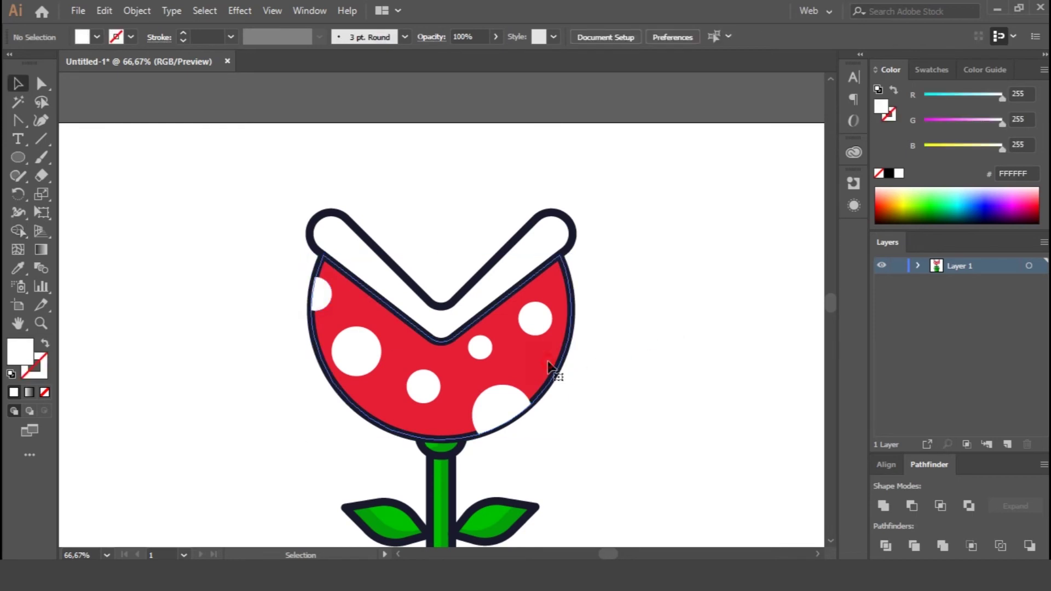
# Offset a copy of the red head up and left and subtract it from another copy, leaving a crescent along the lower-right edge
pyautogui.click(552, 367)
pyautogui.moveTo(538, 363); pyautogui.dragTo(505, 308)
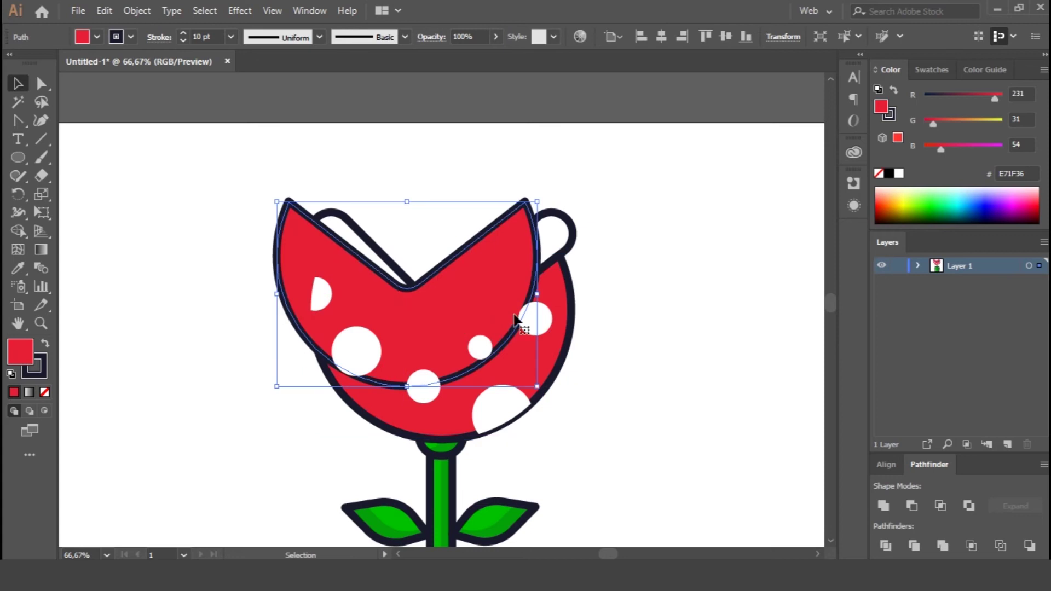
pyautogui.click(599, 346)
pyautogui.click(567, 349)
pyautogui.keyDown('shift'); pyautogui.click(475, 292); pyautogui.keyUp('shift')
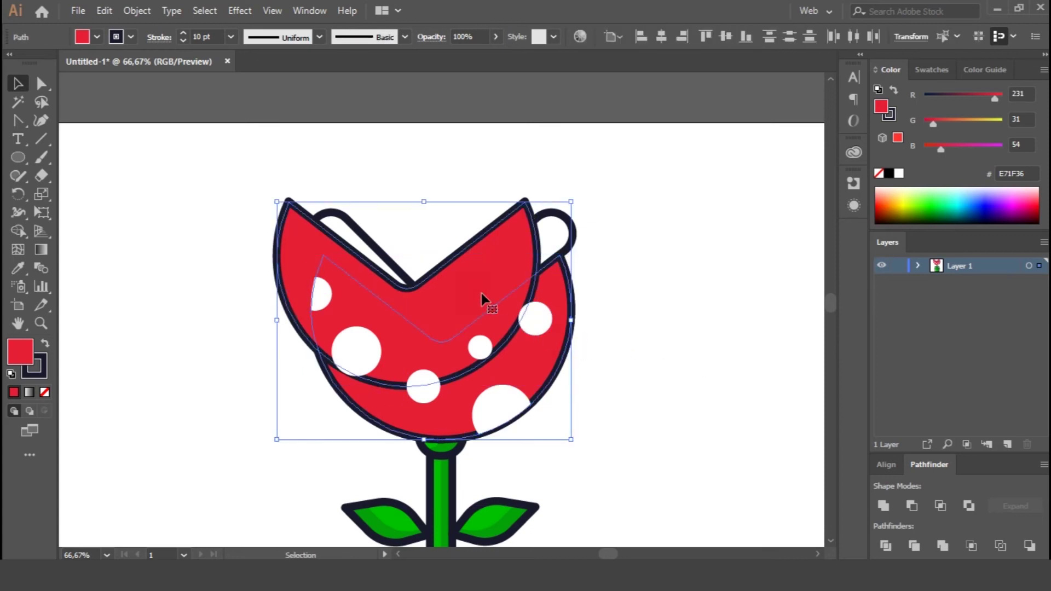
pyautogui.click(885, 505)
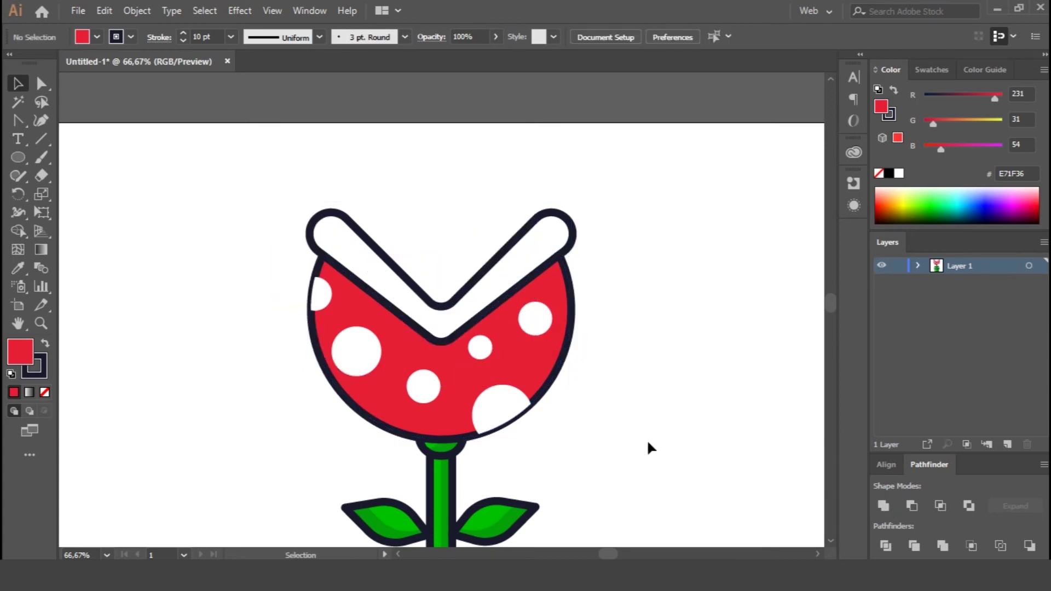
pyautogui.hotkey('ctrl', 'z')
pyautogui.hotkey('ctrl', 'shift', 'z')
pyautogui.click(671, 364)
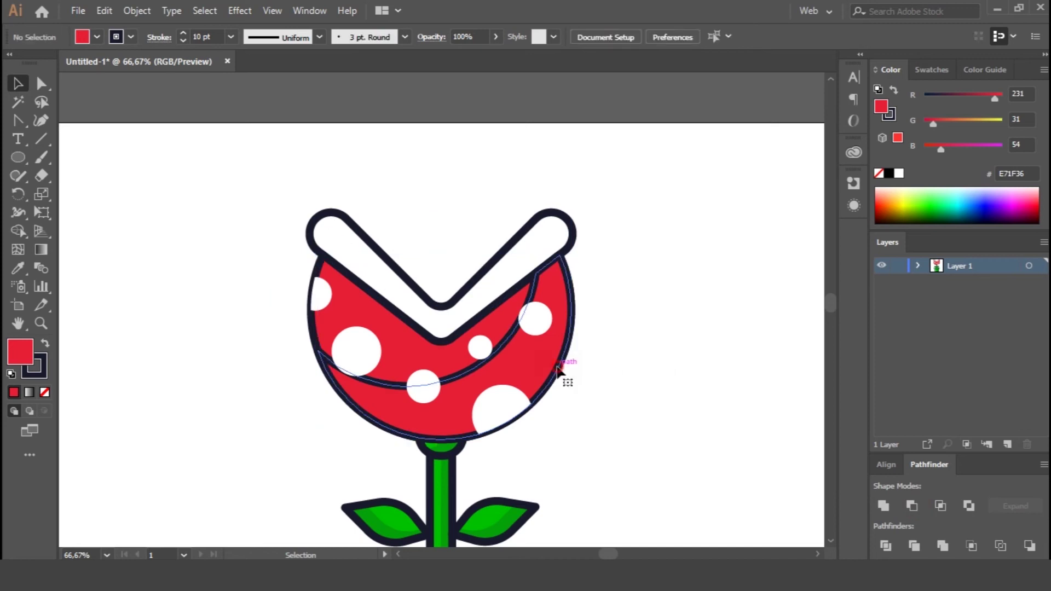
# Sample the stem's translucent dark shadow, 1A1A2D at 20% opacity, onto the crescent on the red head
pyautogui.click(557, 372)
pyautogui.press('i')
pyautogui.click(443, 471)
pyautogui.press('v')
pyautogui.click(640, 394)
pyautogui.click(557, 372)
pyautogui.click(674, 341)
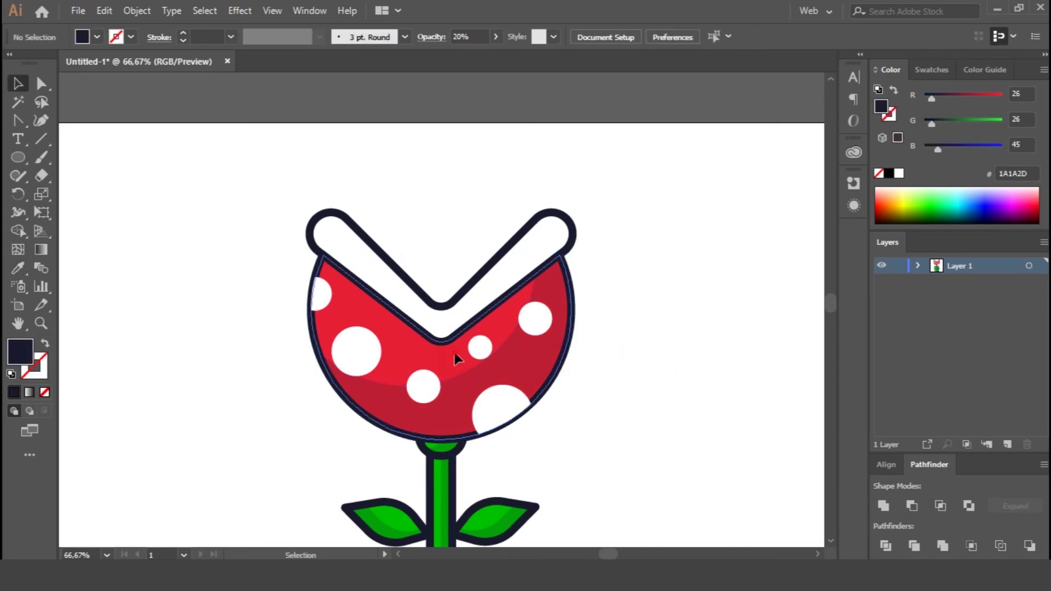
pyautogui.click(464, 366)
pyautogui.moveTo(540, 331); pyautogui.dragTo(527, 306)
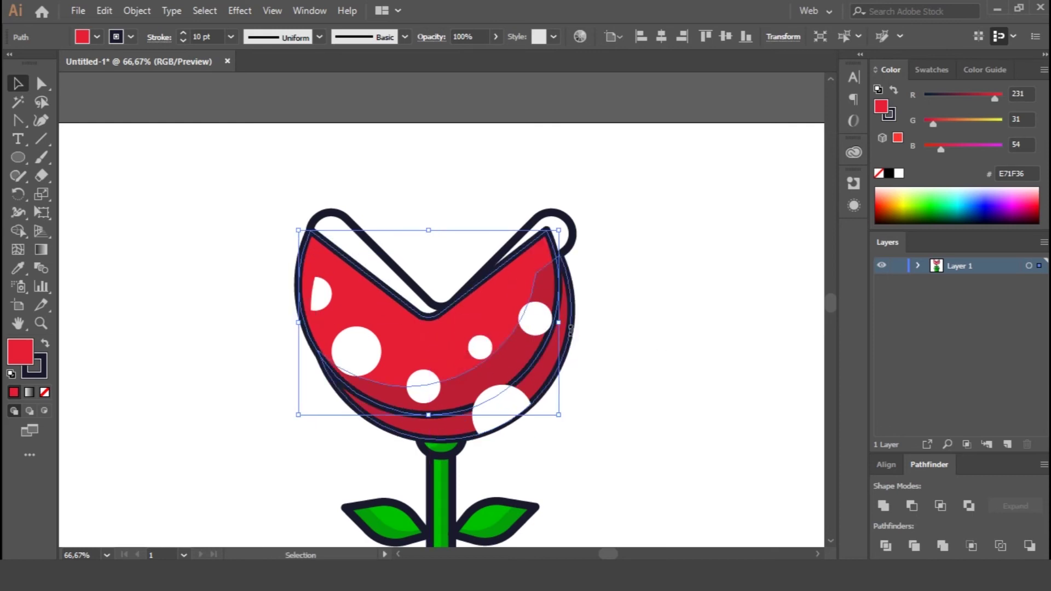
pyautogui.click(666, 334)
pyautogui.click(553, 372)
pyautogui.click(669, 381)
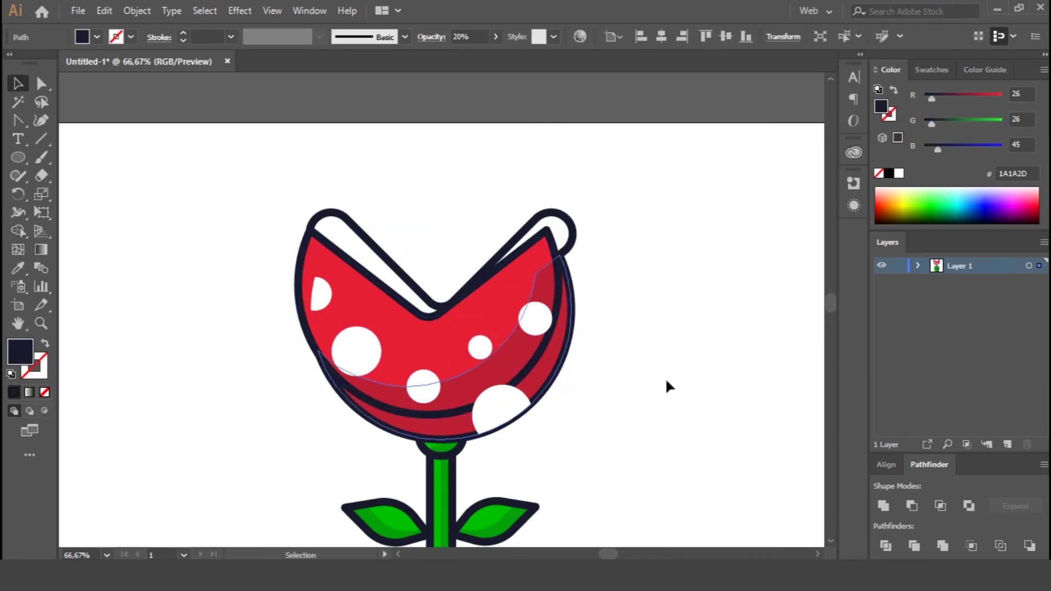
pyautogui.hotkey('ctrl', '+')
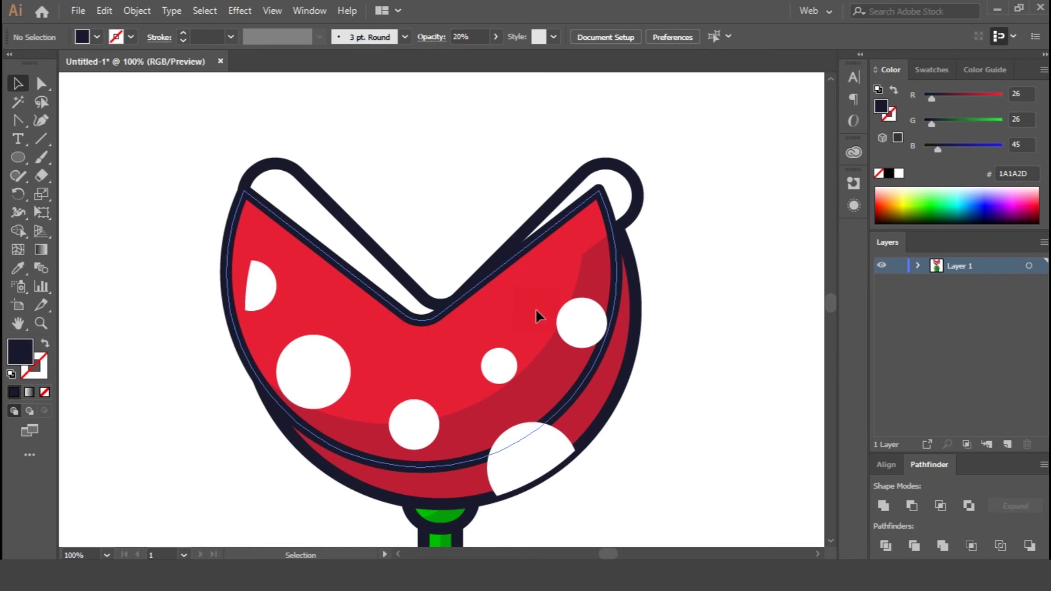
pyautogui.moveTo(537, 310); pyautogui.dragTo(497, 258)
pyautogui.press('Delete')
pyautogui.hotkey('ctrl', '-')
pyautogui.hotkey('ctrl', '-')
pyautogui.hotkey('ctrl', '-')
pyautogui.hotkey('ctrl', '+')
pyautogui.hotkey('ctrl', '+')
pyautogui.hotkey('ctrl', '+')
# Duplicate the dark crescent on the red head, offset the copy toward the lower right and rotate it slightly counterclockwise
pyautogui.click(587, 376)
pyautogui.hotkey('ctrl', 'c')
pyautogui.hotkey('ctrl', 'f')
pyautogui.moveTo(584, 387)
pyautogui.mouseDown()
pyautogui.moveTo(618, 419)
pyautogui.moveTo(601, 440)
pyautogui.mouseUp()
pyautogui.scroll(-2, 705, 336)
pyautogui.moveTo(641, 233); pyautogui.dragTo(666, 125)
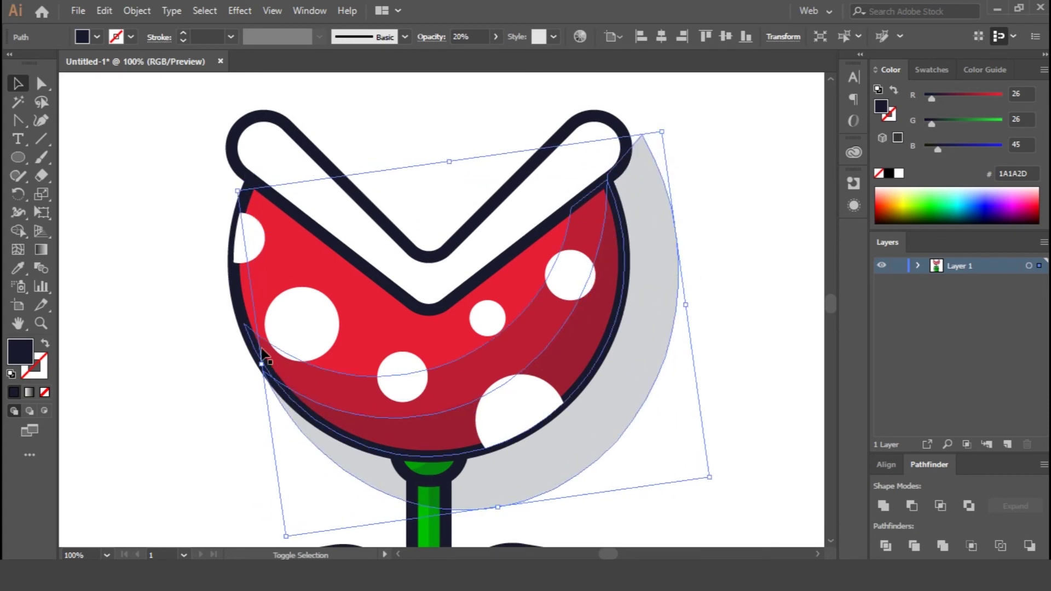
# Trim the second crescent to the red head's outline with Shape Builder
pyautogui.keyDown('shift'); pyautogui.click(236, 300); pyautogui.keyUp('shift')
pyautogui.hotkey('shift', 'm')
pyautogui.keyDown('alt'); pyautogui.click(658, 308); pyautogui.keyUp('alt')
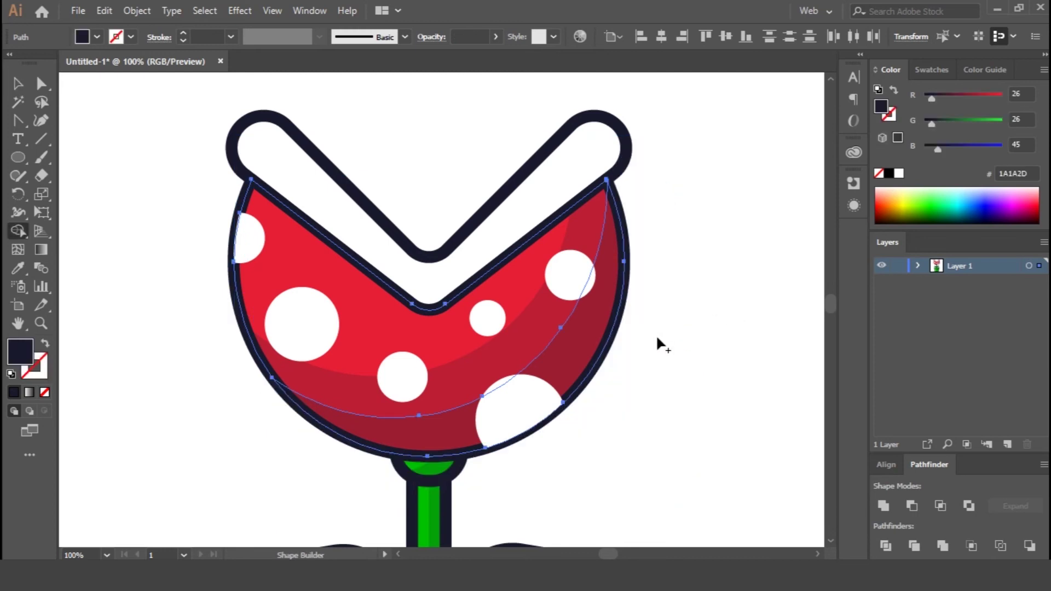
pyautogui.press('v')
pyautogui.click(673, 375)
pyautogui.click(725, 369)
# Draw a closed Pen shape with a curved inner edge over the red head's upper-left corner
pyautogui.click(369, 298)
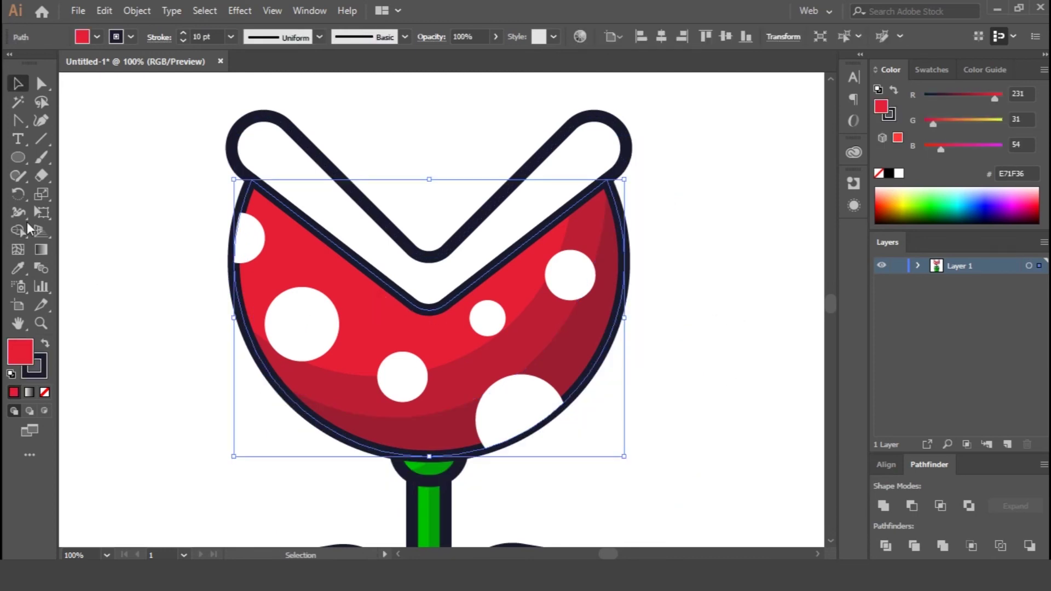
pyautogui.press('p')
pyautogui.click(228, 320)
pyautogui.moveTo(292, 224)
pyautogui.mouseDown()
pyautogui.moveTo(326, 218)
pyautogui.moveTo(362, 175)
pyautogui.moveTo(413, 177)
pyautogui.mouseUp()
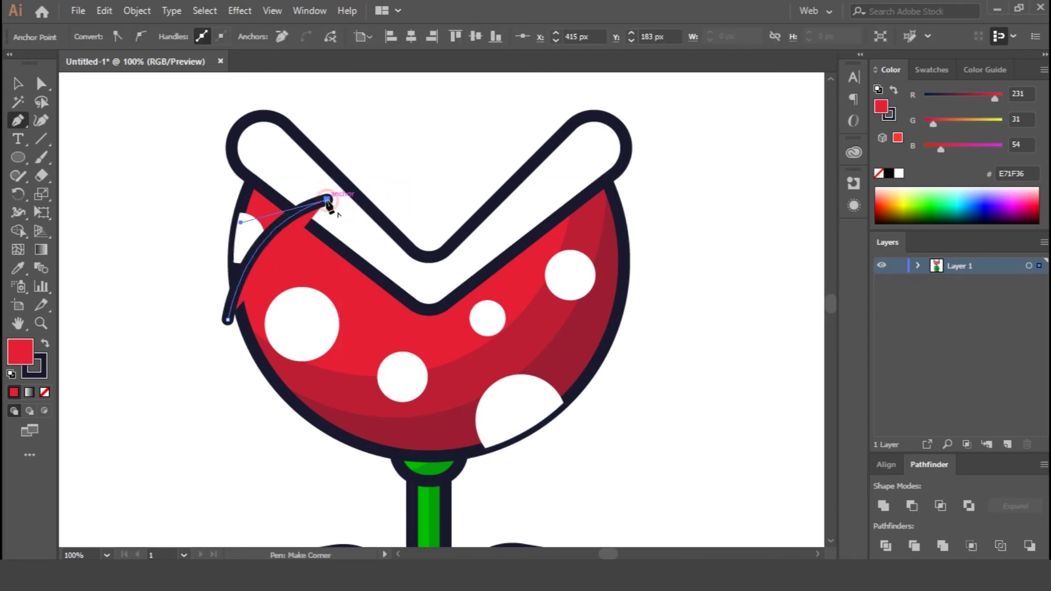
pyautogui.click(327, 200)
pyautogui.click(207, 136)
pyautogui.click(203, 258)
pyautogui.click(228, 320)
pyautogui.press('v')
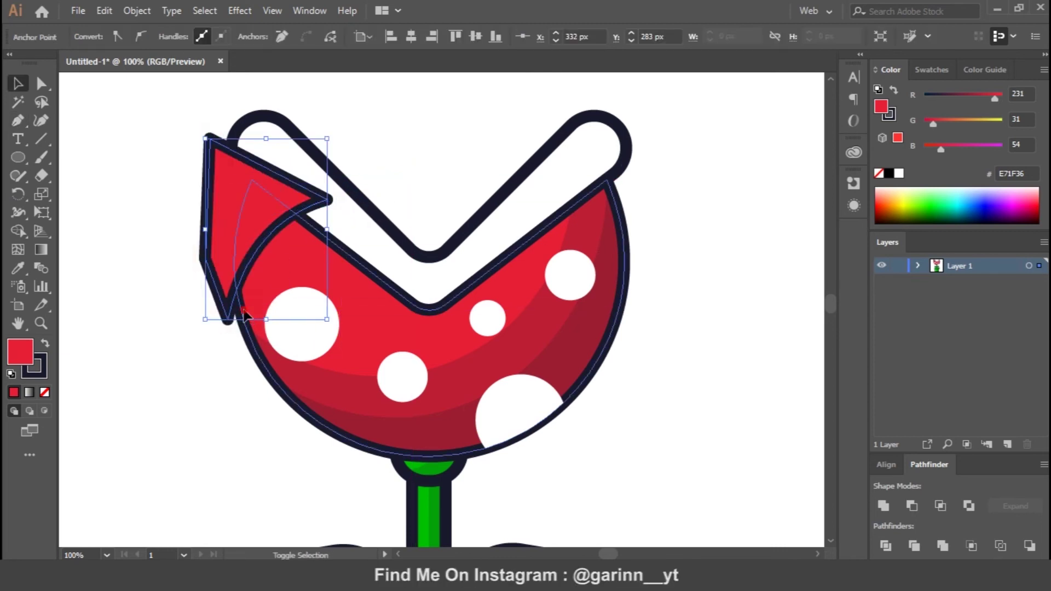
# Remove the part of the new corner shape outside the red head with Shape Builder
pyautogui.keyDown('shift'); pyautogui.click(243, 311); pyautogui.keyUp('shift')
pyautogui.hotkey('shift', 'm')
pyautogui.keyDown('alt'); pyautogui.click(212, 239); pyautogui.keyUp('alt')
pyautogui.press('v')
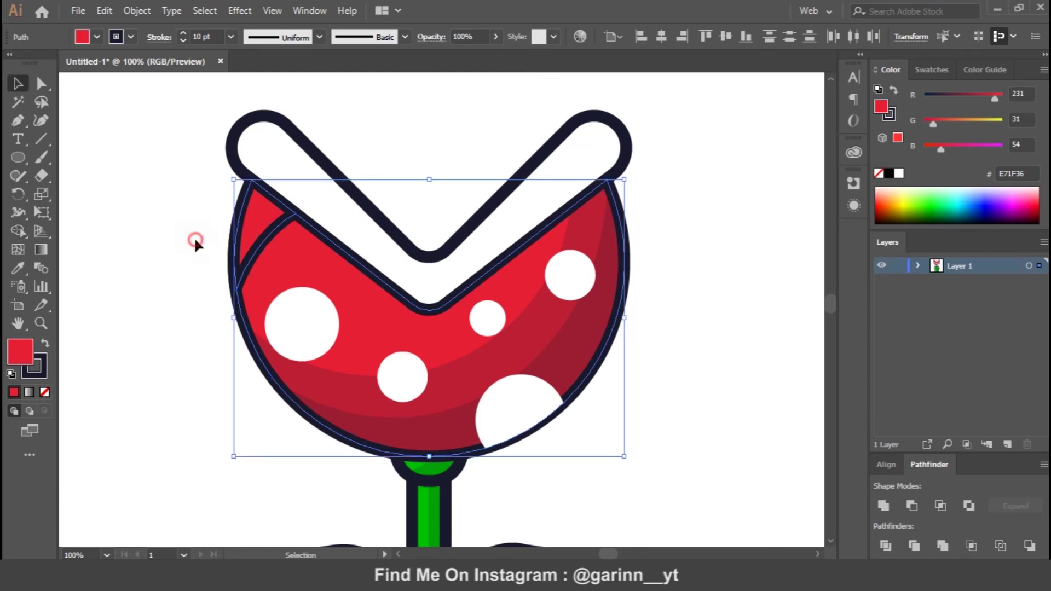
# Sample the pipe's translucent white highlight, FFFFFF at 50% opacity, onto the red head's corner piece
pyautogui.click(196, 240)
pyautogui.rightClick(263, 238)
pyautogui.click(262, 236)
pyautogui.press('i')
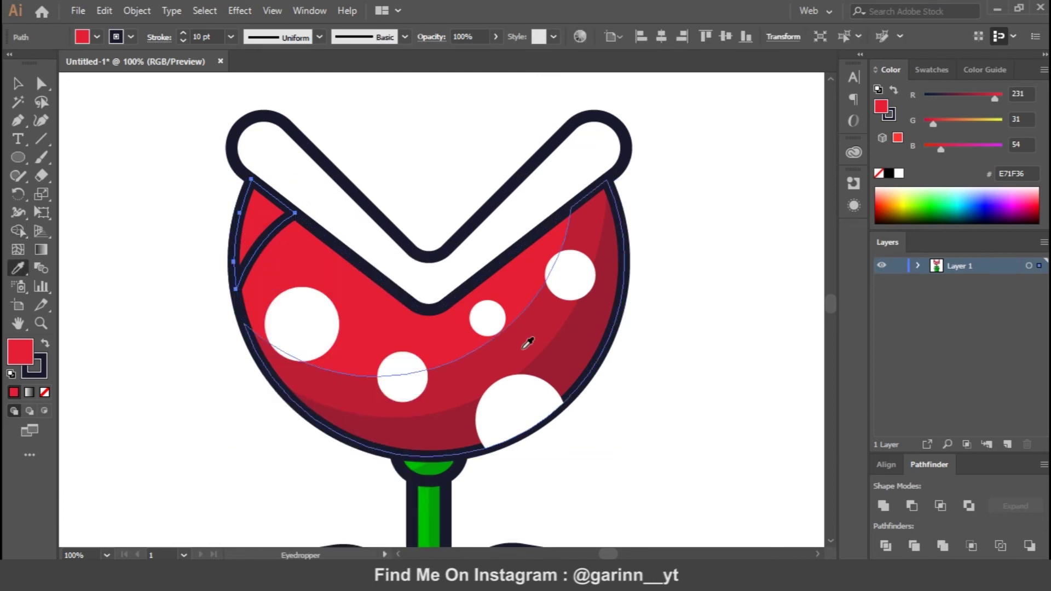
pyautogui.scroll(-5, 488, 402)
pyautogui.click(312, 515)
pyautogui.press('v')
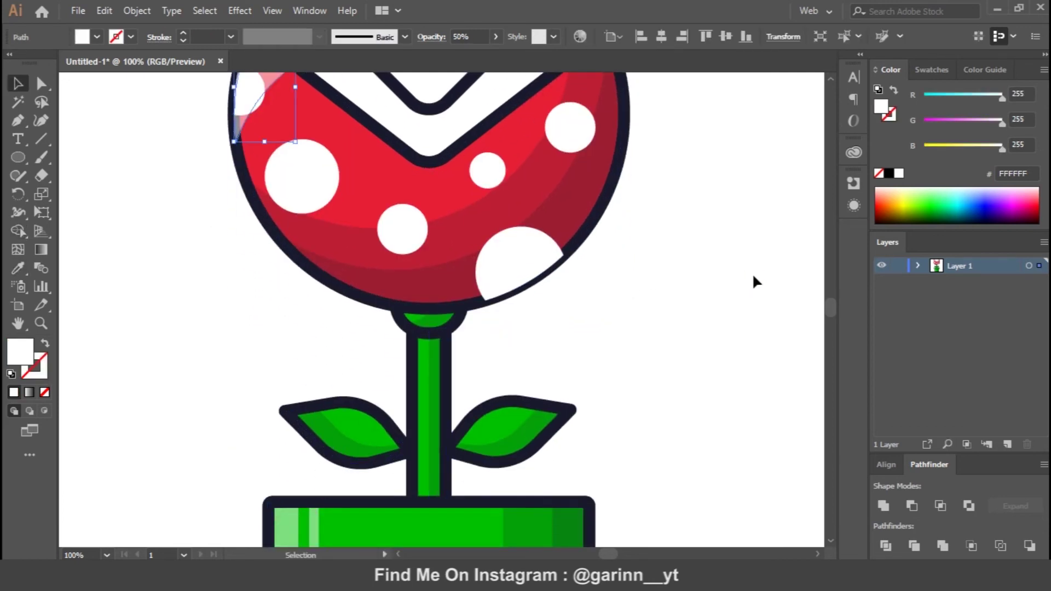
pyautogui.click(716, 199)
# Bring a copy of the red head to the front and remove its fill so only the dark outline covers the shading
pyautogui.scroll(5, 427, 331)
pyautogui.click(429, 328)
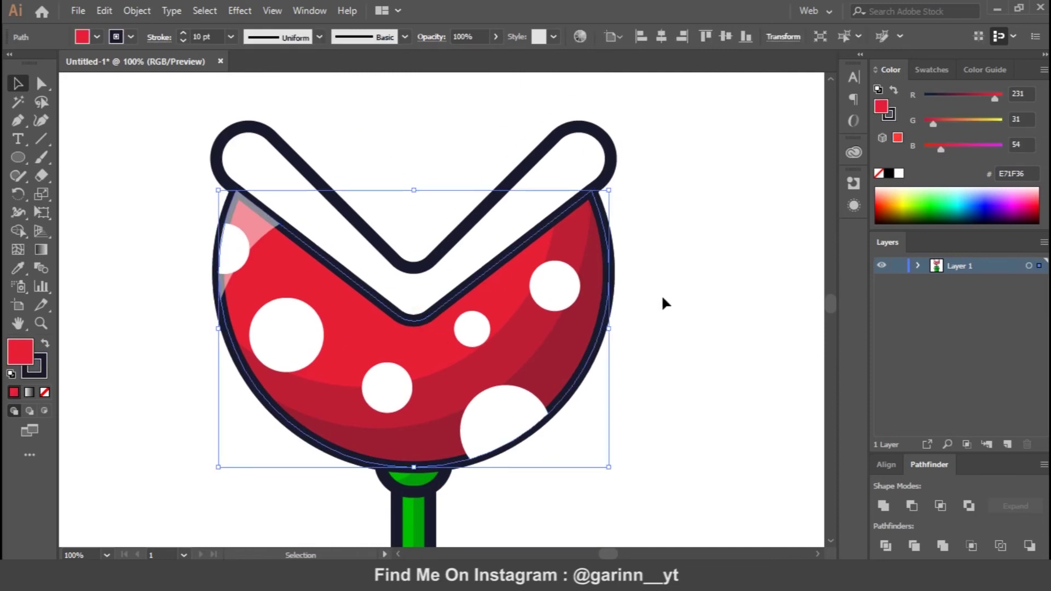
pyautogui.rightClick(427, 337)
pyautogui.moveTo(482, 256)
pyautogui.click(640, 254)
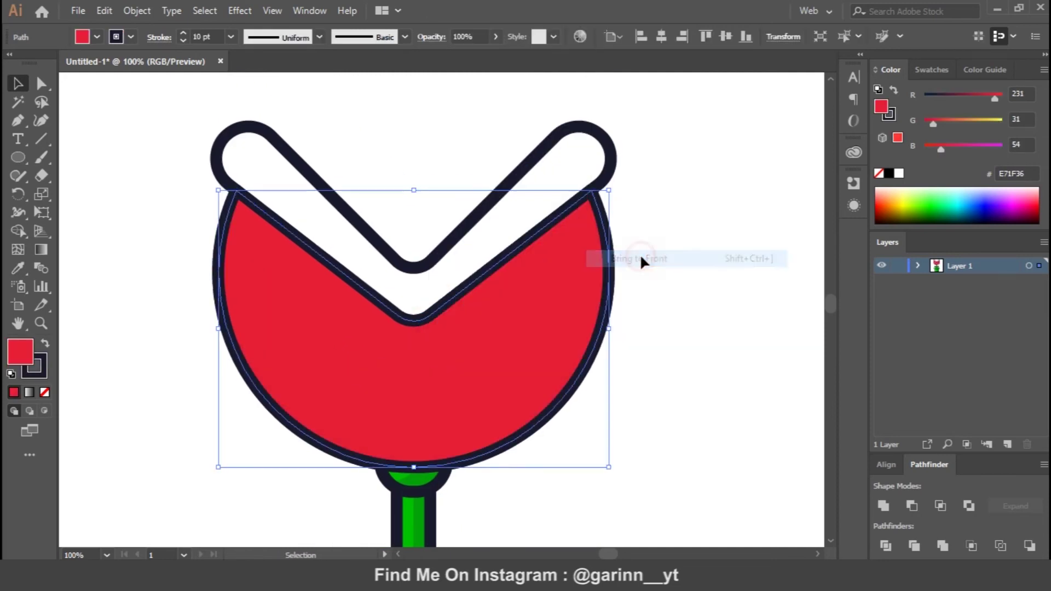
pyautogui.click(48, 395)
pyautogui.click(685, 265)
# Offset a copy of the white lips upward and subtract it from another copy, leaving a V-shaped strip along the lower edge
pyautogui.click(470, 263)
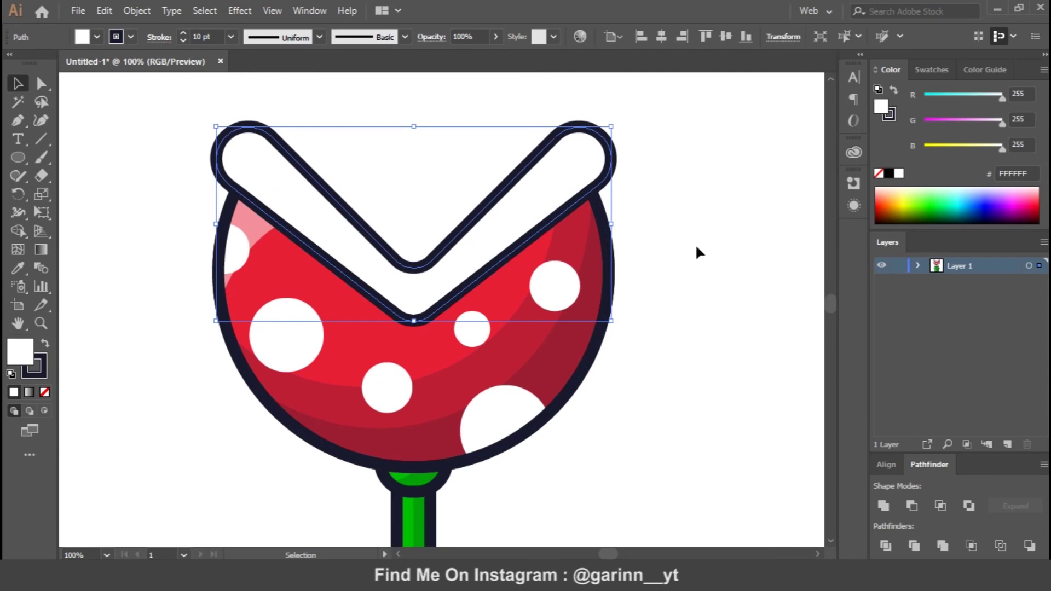
pyautogui.moveTo(470, 270); pyautogui.dragTo(465, 244)
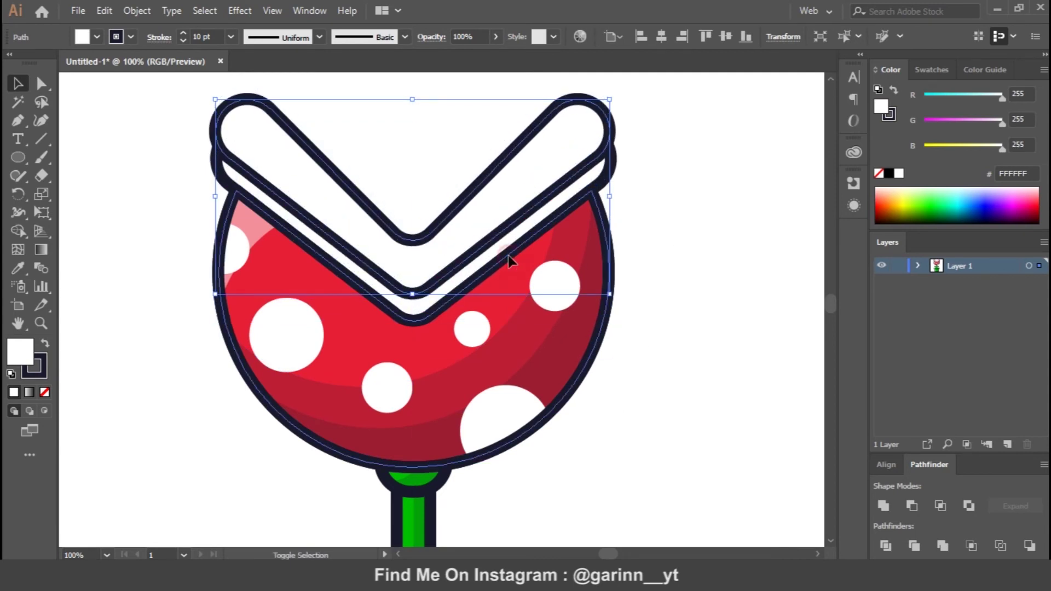
pyautogui.click(743, 192)
pyautogui.click(614, 176)
pyautogui.keyDown('shift'); pyautogui.click(613, 106); pyautogui.keyUp('shift')
pyautogui.click(912, 506)
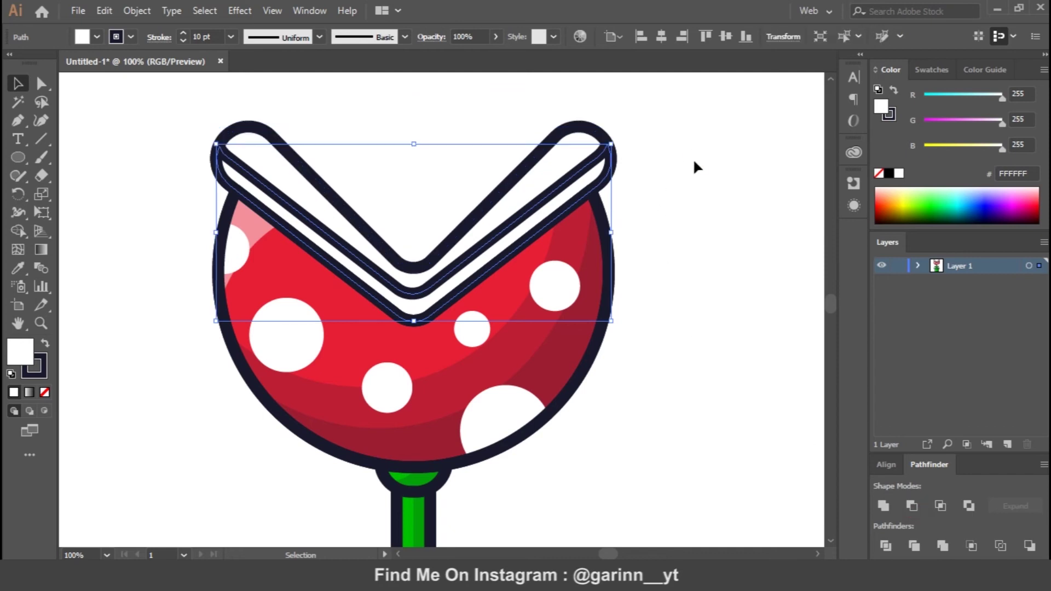
# Sample the head's translucent dark shadow, 1A1A2D at 20% opacity, onto the strip along the lips
pyautogui.click(678, 163)
pyautogui.click(558, 214)
pyautogui.press('i')
pyautogui.click(595, 263)
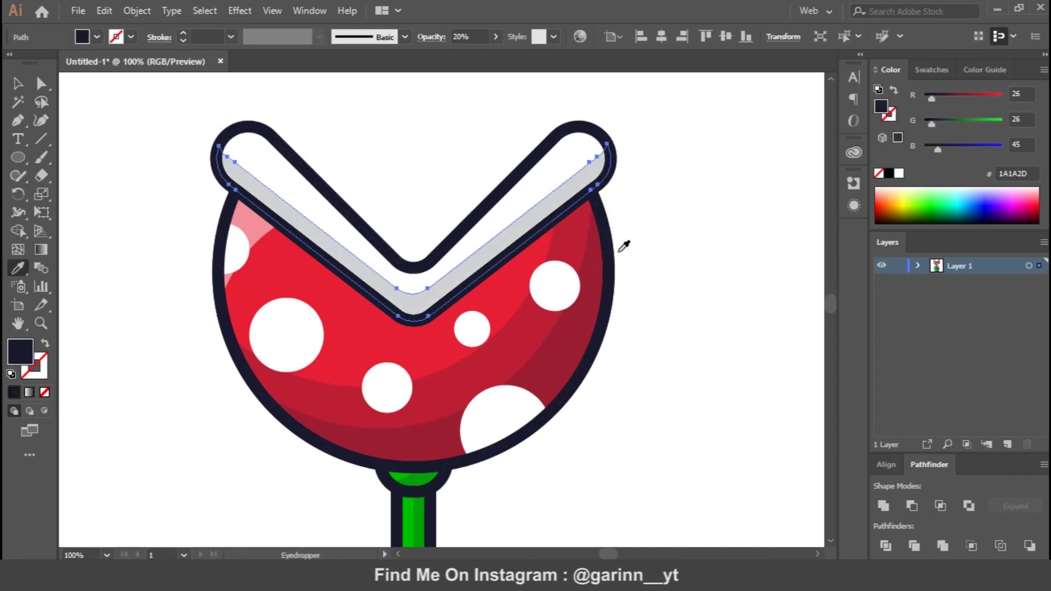
pyautogui.press('v')
pyautogui.click(678, 219)
pyautogui.hotkey('ctrl', '-')
pyautogui.hotkey('ctrl', '-')
pyautogui.hotkey('ctrl', '+')
pyautogui.hotkey('ctrl', '+')
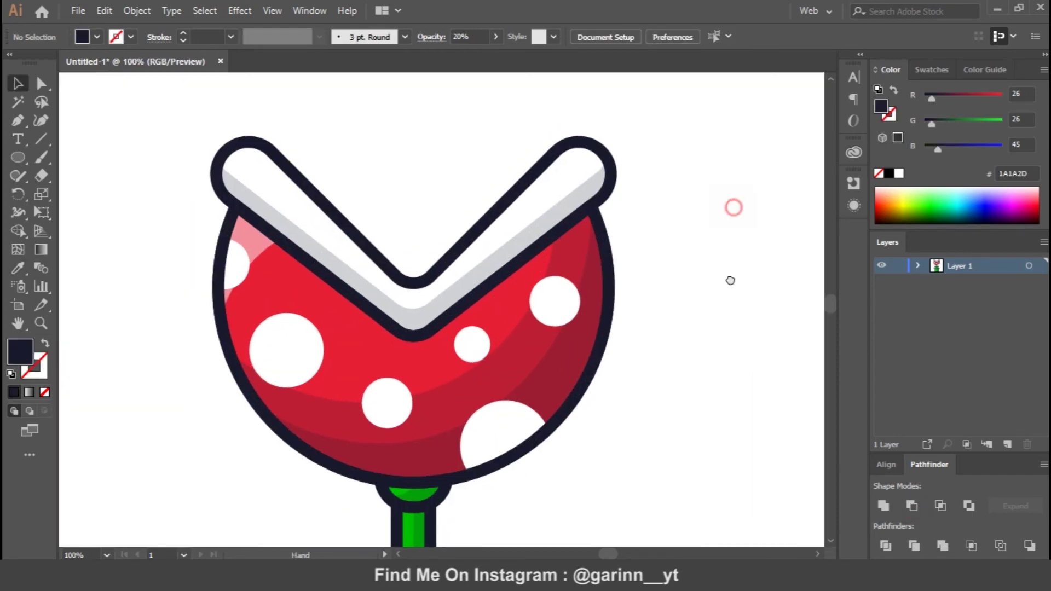
# Draw a small triangular tooth on the left lip's inner edge, sample the lips' white fill and dark outline, and set its stroke to 8 pt
pyautogui.click(19, 120)
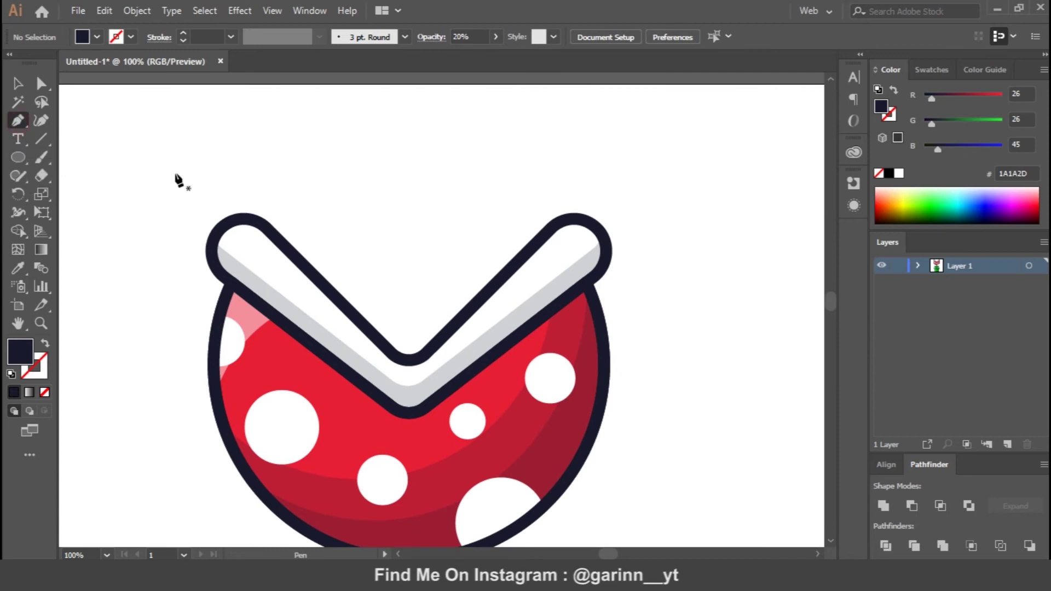
pyautogui.click(296, 258)
pyautogui.click(339, 247)
pyautogui.click(317, 278)
pyautogui.click(513, 286)
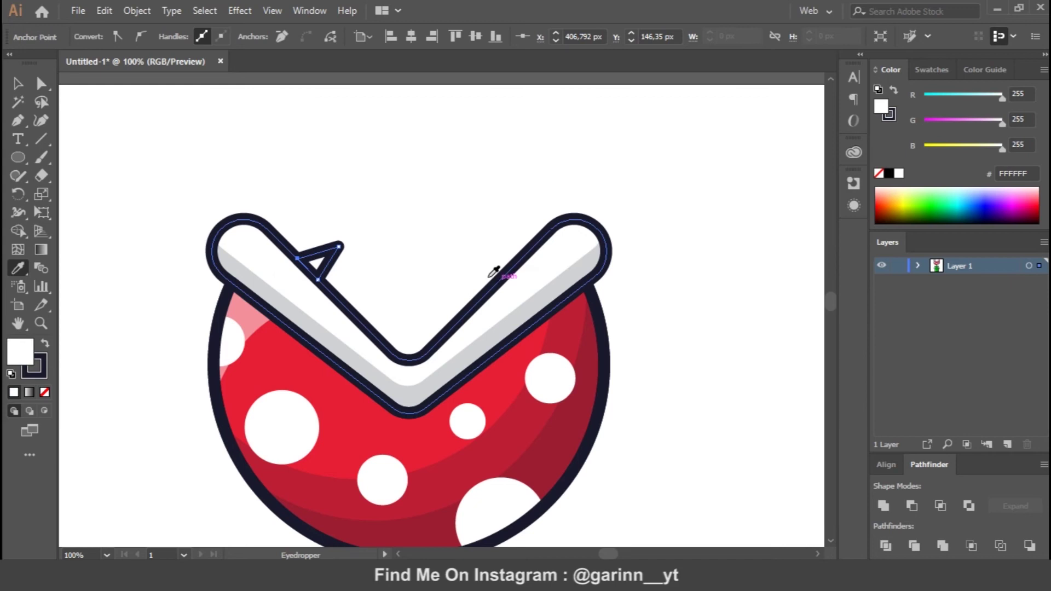
pyautogui.press('v')
pyautogui.click(236, 122)
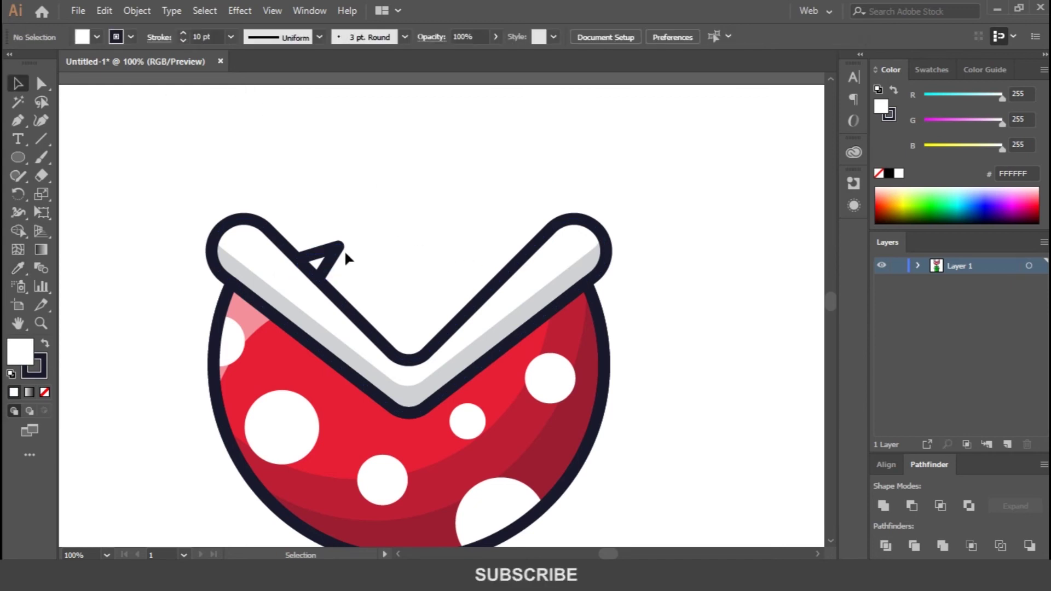
pyautogui.click(342, 248)
pyautogui.click(182, 41)
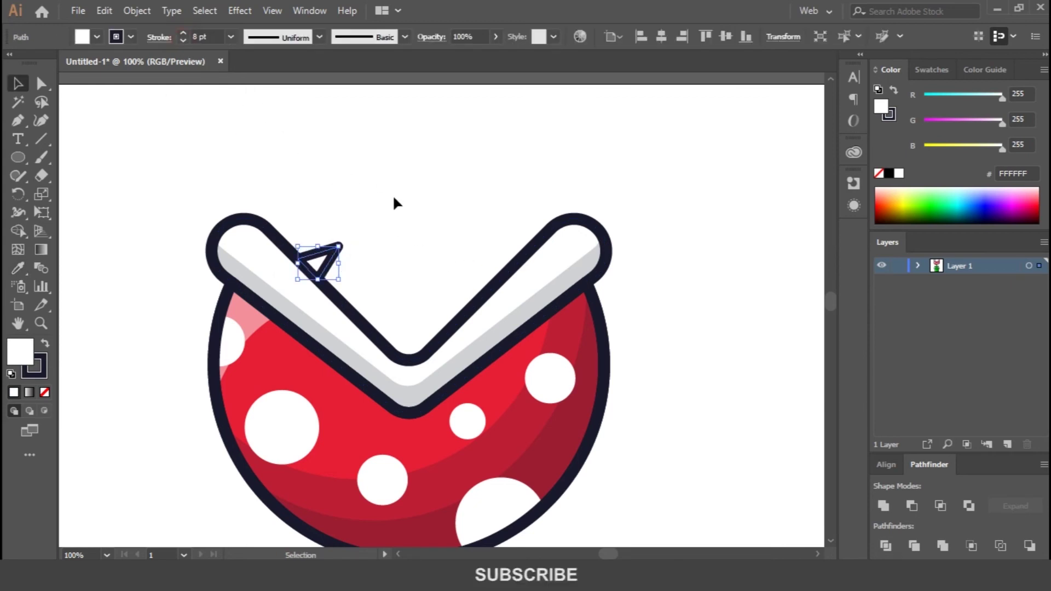
# Duplicate the tooth twice and space the three teeth along the left lip's inner edge
pyautogui.moveTo(317, 264); pyautogui.dragTo(296, 241)
pyautogui.moveTo(362, 290); pyautogui.dragTo(377, 241)
pyautogui.scroll(2, 334, 258)
pyautogui.moveTo(450, 299); pyautogui.dragTo(444, 299)
pyautogui.moveTo(559, 414); pyautogui.dragTo(522, 375)
pyautogui.moveTo(447, 311); pyautogui.dragTo(452, 316)
pyautogui.moveTo(515, 376); pyautogui.dragTo(525, 384)
# Reflect a copy of the three teeth and place it along the right lip's inner edge
pyautogui.click(390, 223)
pyautogui.keyDown('shift'); pyautogui.click(466, 298); pyautogui.keyUp('shift')
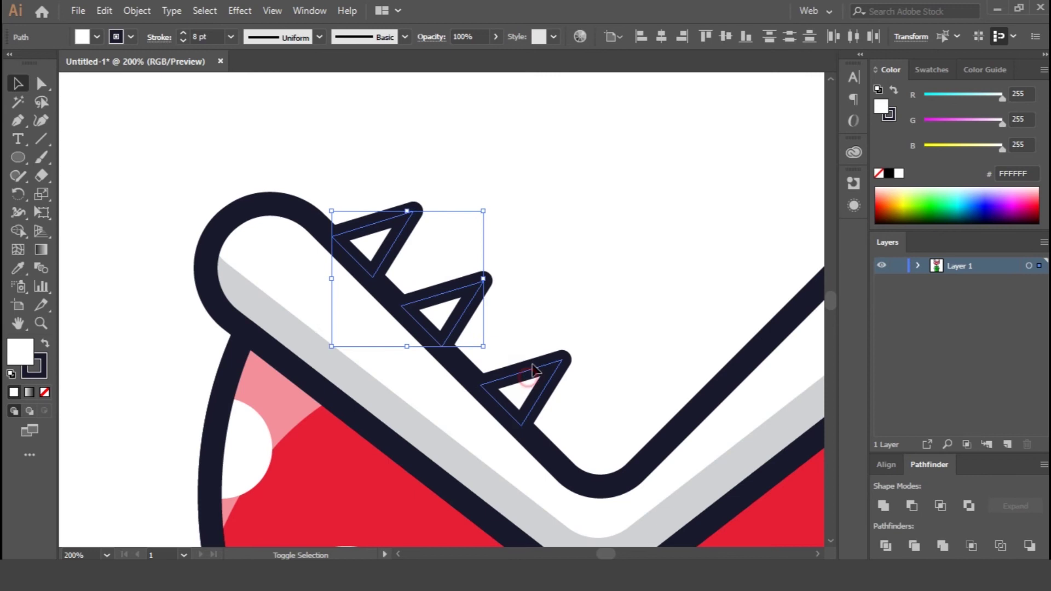
pyautogui.keyDown('shift'); pyautogui.click(532, 366); pyautogui.keyUp('shift')
pyautogui.rightClick(438, 306)
pyautogui.moveTo(553, 211)
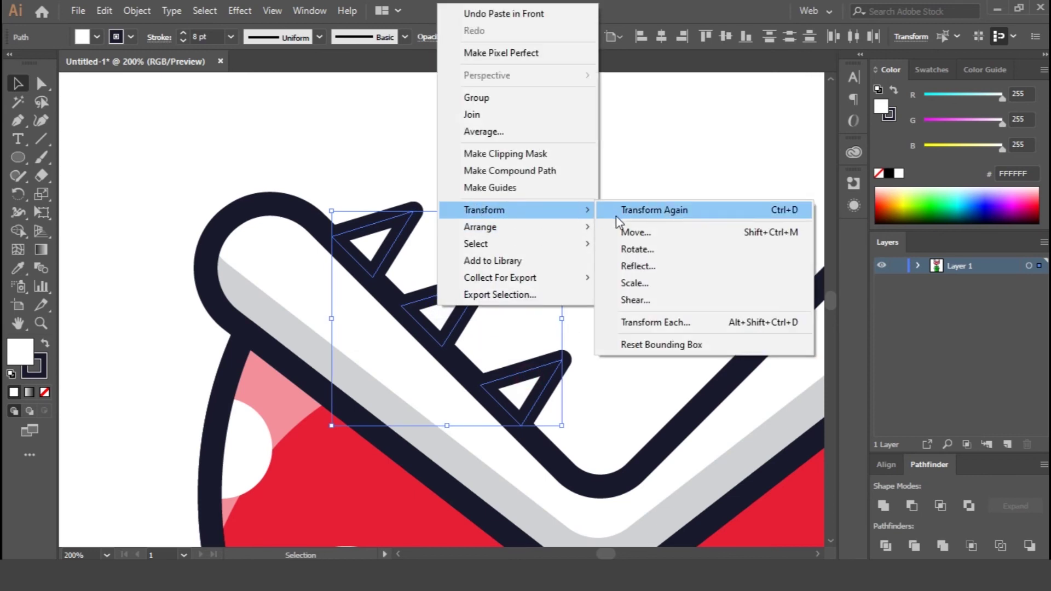
pyautogui.click(656, 264)
pyautogui.click(560, 382)
pyautogui.moveTo(463, 326); pyautogui.dragTo(774, 329)
pyautogui.click(699, 232)
# Group and scale down the whole plant, and center it on the artboard
pyautogui.hotkey('ctrl', '0')
pyautogui.moveTo(448, 185); pyautogui.dragTo(552, 399)
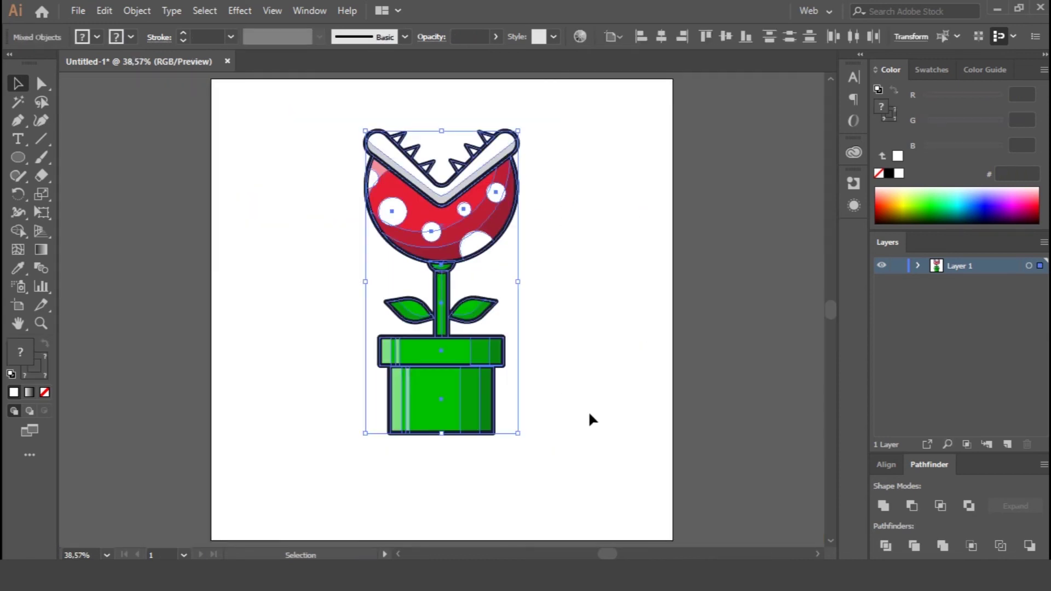
pyautogui.moveTo(518, 433); pyautogui.dragTo(492, 413)
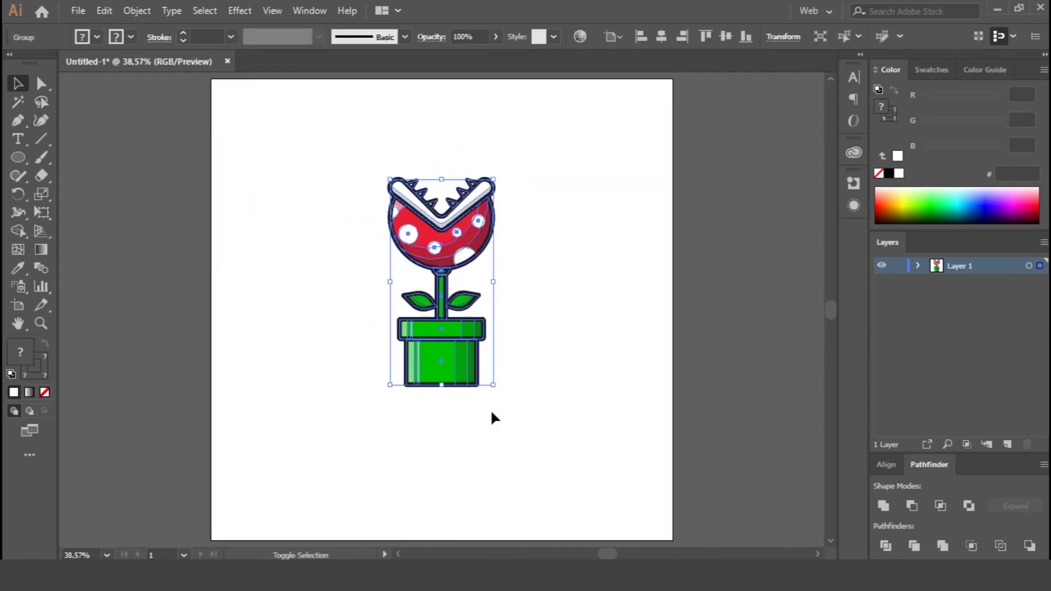
pyautogui.click(725, 36)
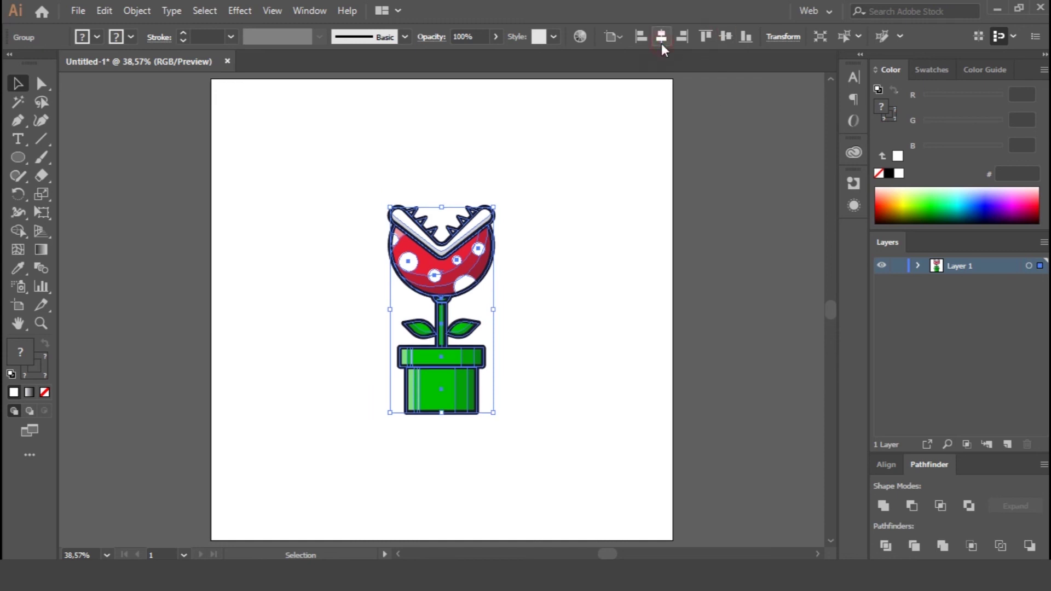
pyautogui.click(608, 304)
pyautogui.moveTo(313, 185); pyautogui.dragTo(500, 425)
pyautogui.click(582, 335)
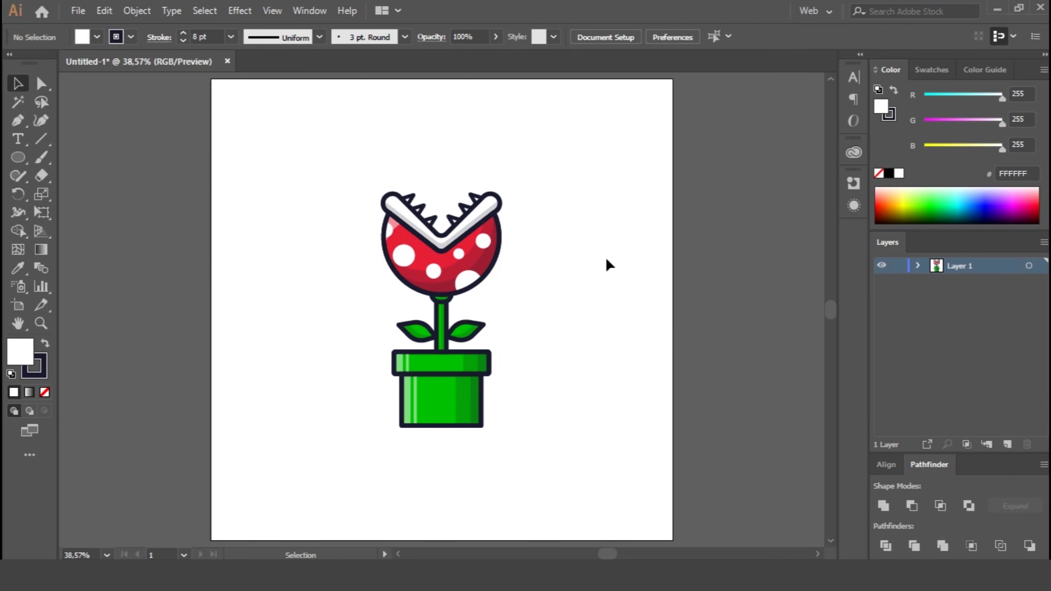
# Draw a horizontal ground line along the pipe's base, extending past both sides, and set its stroke to 10 pt
pyautogui.hotkey('ctrl', '+')
pyautogui.hotkey('ctrl', '+')
pyautogui.hotkey('ctrl', '-')
pyautogui.hotkey('ctrl', '-')
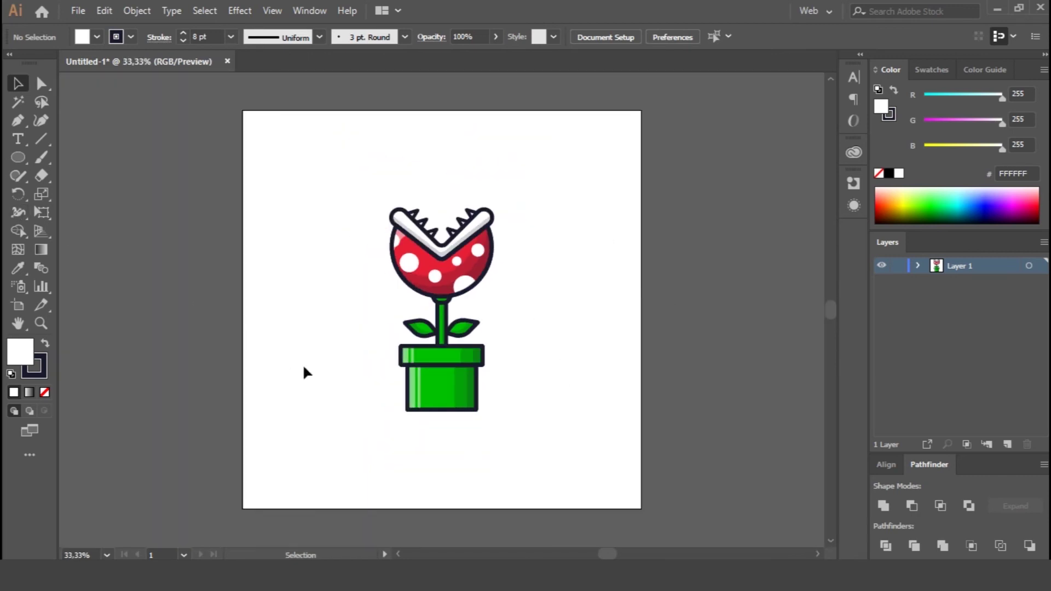
pyautogui.click(42, 140)
pyautogui.moveTo(392, 409); pyautogui.dragTo(511, 411)
pyautogui.hotkey('ctrl', '+')
pyautogui.hotkey('ctrl', '+')
pyautogui.hotkey('ctrl', '+')
pyautogui.hotkey('ctrl', '+')
pyautogui.press('v')
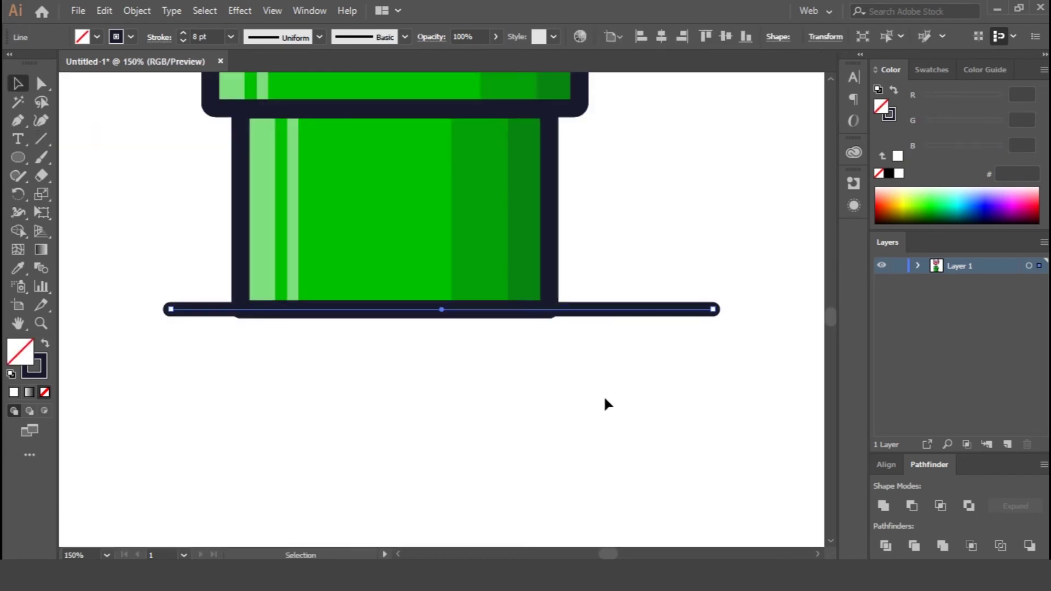
pyautogui.click(184, 34)
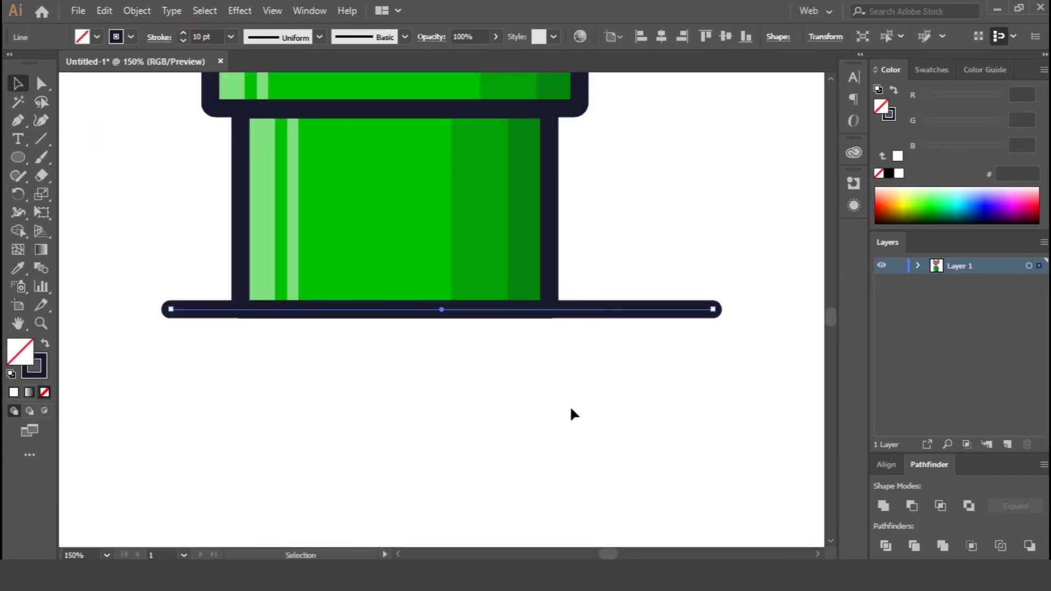
# Add two anchor points near the ground line's right end and delete the segment between them to leave a gap
pyautogui.press('p')
pyautogui.click(639, 310)
pyautogui.click(661, 310)
pyautogui.press('a')
pyautogui.click(662, 329)
pyautogui.click(651, 311)
pyautogui.press('Delete')
# Shift the gap and the short dash of the ground line closer to the pipe
pyautogui.moveTo(623, 276); pyautogui.dragTo(743, 401)
pyautogui.press('Left')
pyautogui.press('Left')
pyautogui.press('Left')
pyautogui.press('Left')
pyautogui.press('Left')
pyautogui.press('Left')
pyautogui.press('Left')
pyautogui.press('Left')
pyautogui.press('Left')
pyautogui.press('Left')
pyautogui.press('Left')
pyautogui.press('Left')
pyautogui.press('Left')
pyautogui.press('Left')
pyautogui.press('Left')
pyautogui.press('Left')
pyautogui.press('Left')
pyautogui.press('Left')
pyautogui.press('Left')
pyautogui.press('Left')
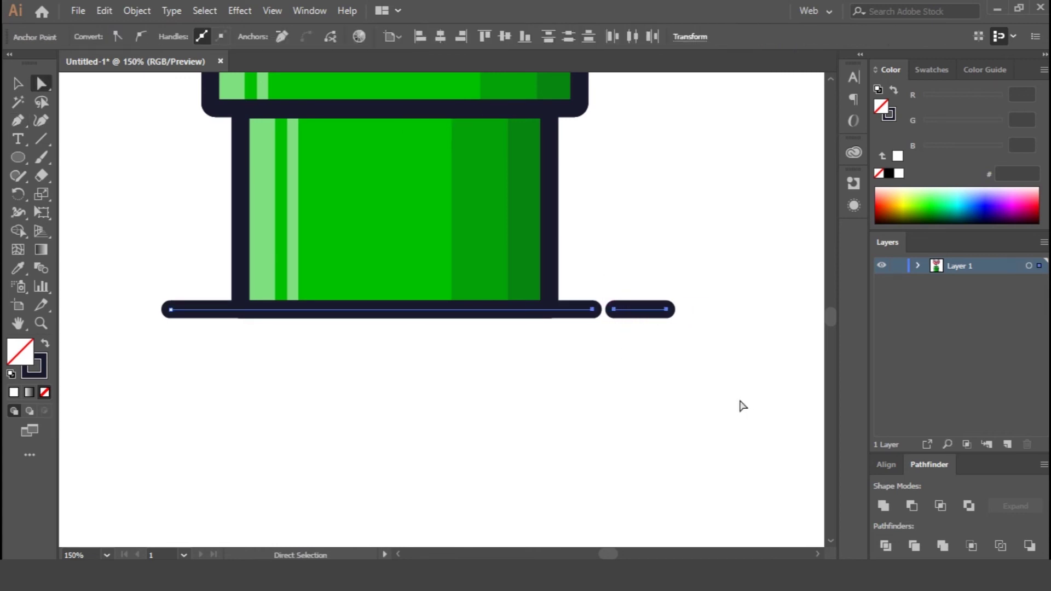
# Shorten the small ground dash by moving its outer end point inward
pyautogui.click(667, 309)
pyautogui.press('Left')
pyautogui.press('Left')
pyautogui.press('Left')
pyautogui.press('Left')
pyautogui.press('Left')
pyautogui.press('Left')
pyautogui.press('Left')
pyautogui.press('Left')
pyautogui.press('Left')
pyautogui.press('Left')
pyautogui.press('Left')
pyautogui.press('Left')
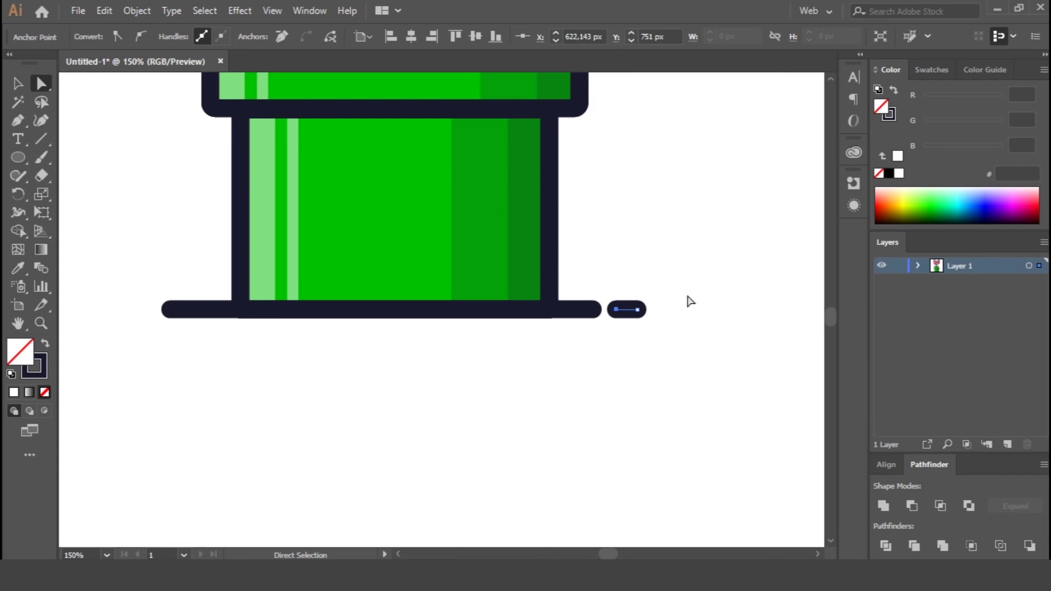
# Add two anchor points on the left edge of the stem's outline near its upper end and delete the segment between them to leave a gap
pyautogui.moveTo(657, 134); pyautogui.dragTo(651, 293)
pyautogui.press('p')
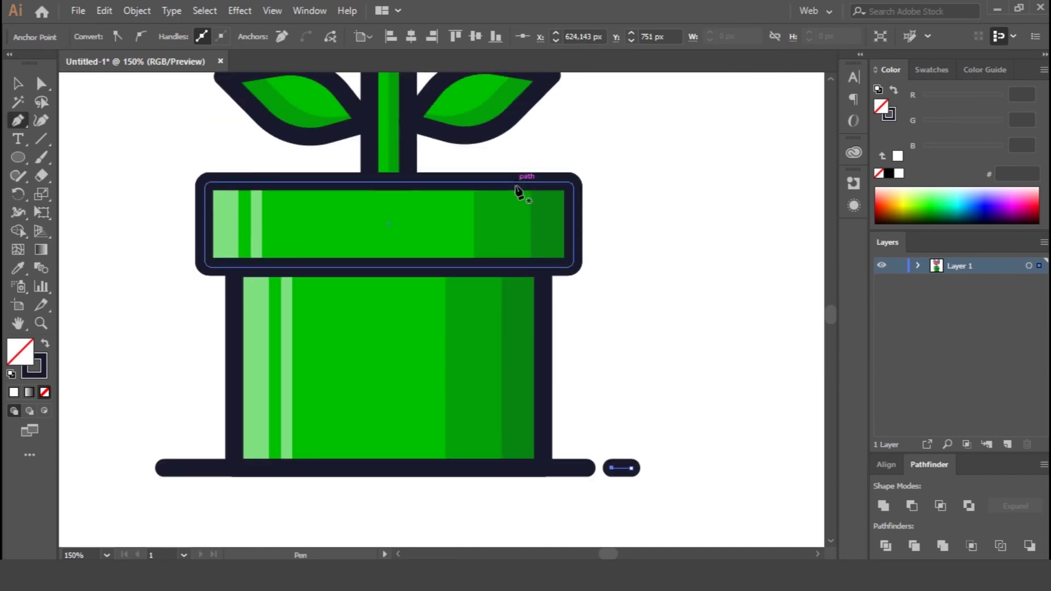
pyautogui.moveTo(599, 200); pyautogui.dragTo(634, 441)
pyautogui.hotkey('ctrl', '-')
pyautogui.hotkey('ctrl', '-')
pyautogui.hotkey('ctrl', '-')
pyautogui.moveTo(535, 164); pyautogui.dragTo(619, 317)
pyautogui.hotkey('ctrl', '+')
pyautogui.hotkey('ctrl', '+')
pyautogui.hotkey('ctrl', '+')
pyautogui.moveTo(482, 206); pyautogui.dragTo(703, 557)
pyautogui.moveTo(635, 252); pyautogui.dragTo(635, 269)
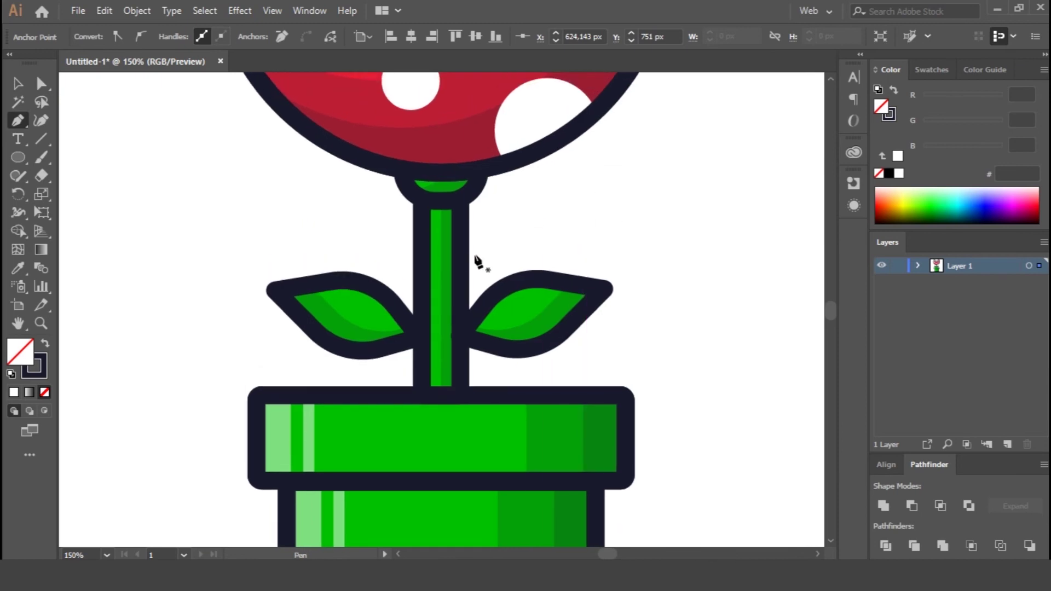
pyautogui.press('v')
pyautogui.click(496, 317)
pyautogui.rightClick(474, 214)
pyautogui.click(520, 351)
pyautogui.click(477, 255)
pyautogui.click(462, 254)
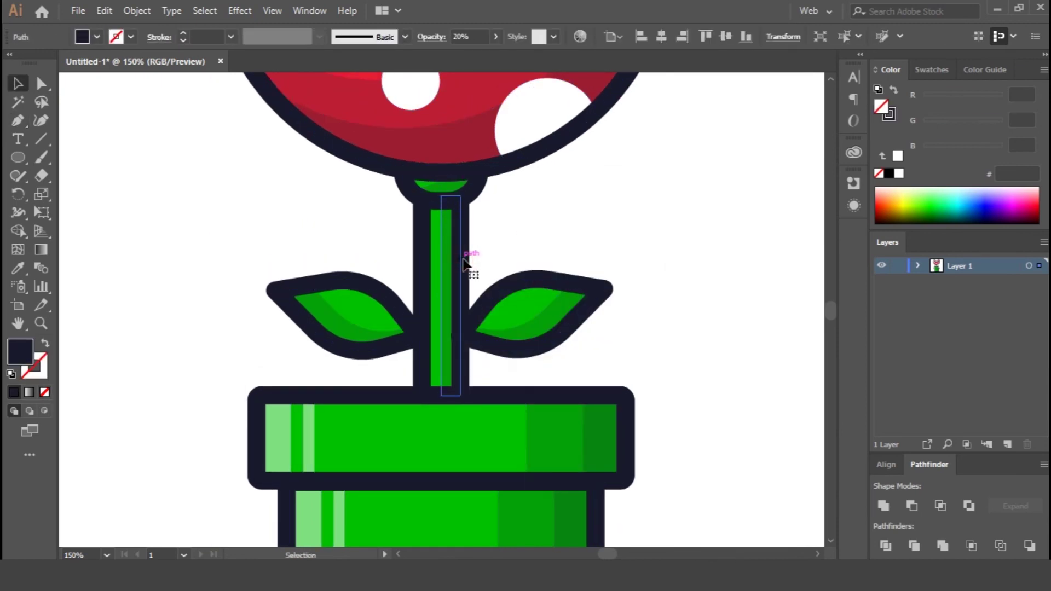
pyautogui.click(422, 249)
pyautogui.press('p')
pyautogui.click(422, 231)
pyautogui.click(421, 241)
pyautogui.press('a')
pyautogui.click(398, 244)
pyautogui.click(421, 235)
pyautogui.press('Delete')
pyautogui.click(422, 240)
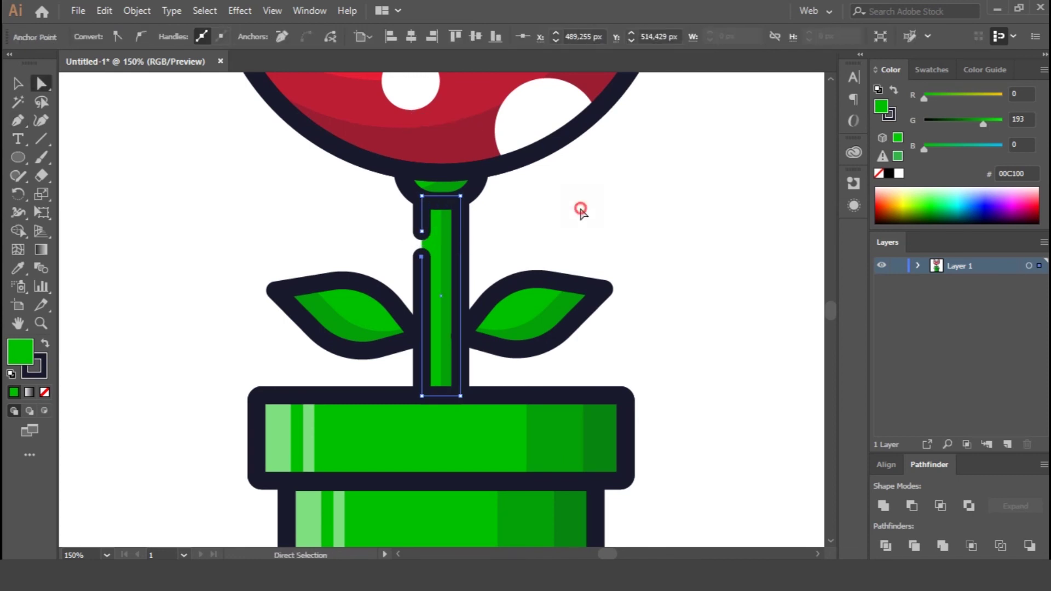
pyautogui.click(581, 212)
# Thin the outline of the three left teeth and the two lower right teeth to 5 pt
pyautogui.scroll(10, 641, 228)
pyautogui.click(276, 121)
pyautogui.keyDown('shift'); pyautogui.click(327, 149); pyautogui.keyUp('shift')
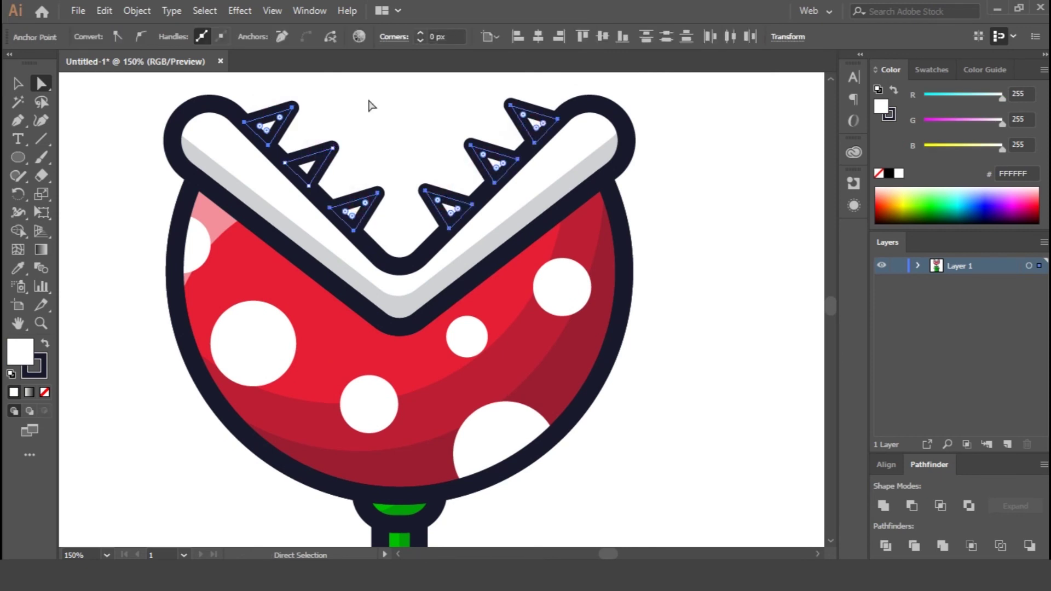
pyautogui.click(23, 85)
pyautogui.click(78, 106)
pyautogui.click(270, 129)
pyautogui.keyDown('shift'); pyautogui.click(314, 169); pyautogui.keyUp('shift')
pyautogui.keyDown('shift'); pyautogui.click(355, 208); pyautogui.keyUp('shift')
pyautogui.keyDown('shift'); pyautogui.click(429, 198); pyautogui.keyUp('shift')
pyautogui.keyDown('shift'); pyautogui.click(476, 154); pyautogui.keyUp('shift')
pyautogui.click(183, 40)
pyautogui.click(183, 40)
pyautogui.click(183, 40)
pyautogui.click(374, 87)
# Set the outermost right tooth's stroke to 5 pt so it matches the other teeth
pyautogui.click(544, 129)
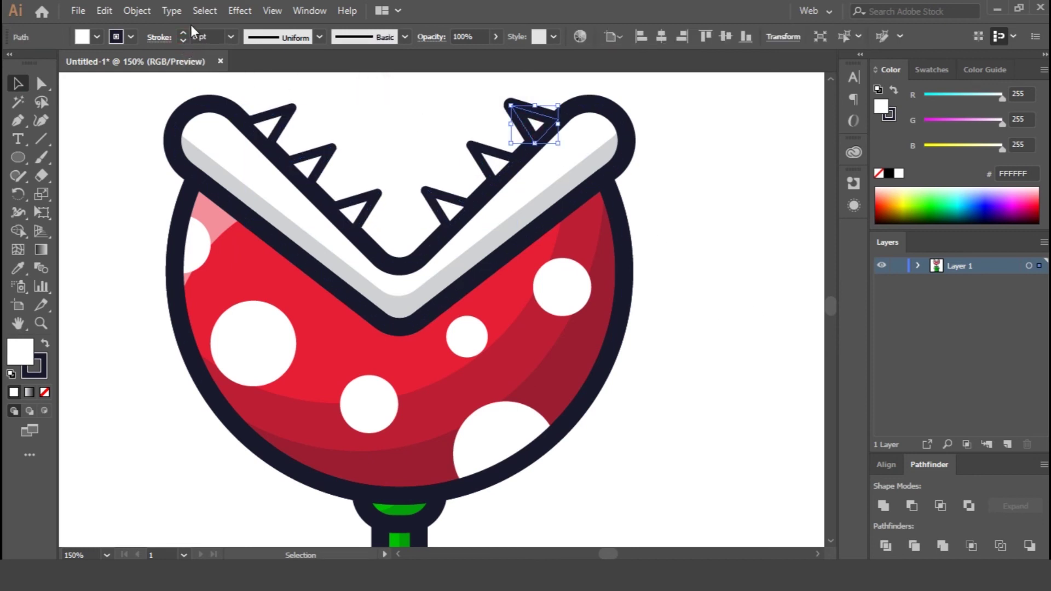
pyautogui.click(184, 42)
pyautogui.click(184, 42)
pyautogui.click(727, 265)
# Centre the whole plant artwork horizontally on the artboard and nudge it slightly to the right
pyautogui.hotkey('ctrl', '0')
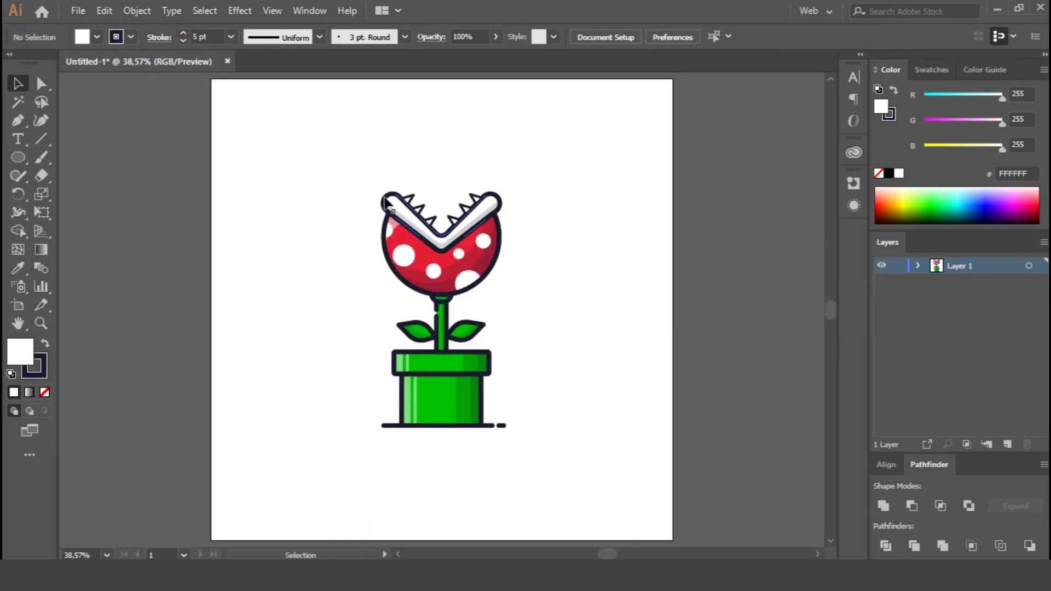
pyautogui.hotkey('ctrl', 'a')
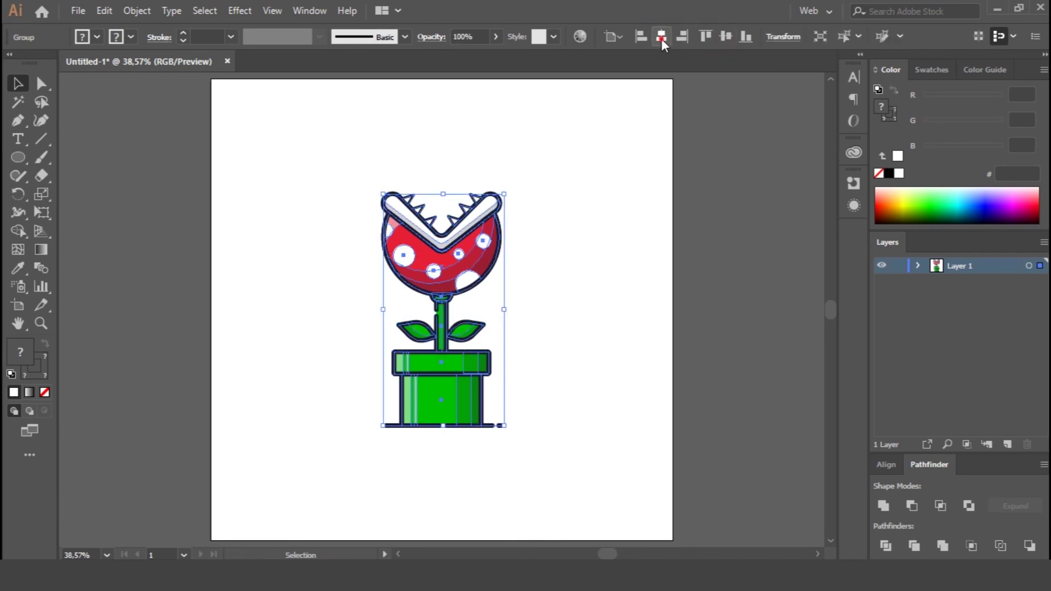
pyautogui.click(661, 36)
pyautogui.click(617, 291)
pyautogui.click(462, 386)
pyautogui.hotkey('shift', 'Right')
pyautogui.click(584, 277)
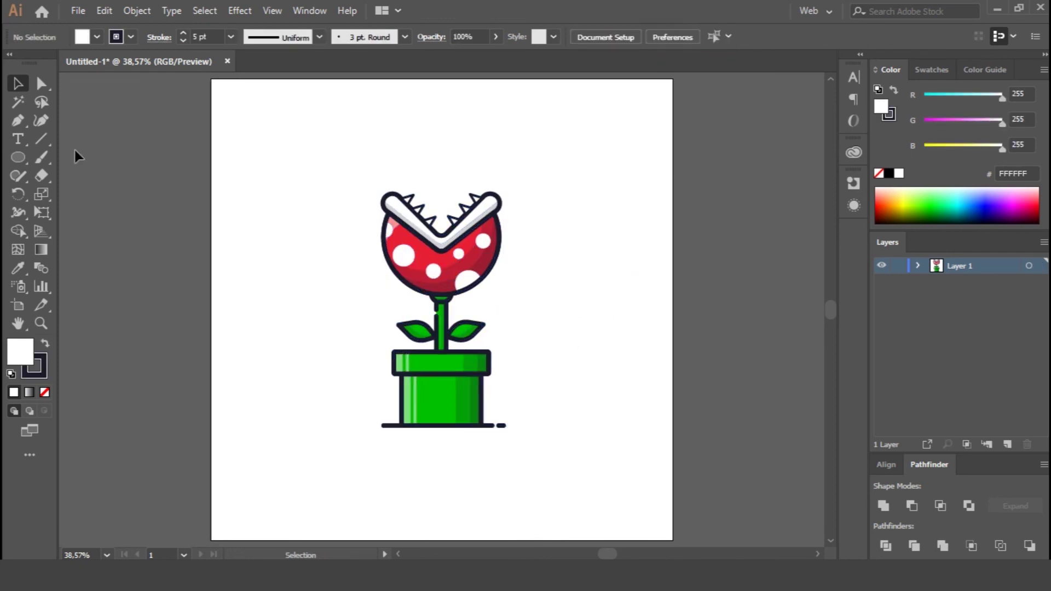
# Create a white square the size of the artboard with the Rectangle tool
pyautogui.moveTo(20, 162); pyautogui.dragTo(77, 159)
pyautogui.click(290, 229)
pyautogui.click(565, 313)
pyautogui.press('v')
# Centre the square on the artboard in both directions and send it behind the plant
pyautogui.click(662, 36)
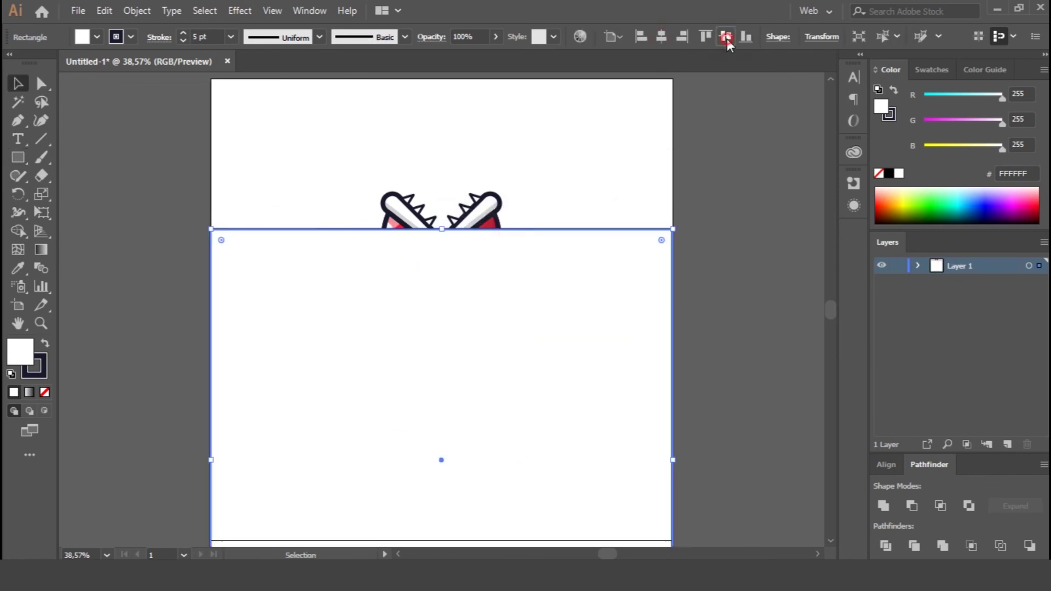
pyautogui.click(726, 36)
pyautogui.rightClick(605, 196)
pyautogui.moveTo(711, 434)
pyautogui.click(812, 484)
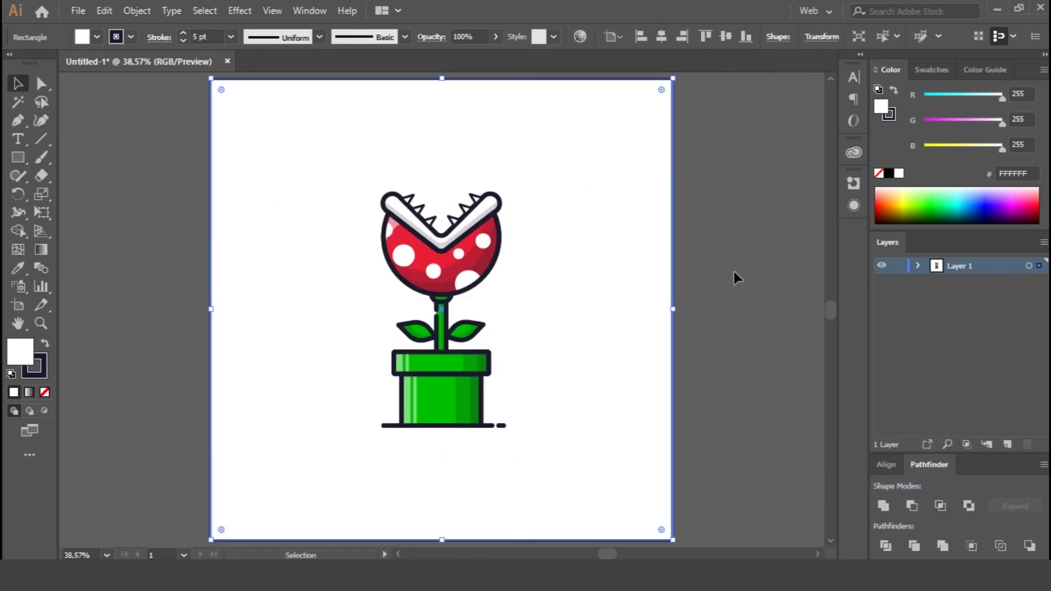
# Remove the background square's stroke and give it a bright cyan fill, 00E8EA
pyautogui.click(45, 392)
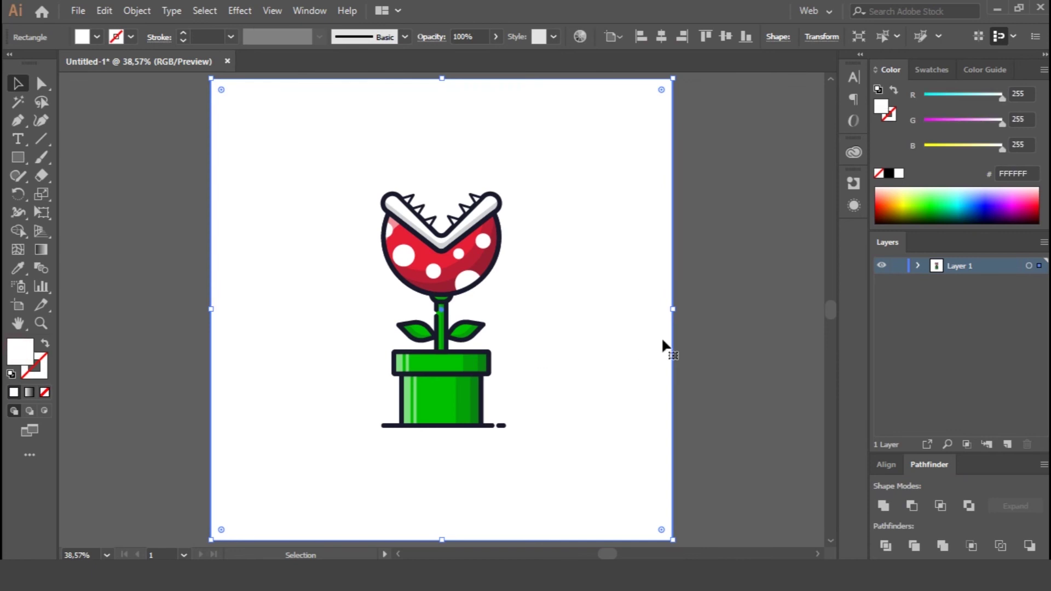
pyautogui.moveTo(1028, 202); pyautogui.dragTo(944, 198)
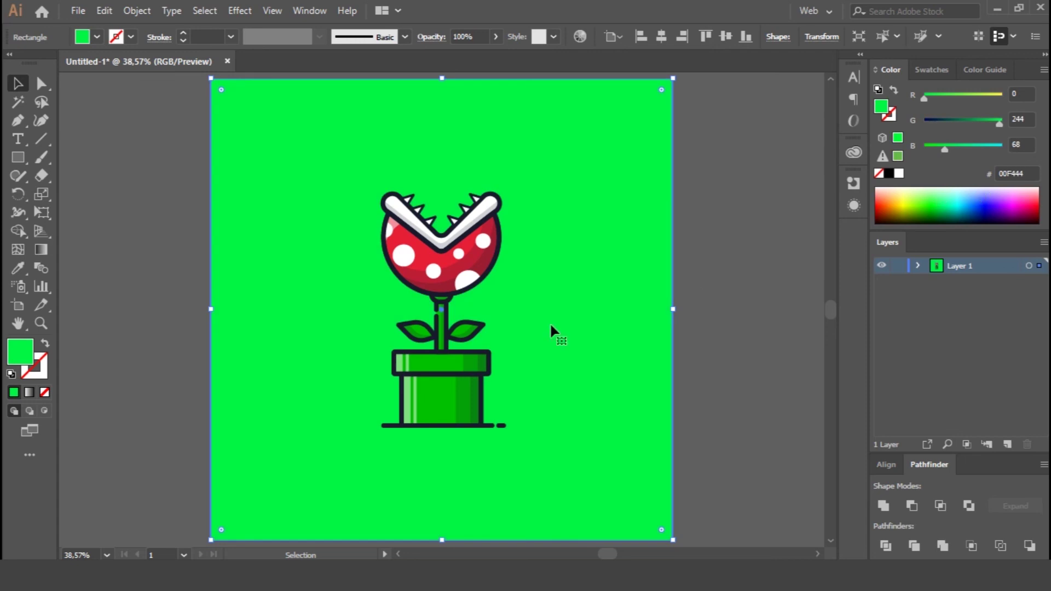
pyautogui.press('i')
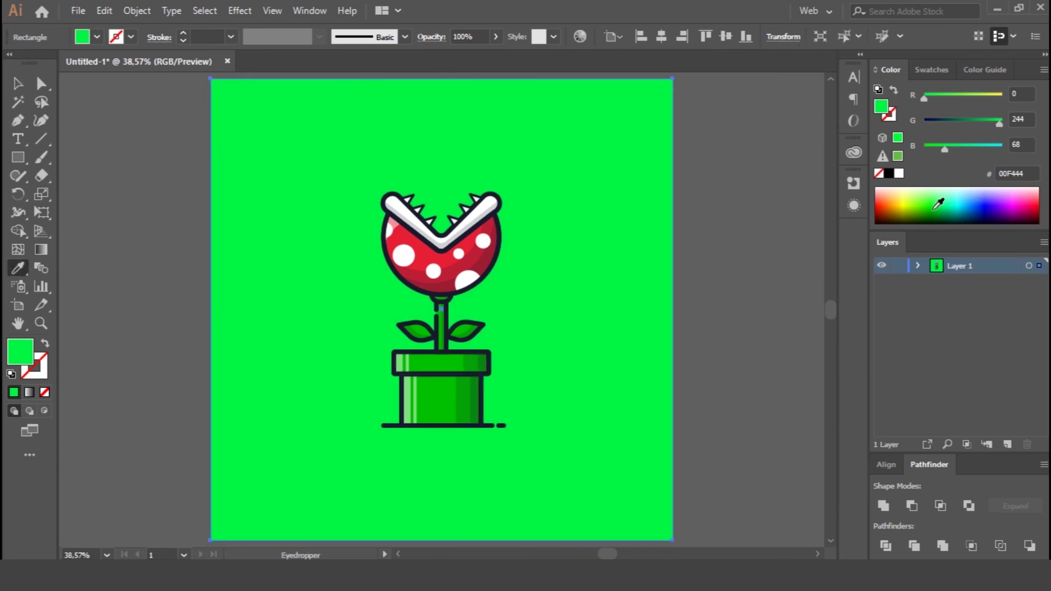
pyautogui.moveTo(938, 209); pyautogui.dragTo(929, 195)
pyautogui.click(951, 195)
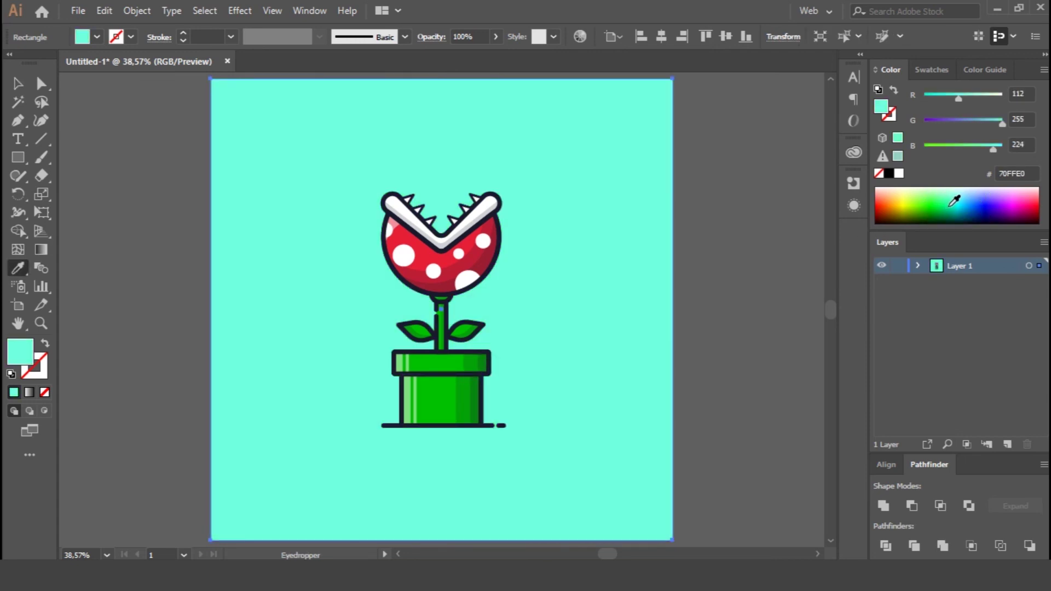
pyautogui.click(955, 200)
pyautogui.click(953, 207)
pyautogui.moveTo(999, 124)
pyautogui.mouseDown()
pyautogui.moveTo(977, 124)
pyautogui.moveTo(995, 124)
pyautogui.mouseUp()
pyautogui.moveTo(924, 99)
pyautogui.mouseDown()
pyautogui.moveTo(947, 99)
pyautogui.moveTo(924, 98)
pyautogui.mouseUp()
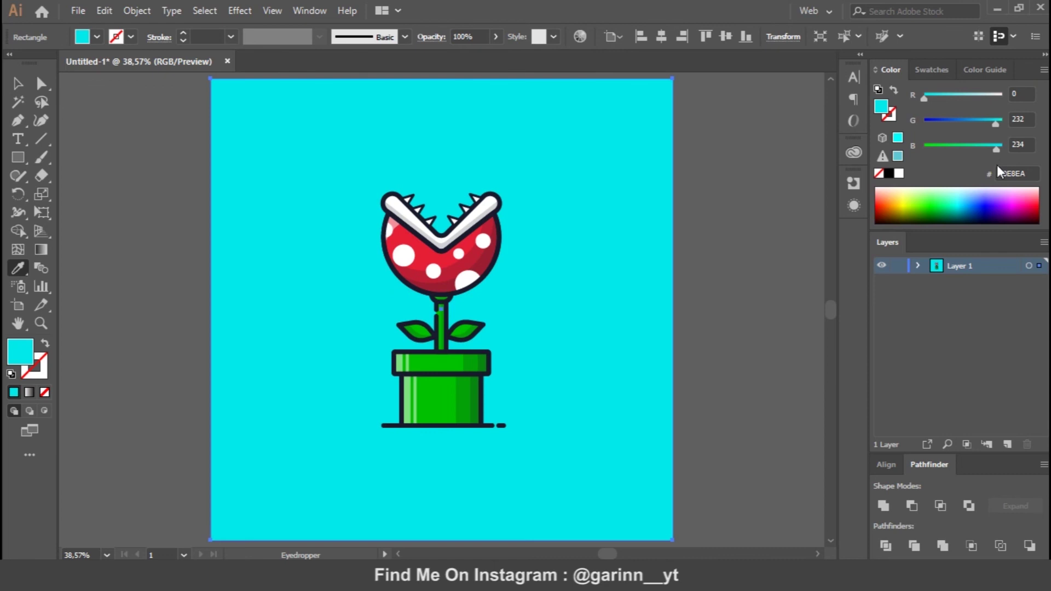
# Try blue, purple and pink fills on the background square, finishing with magenta FF00D0
pyautogui.click(960, 198)
pyautogui.click(966, 200)
pyautogui.click(968, 202)
pyautogui.click(980, 195)
pyautogui.click(985, 198)
pyautogui.click(1016, 196)
pyautogui.click(1019, 189)
pyautogui.click(1013, 197)
pyautogui.click(999, 201)
pyautogui.click(1018, 202)
pyautogui.click(1026, 199)
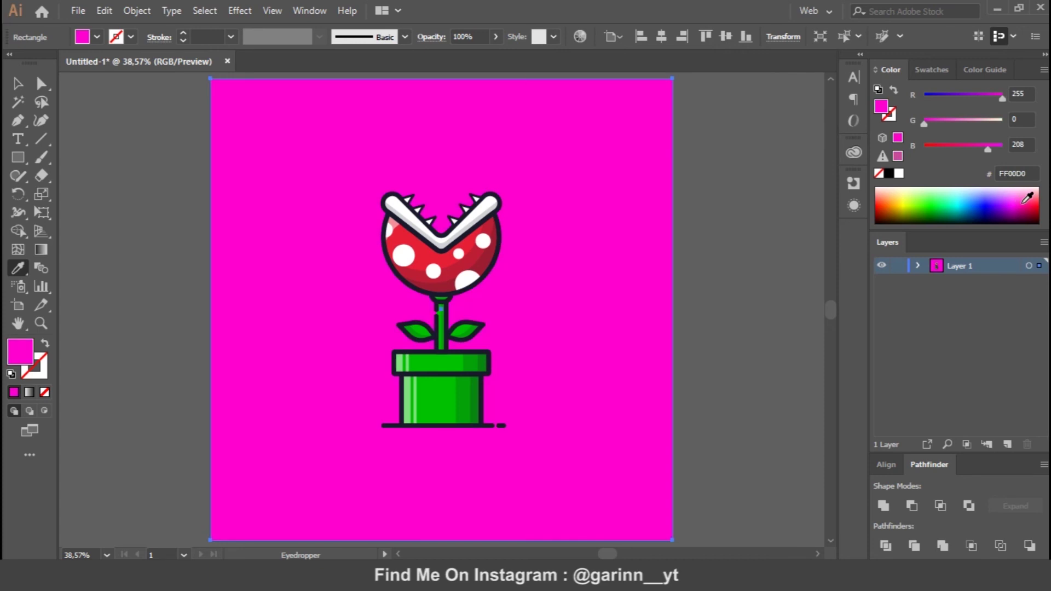
# Set the background square's fill to turquoise 00CCD6 and deselect it
pyautogui.click(980, 203)
pyautogui.click(964, 197)
pyautogui.click(969, 207)
pyautogui.click(968, 211)
pyautogui.click(965, 190)
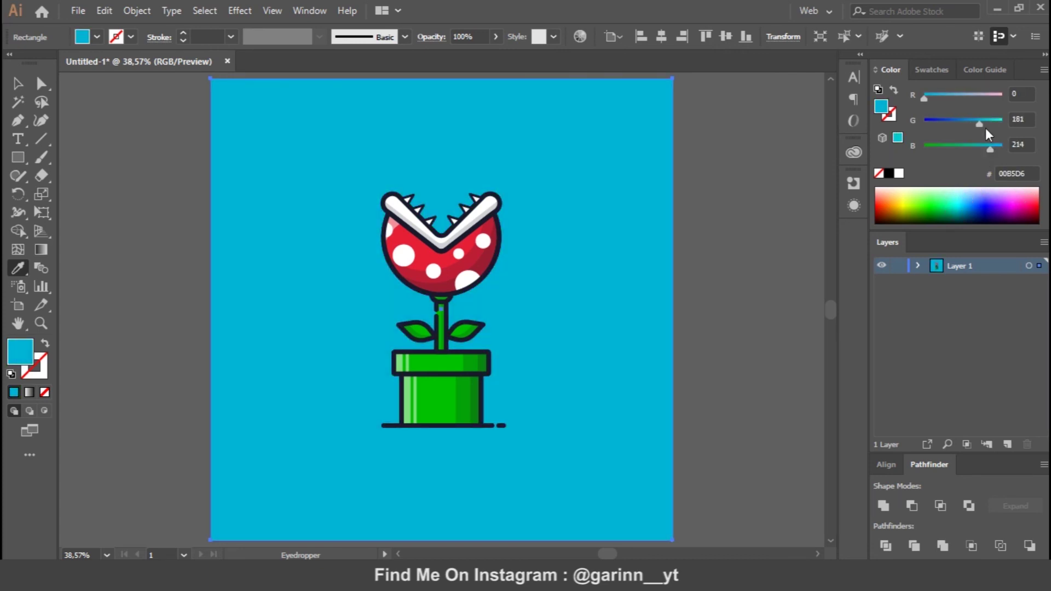
pyautogui.moveTo(980, 123); pyautogui.dragTo(974, 124)
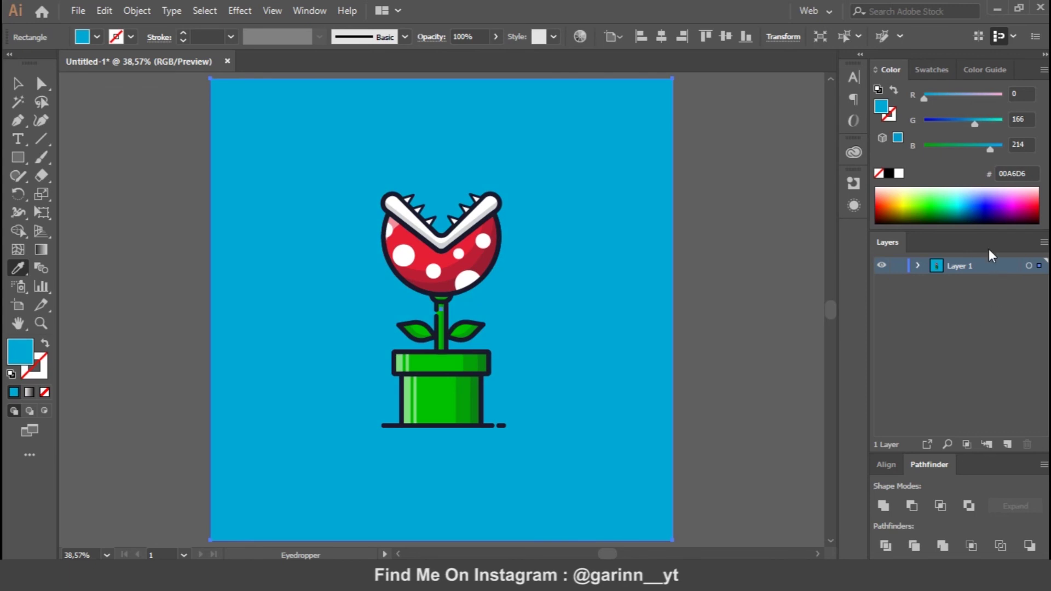
pyautogui.click(987, 122)
pyautogui.press('v')
pyautogui.click(802, 306)
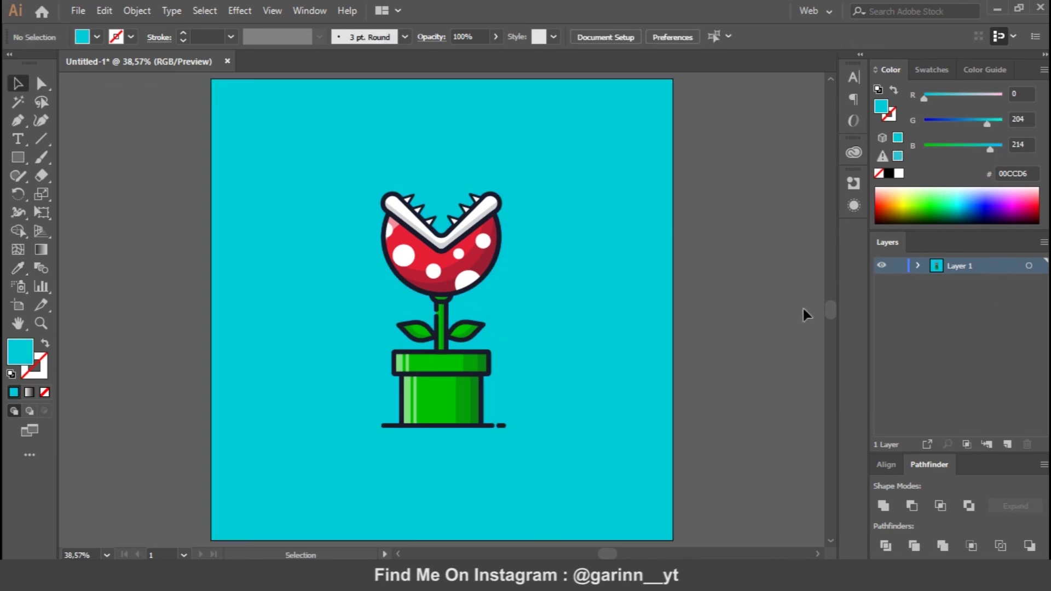
# Lock the turquoise background square so it cannot be selected
pyautogui.hotkey('ctrl', '-')
pyautogui.hotkey('ctrl', '+')
pyautogui.hotkey('ctrl', '+')
pyautogui.click(211, 322)
pyautogui.hotkey('ctrl', '2')
# Draw a small circle at the lower right of the head with the pipe's green fill and dark outline, stroke 5 pt
pyautogui.rightClick(18, 159)
pyautogui.click(87, 197)
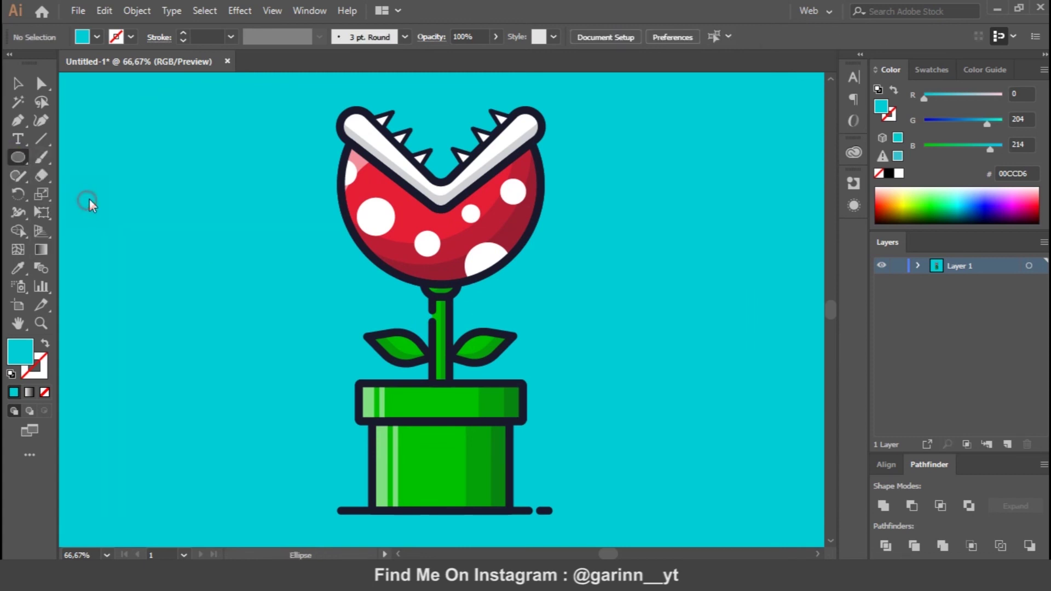
pyautogui.moveTo(572, 266); pyautogui.dragTo(583, 257)
pyautogui.press('i')
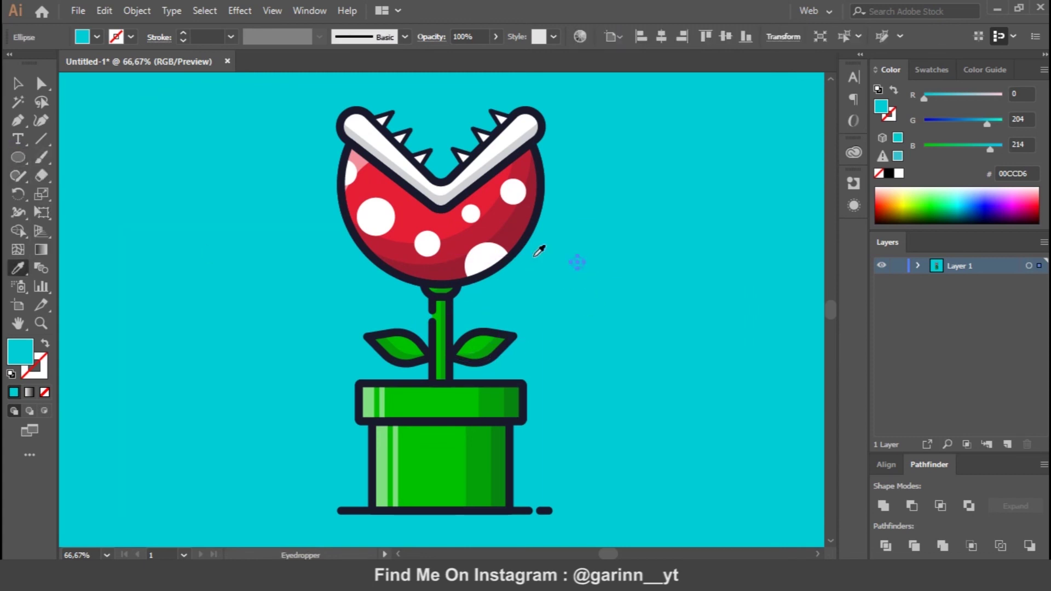
pyautogui.click(463, 396)
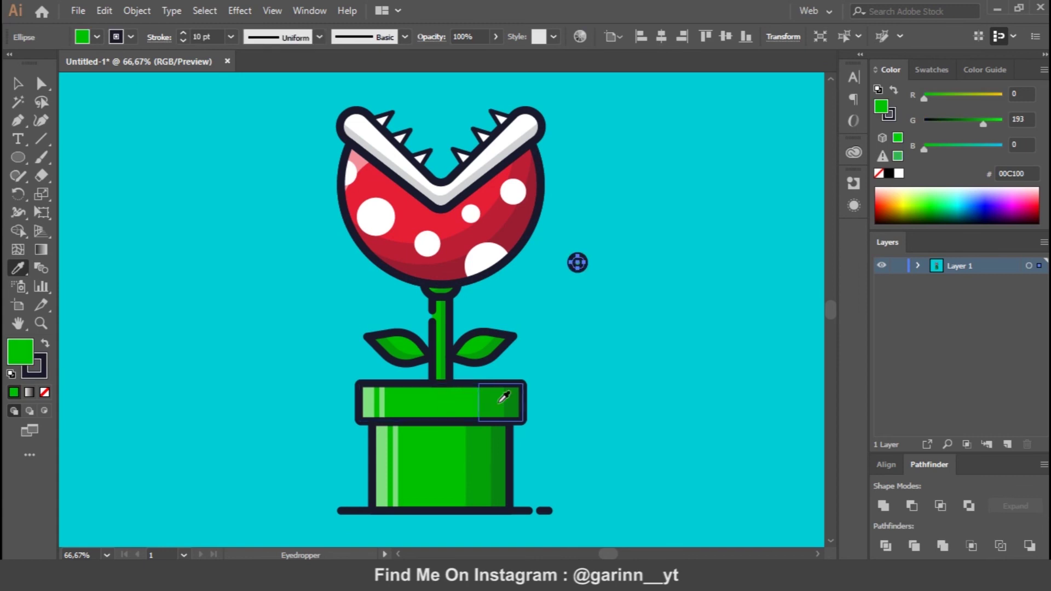
pyautogui.click(182, 39)
pyautogui.click(182, 40)
pyautogui.click(183, 40)
pyautogui.click(183, 40)
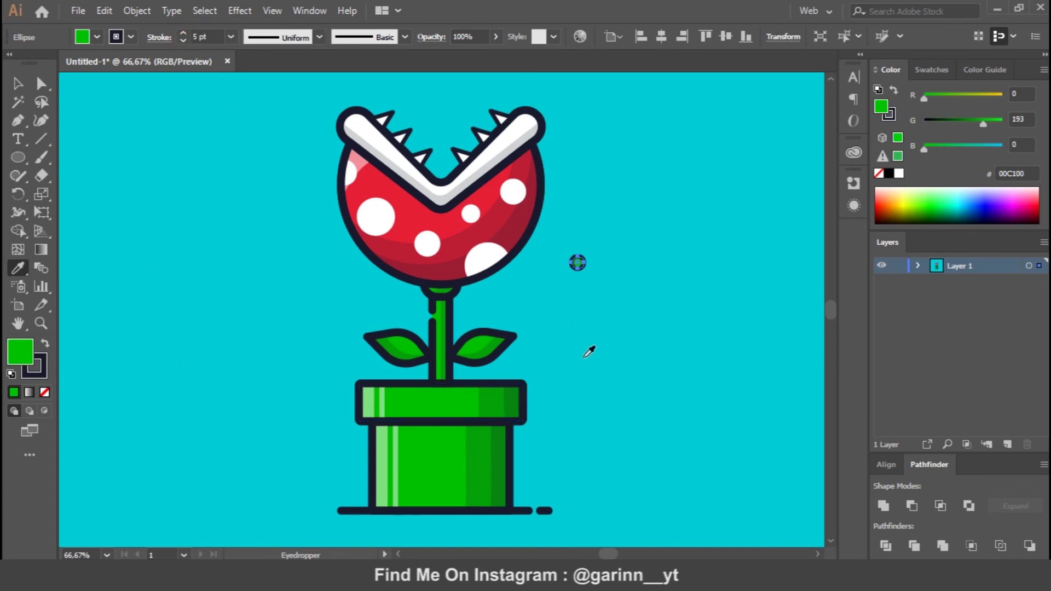
# Duplicate the green circle to the left of the stem and turn a further copy into a solid dark dot
pyautogui.press('v')
pyautogui.moveTo(577, 263); pyautogui.dragTo(315, 317)
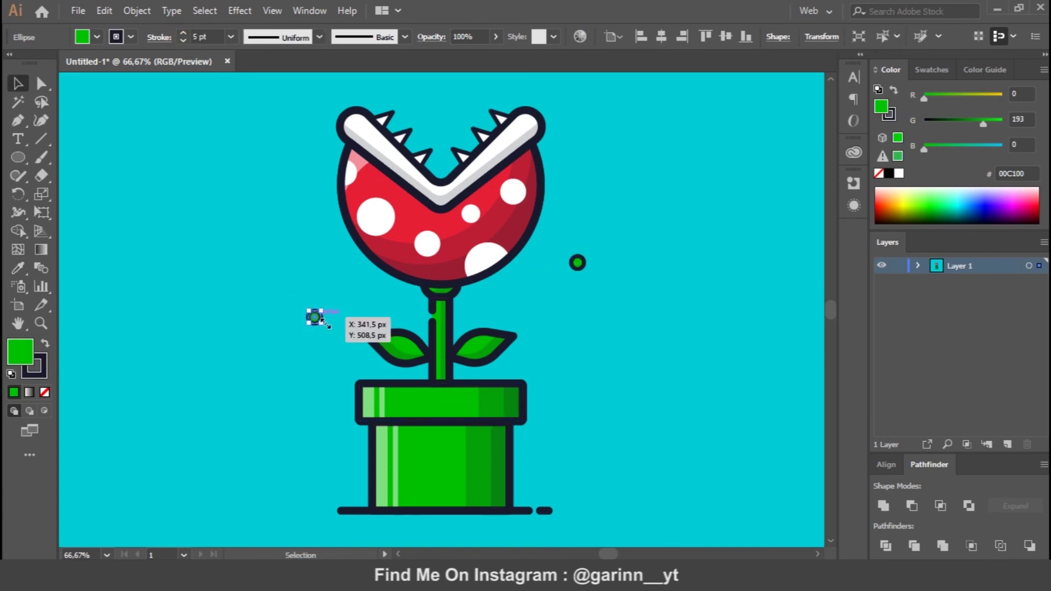
pyautogui.moveTo(577, 263)
pyautogui.mouseDown()
pyautogui.moveTo(577, 236)
pyautogui.moveTo(538, 311)
pyautogui.moveTo(357, 295)
pyautogui.mouseUp()
pyautogui.click(45, 344)
# Place a smaller copy of the dark dot beside the head's lower right and duplicate it above the green circle on the left
pyautogui.moveTo(538, 312); pyautogui.dragTo(554, 237)
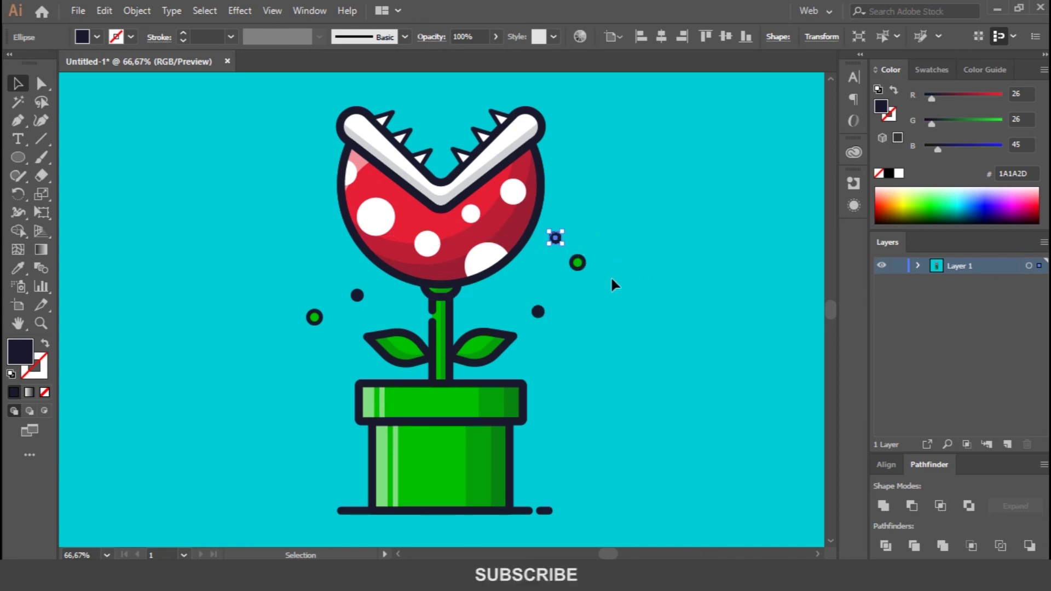
pyautogui.moveTo(555, 237); pyautogui.dragTo(314, 279)
pyautogui.click(715, 417)
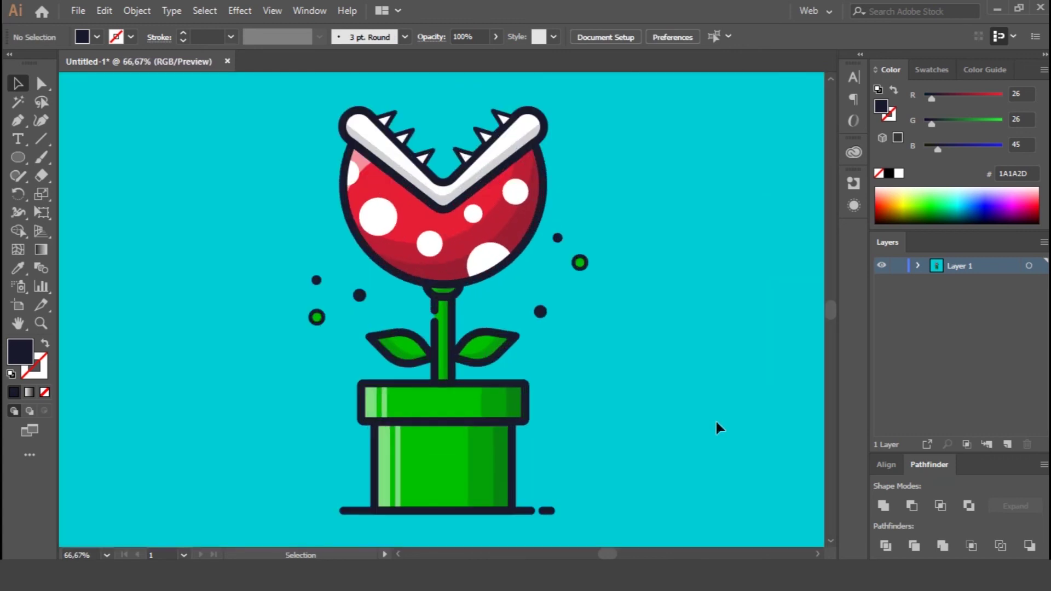
# Draw a short vertical line right of the stem and give it the circle's dark 5 pt stroke with no fill
pyautogui.click(41, 138)
pyautogui.hotkey('ctrl', '+')
pyautogui.hotkey('ctrl', '+')
pyautogui.moveTo(794, 356); pyautogui.dragTo(649, 347)
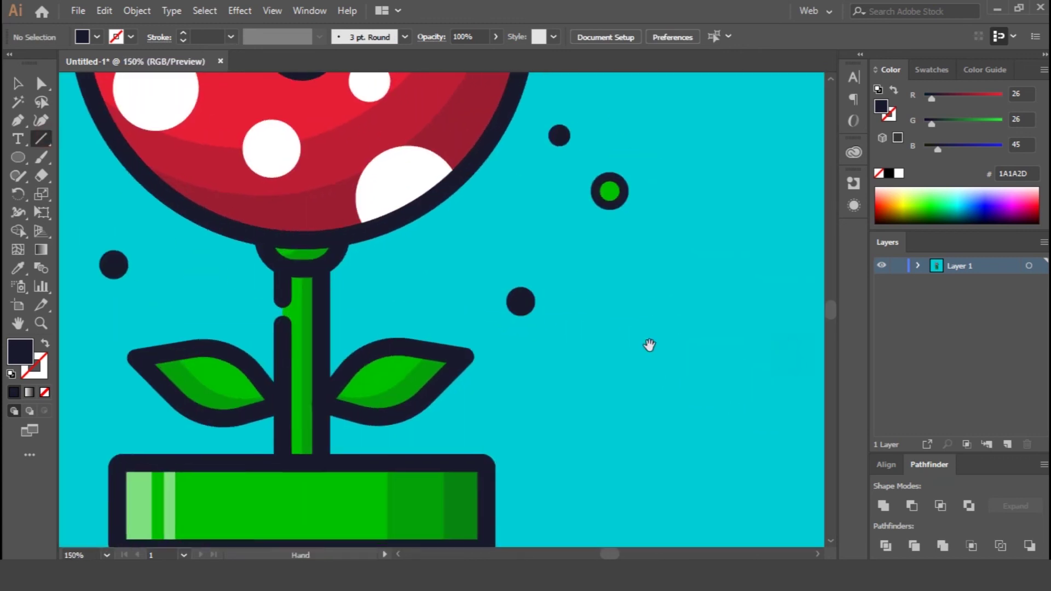
pyautogui.moveTo(585, 332); pyautogui.dragTo(585, 333)
pyautogui.press('i')
pyautogui.click(607, 189)
pyautogui.click(159, 382)
pyautogui.hotkey('ctrl', '+')
pyautogui.hotkey('ctrl', '+')
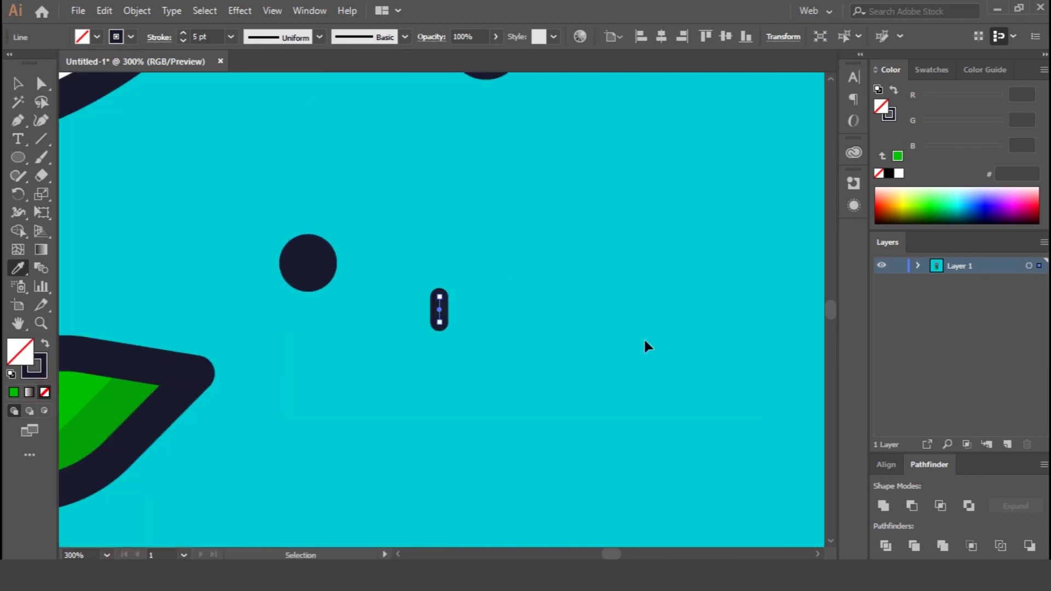
# Cross the short line with a perpendicular copy, unite the two and rotate them about 39° into a small x
pyautogui.press('v')
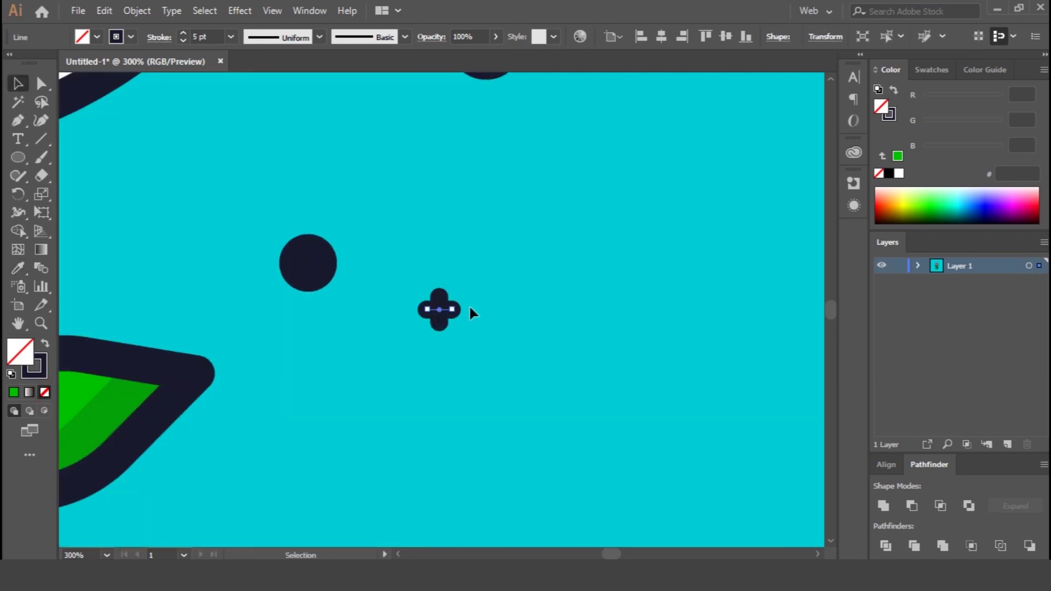
pyautogui.keyDown('shift'); pyautogui.click(440, 300); pyautogui.keyUp('shift')
pyautogui.click(881, 511)
pyautogui.click(659, 310)
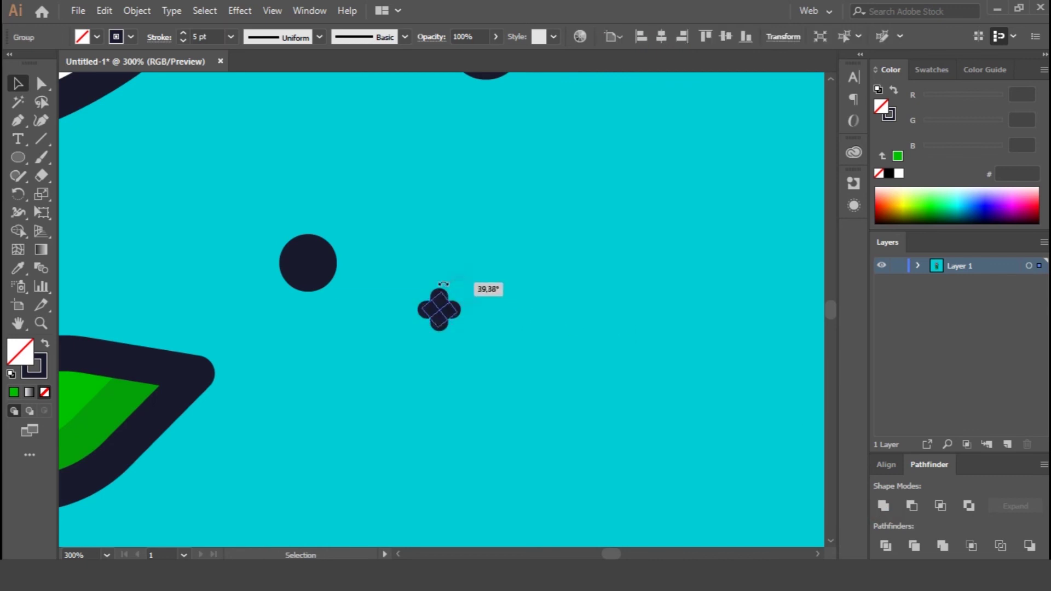
# Duplicate the small x to the right of the mouth and to the left of the head
pyautogui.keyDown('alt'); pyautogui.moveTo(439, 310); pyautogui.dragTo(535, 150); pyautogui.keyUp('alt')
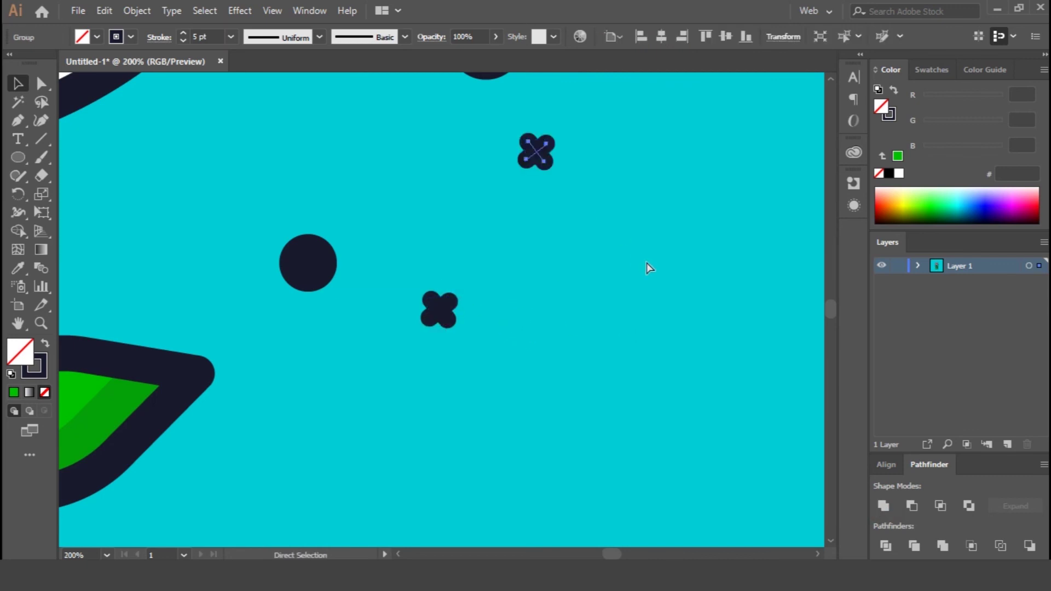
pyautogui.hotkey('ctrl', '-')
pyautogui.hotkey('ctrl', '-')
pyautogui.hotkey('ctrl', '-')
pyautogui.hotkey('ctrl', '-')
pyautogui.moveTo(435, 263); pyautogui.dragTo(421, 172)
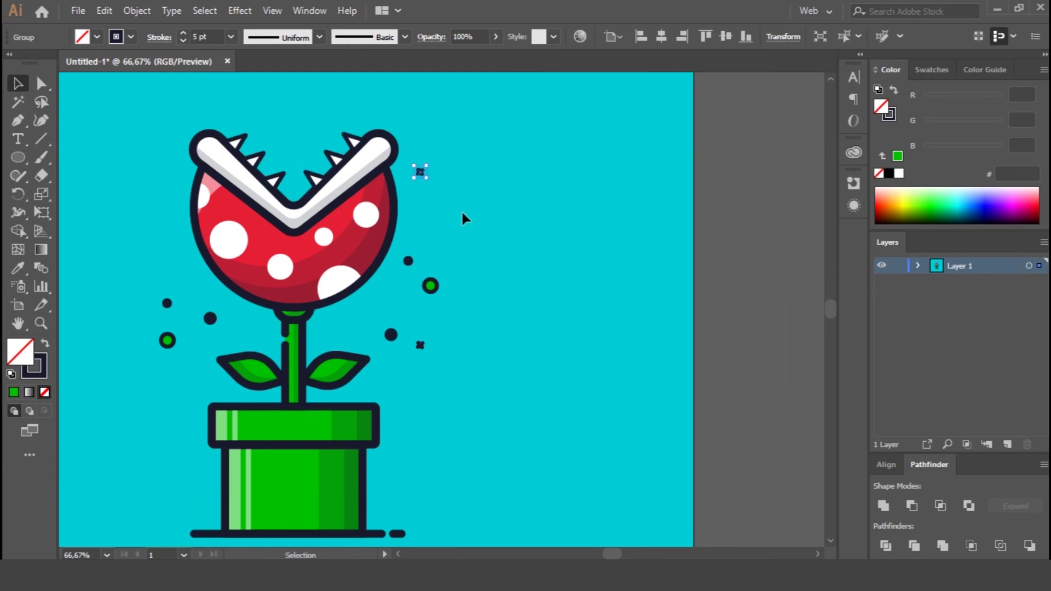
pyautogui.keyDown('alt'); pyautogui.moveTo(420, 345); pyautogui.dragTo(167, 208); pyautogui.keyUp('alt')
pyautogui.click(664, 431)
pyautogui.hotkey('ctrl', '-')
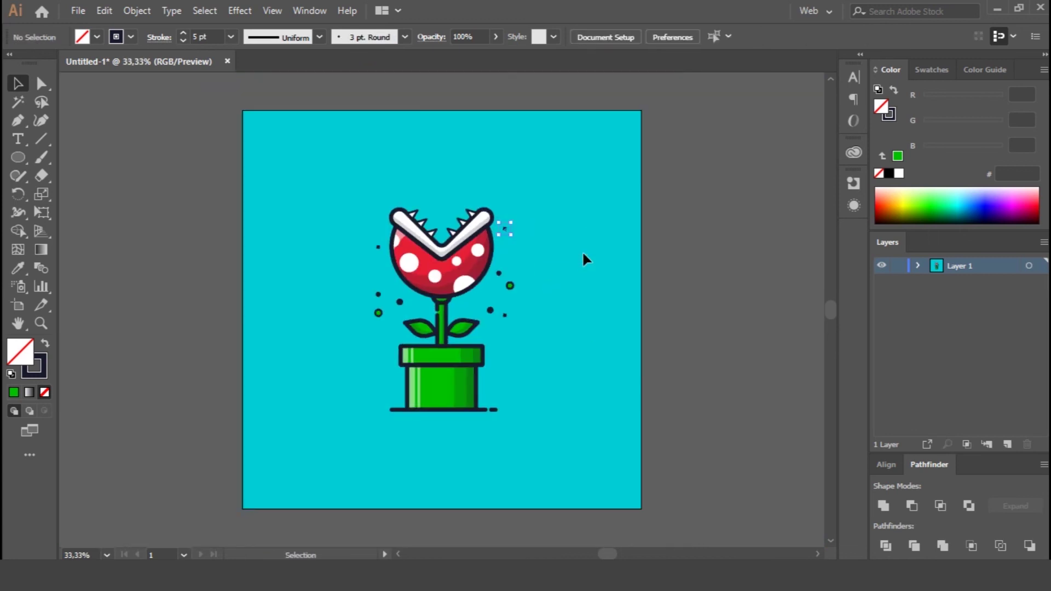